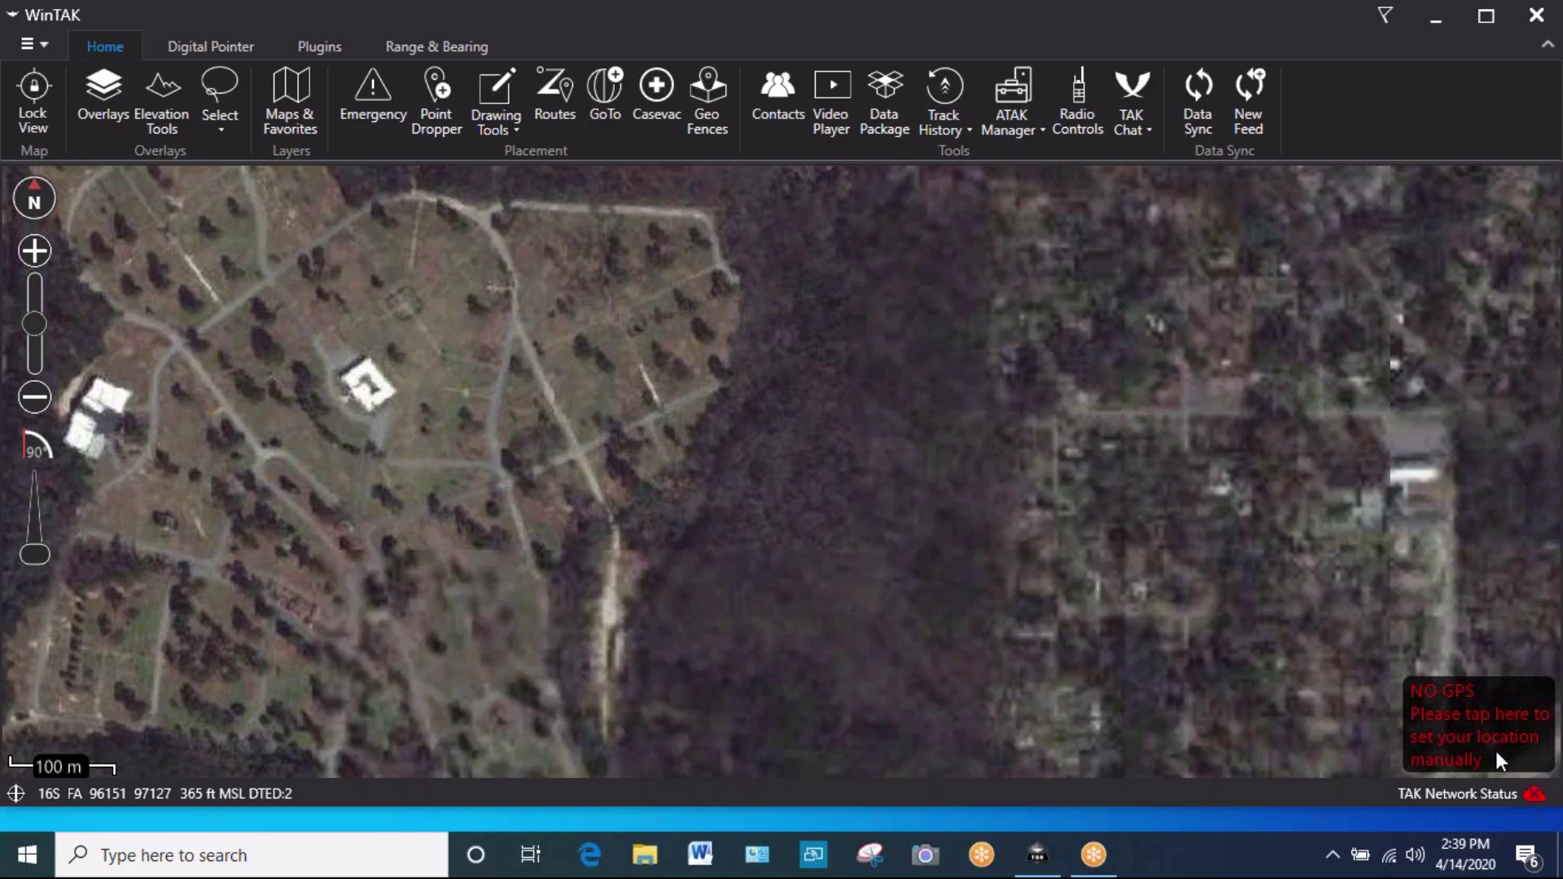
left_click(1467, 725)
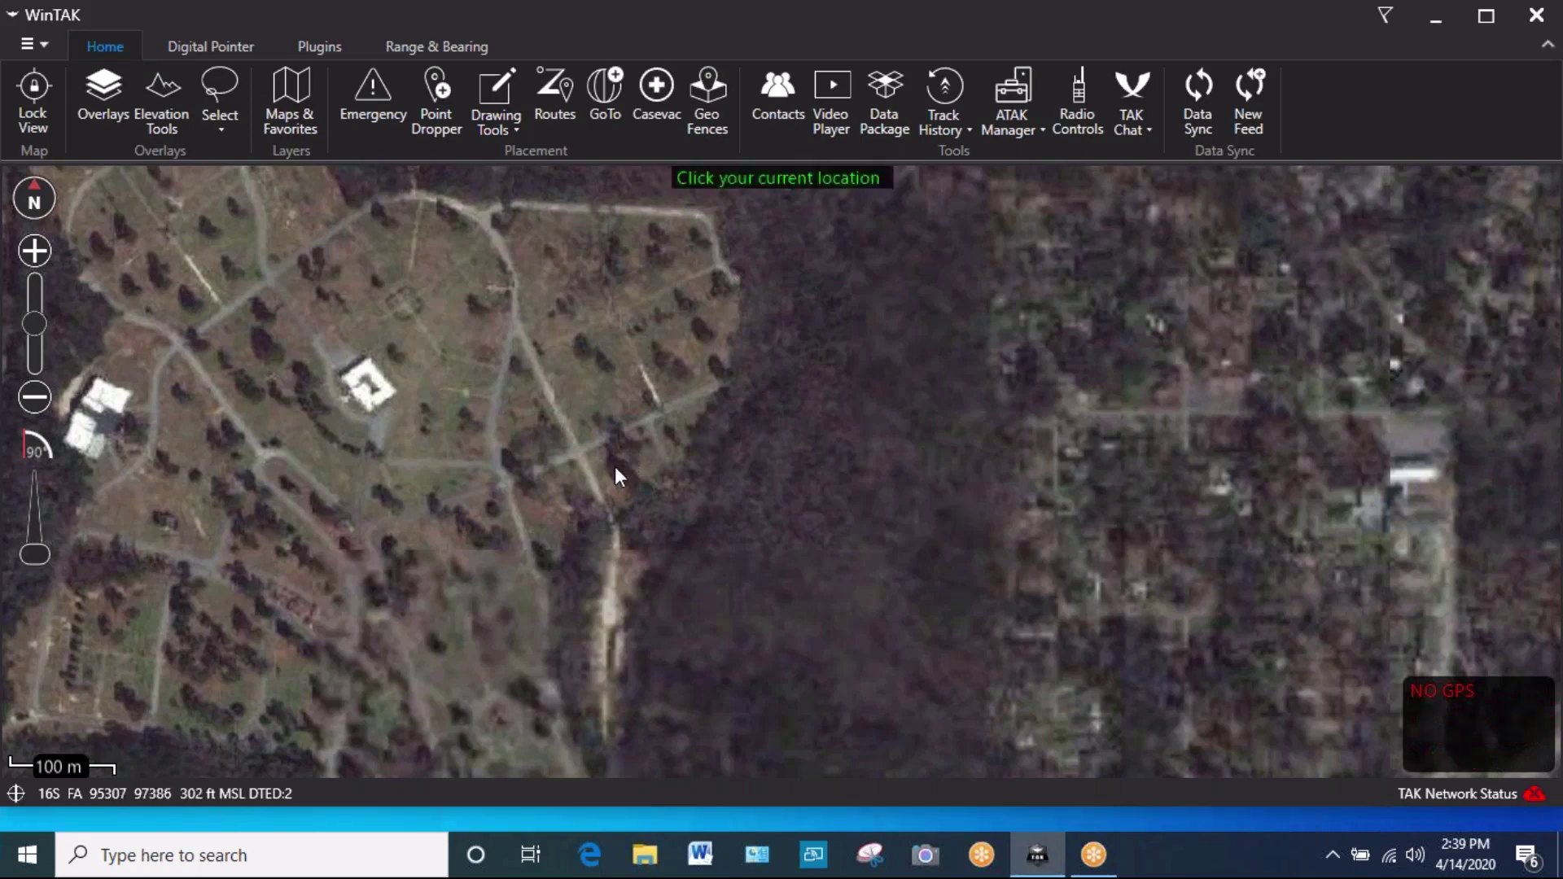
left_click(539, 482)
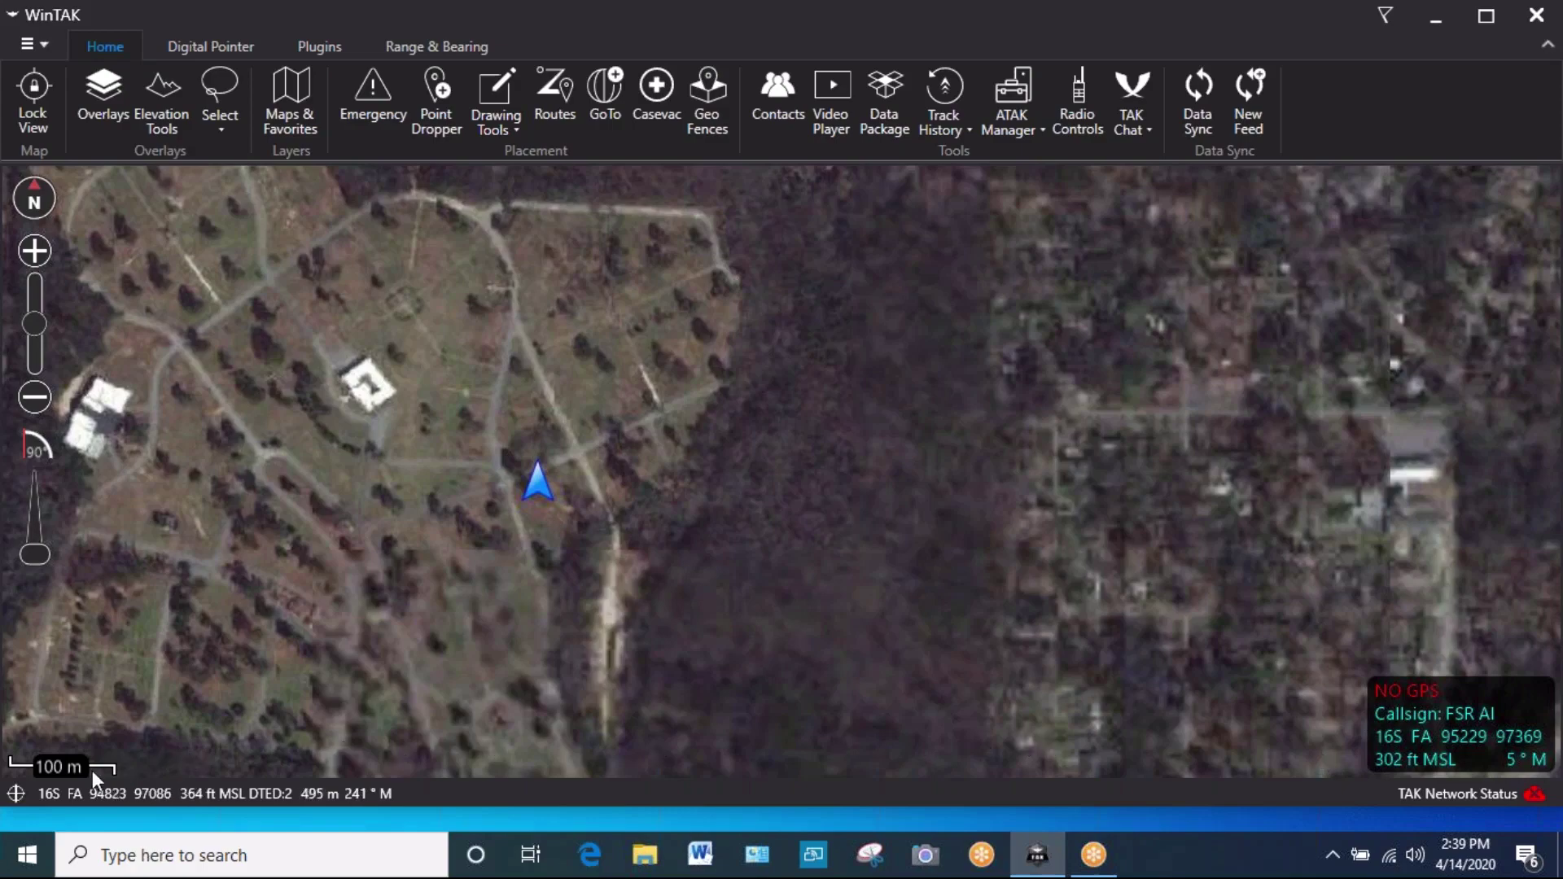
scroll(289, 686, "up", 1)
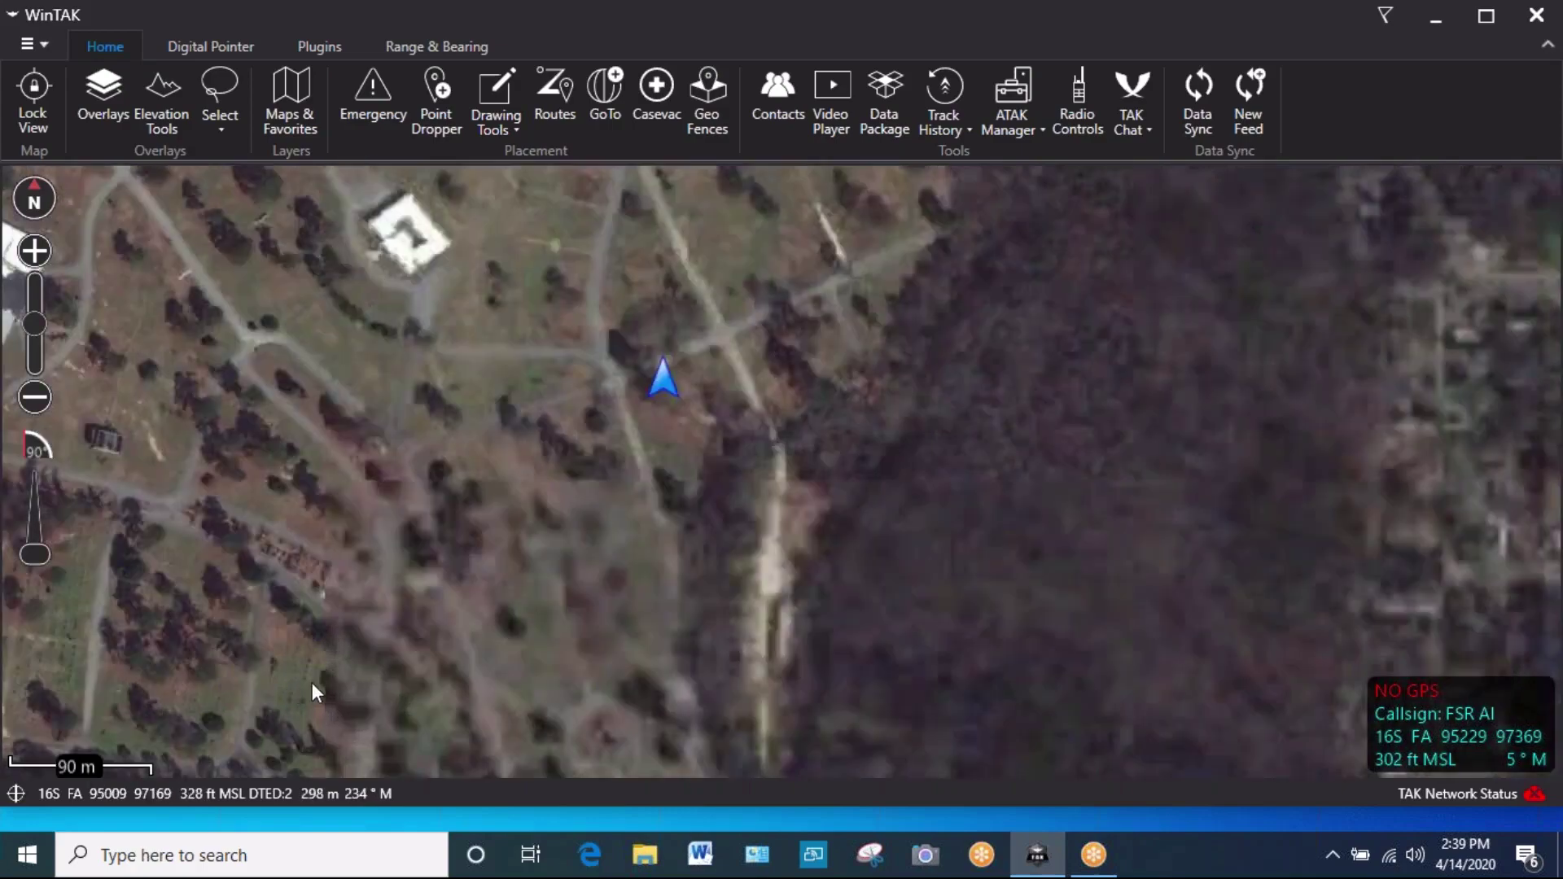
scroll(311, 682, "up", 1)
scroll(371, 669, "down", 2)
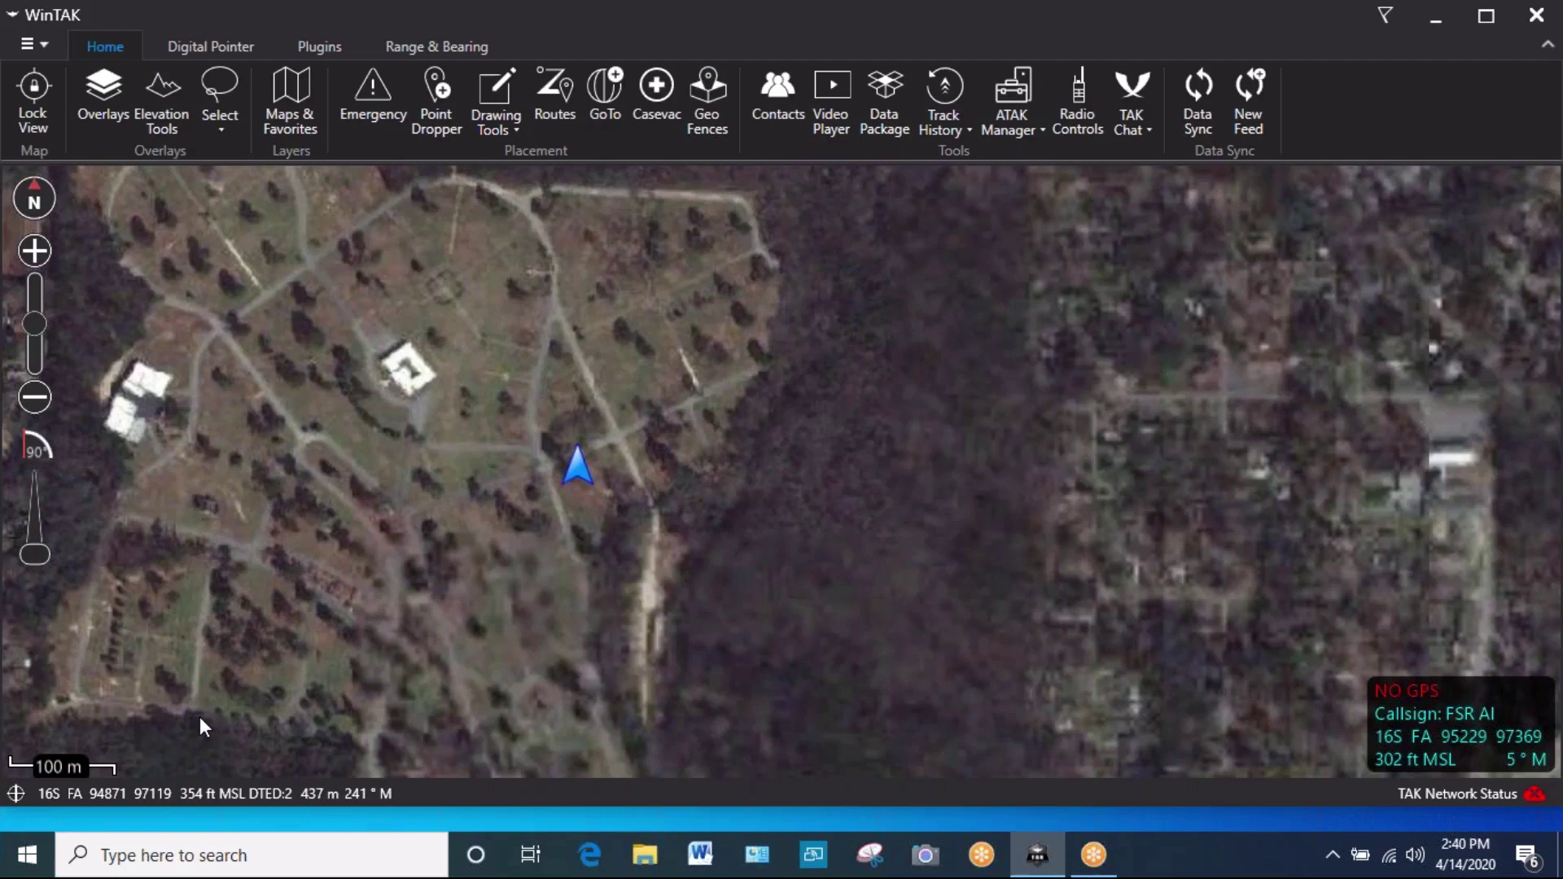
left_click(35, 251)
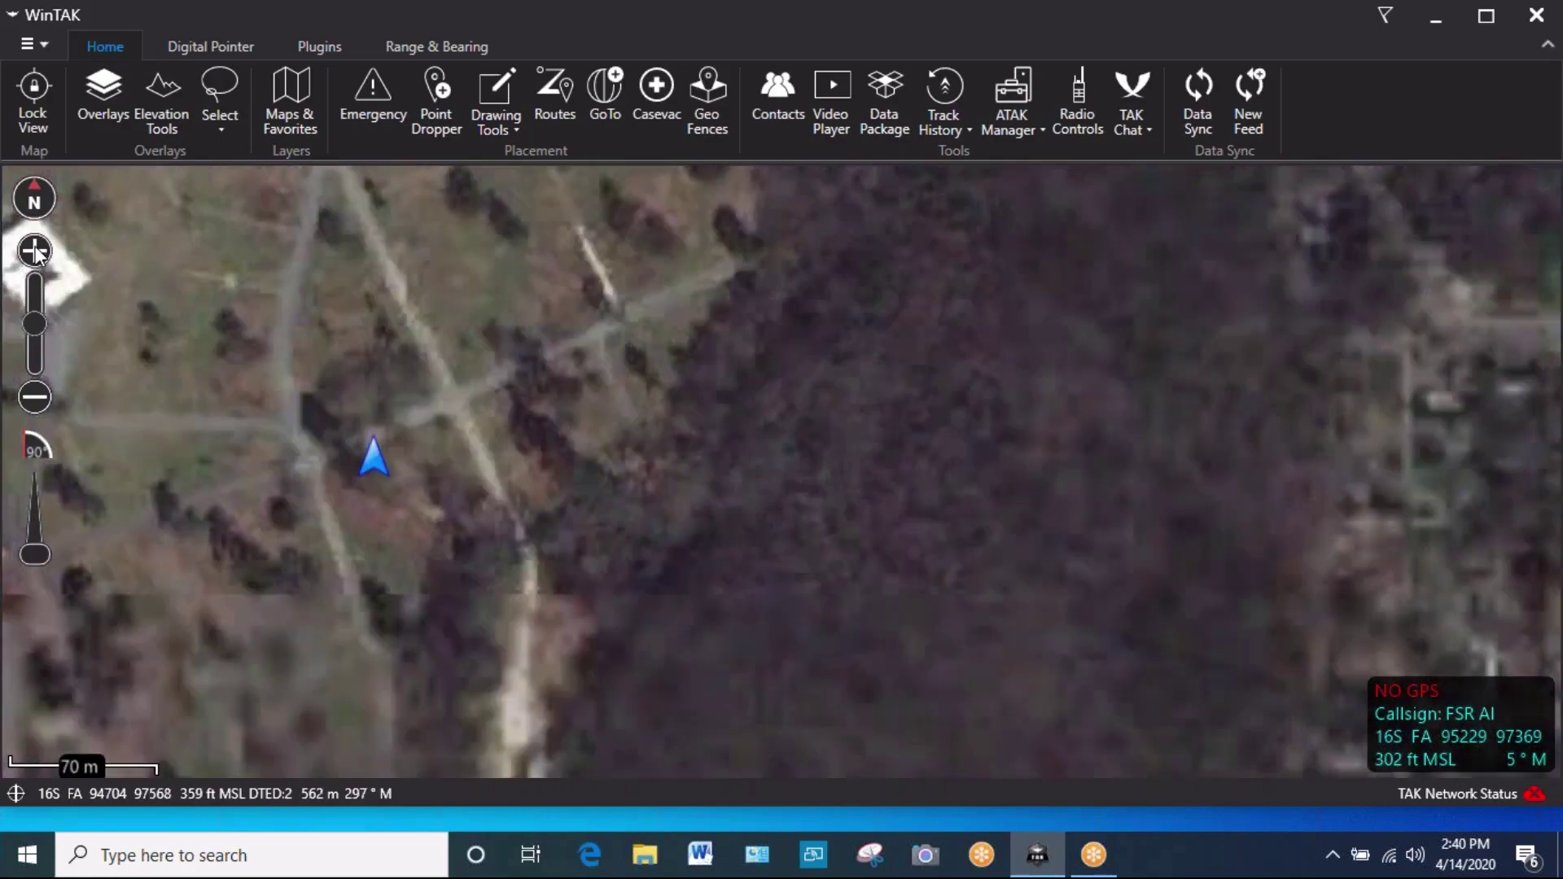
left_click(31, 397)
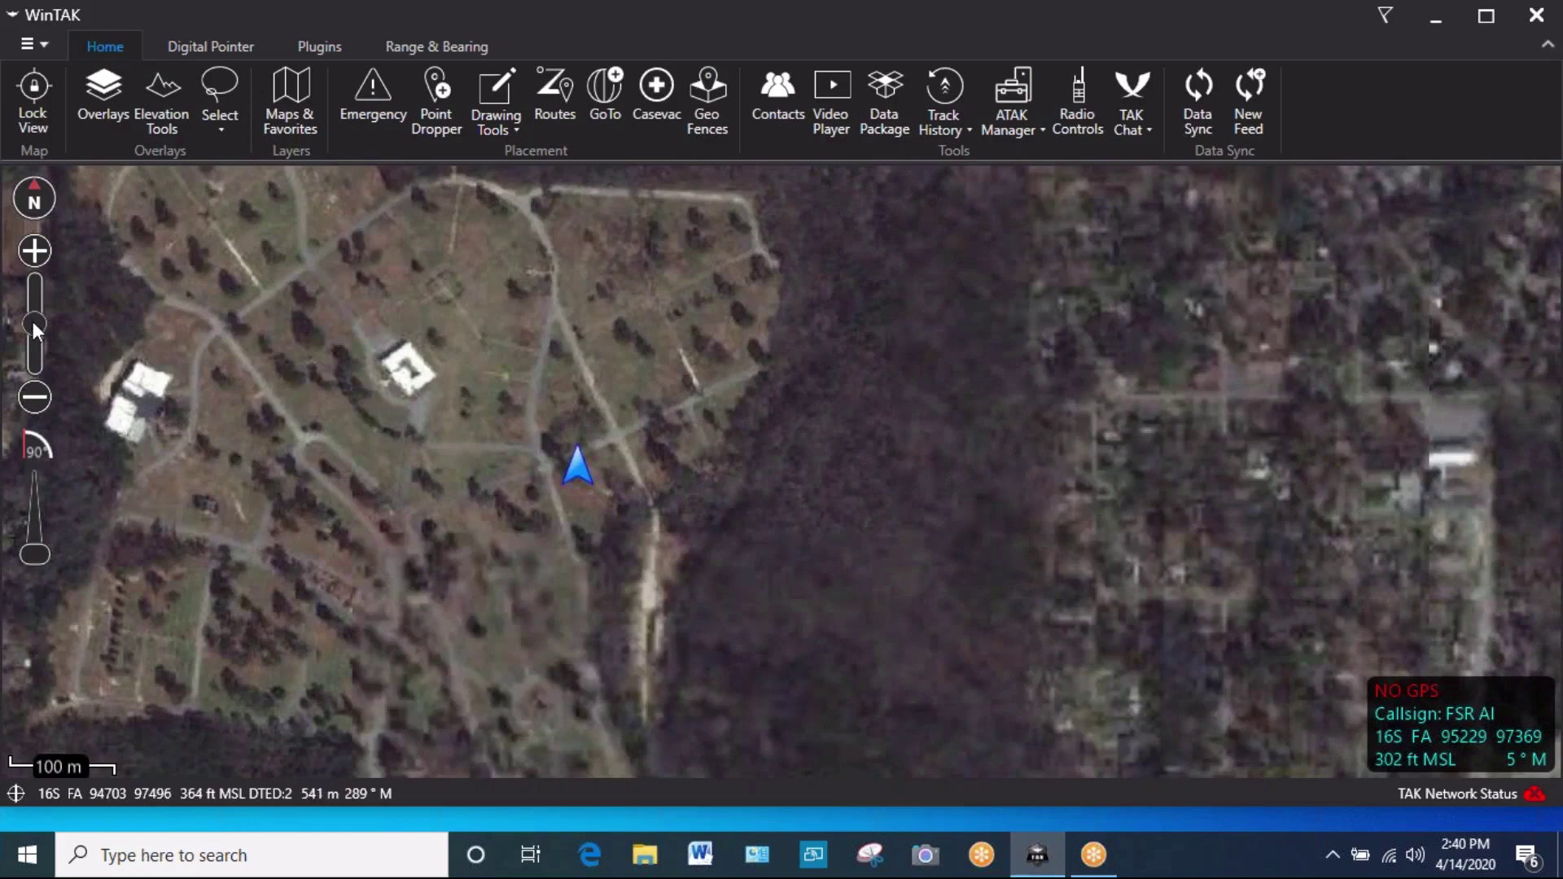
Zoom in to 50 m scale, tilt, pan and rotate the map, then reset it north-up
left_click_drag(32, 320, 28, 334)
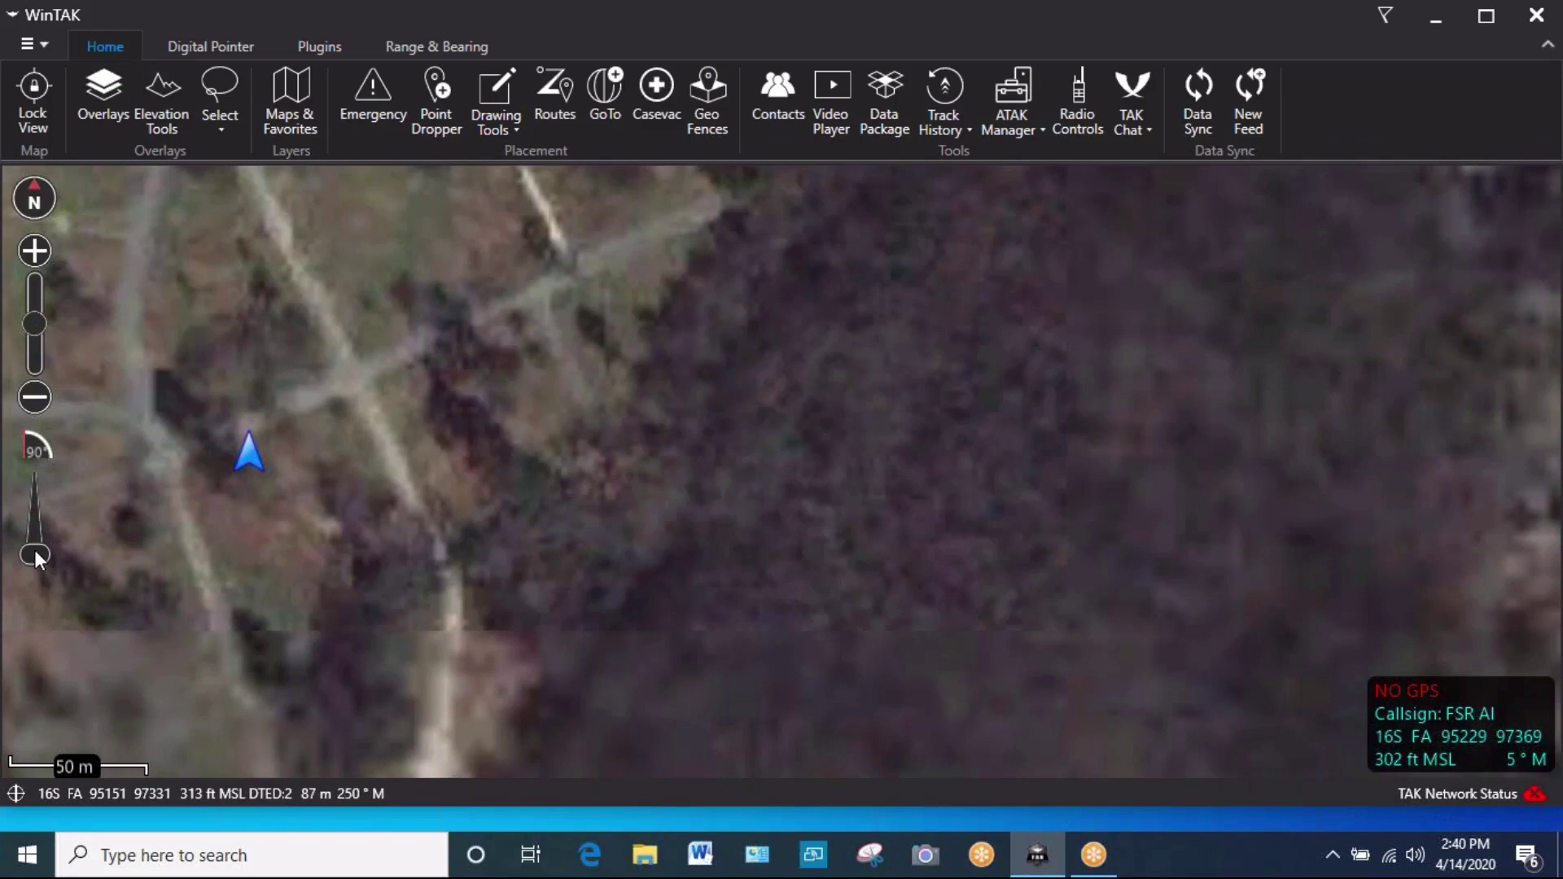
mouse_move(34, 550)
left_mouse_down()
mouse_move(51, 480)
mouse_move(28, 568)
left_mouse_up()
left_click_drag(447, 462, 897, 438)
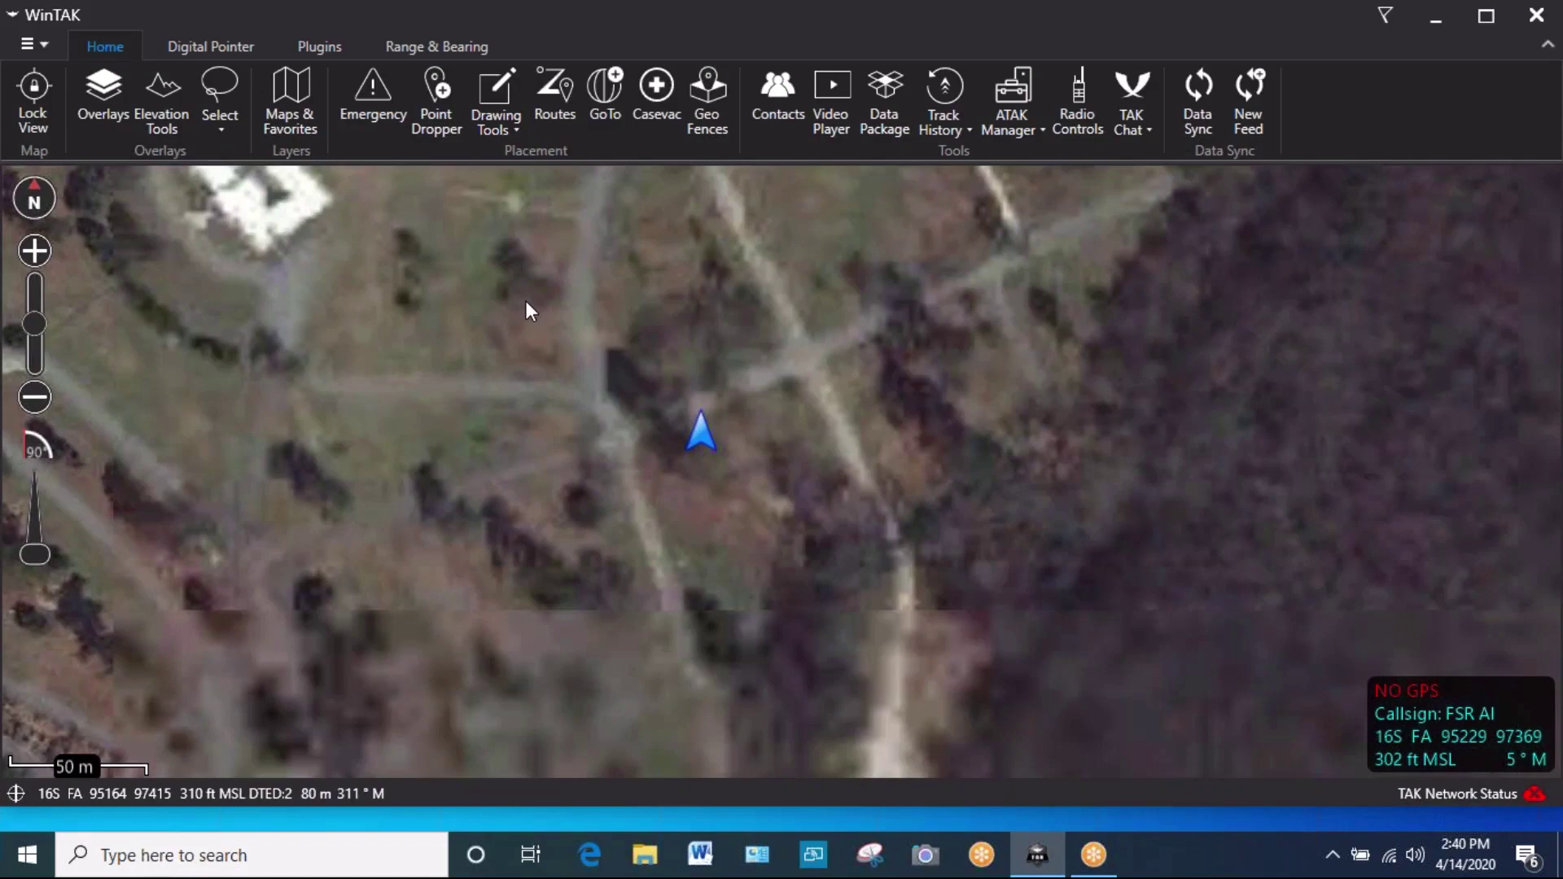
left_click_drag(525, 302, 708, 474)
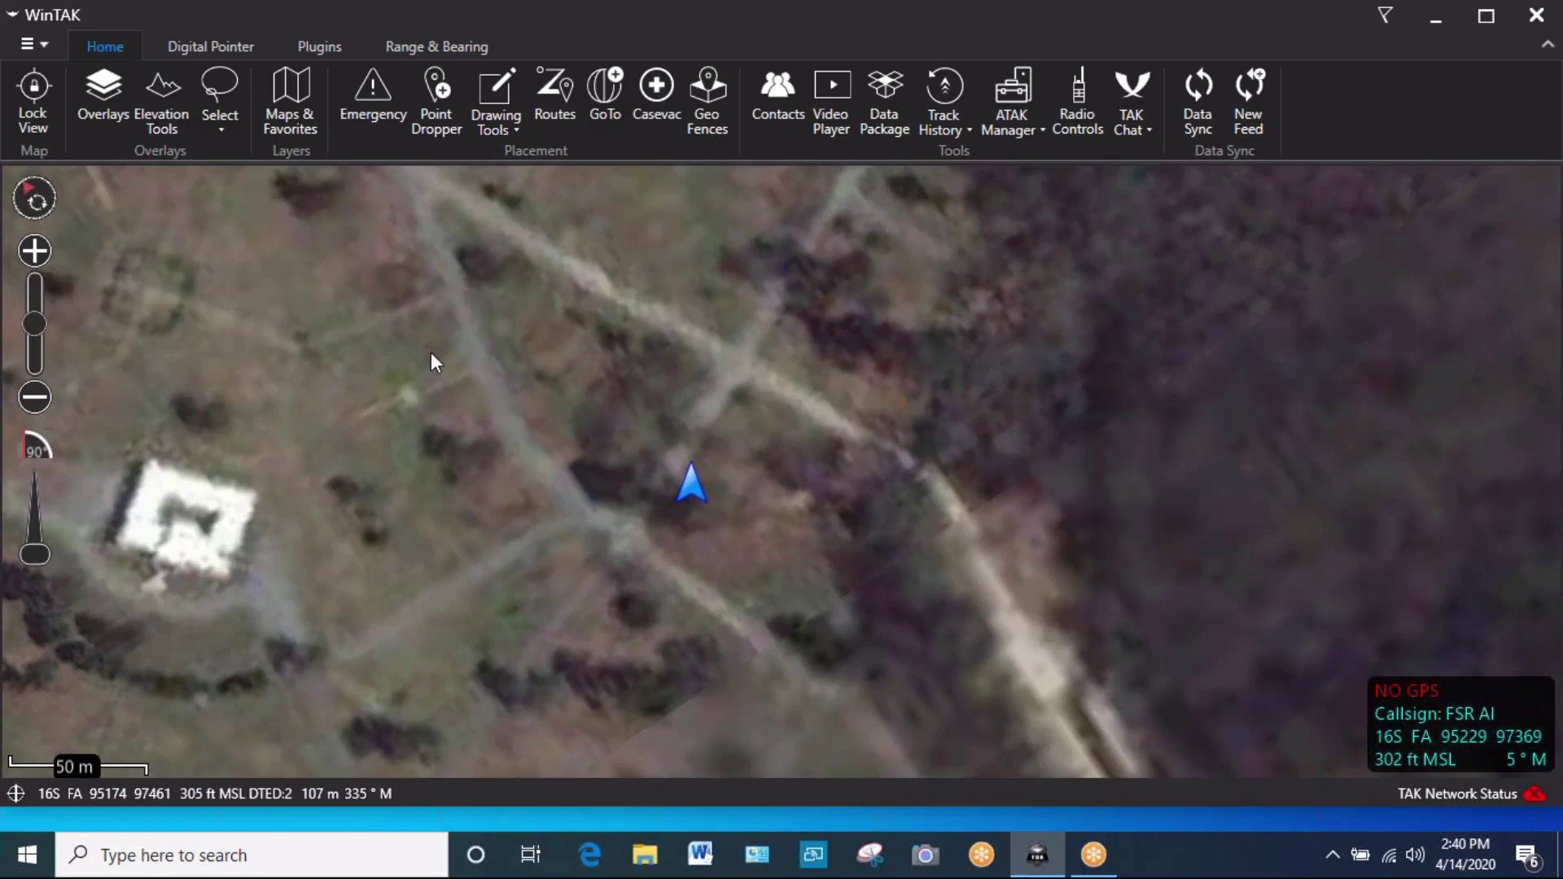
left_click(42, 203)
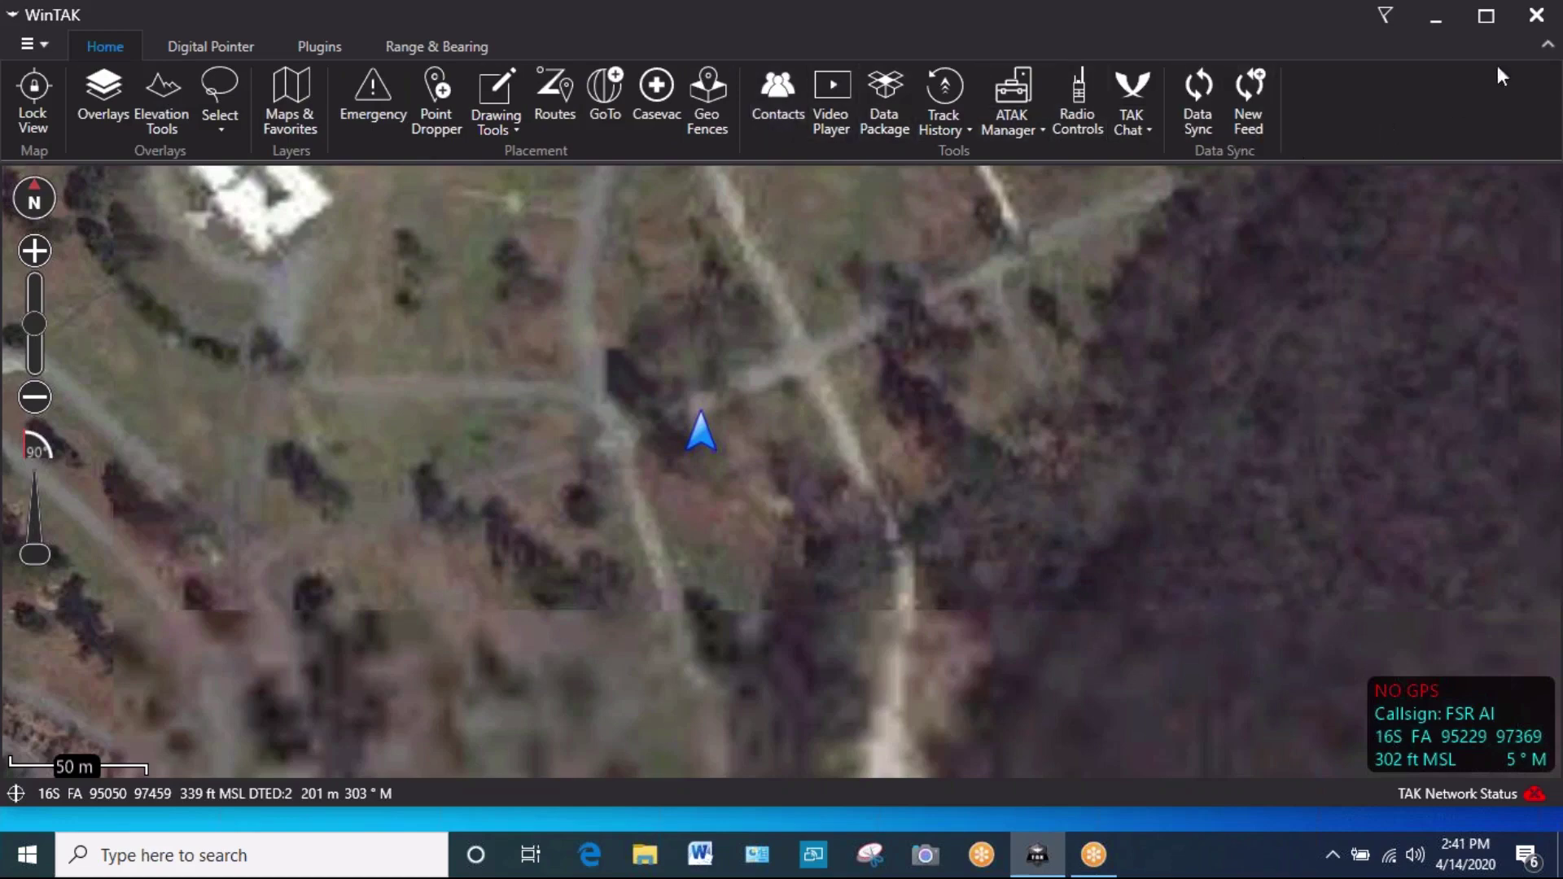
left_click(1547, 45)
left_click(1546, 45)
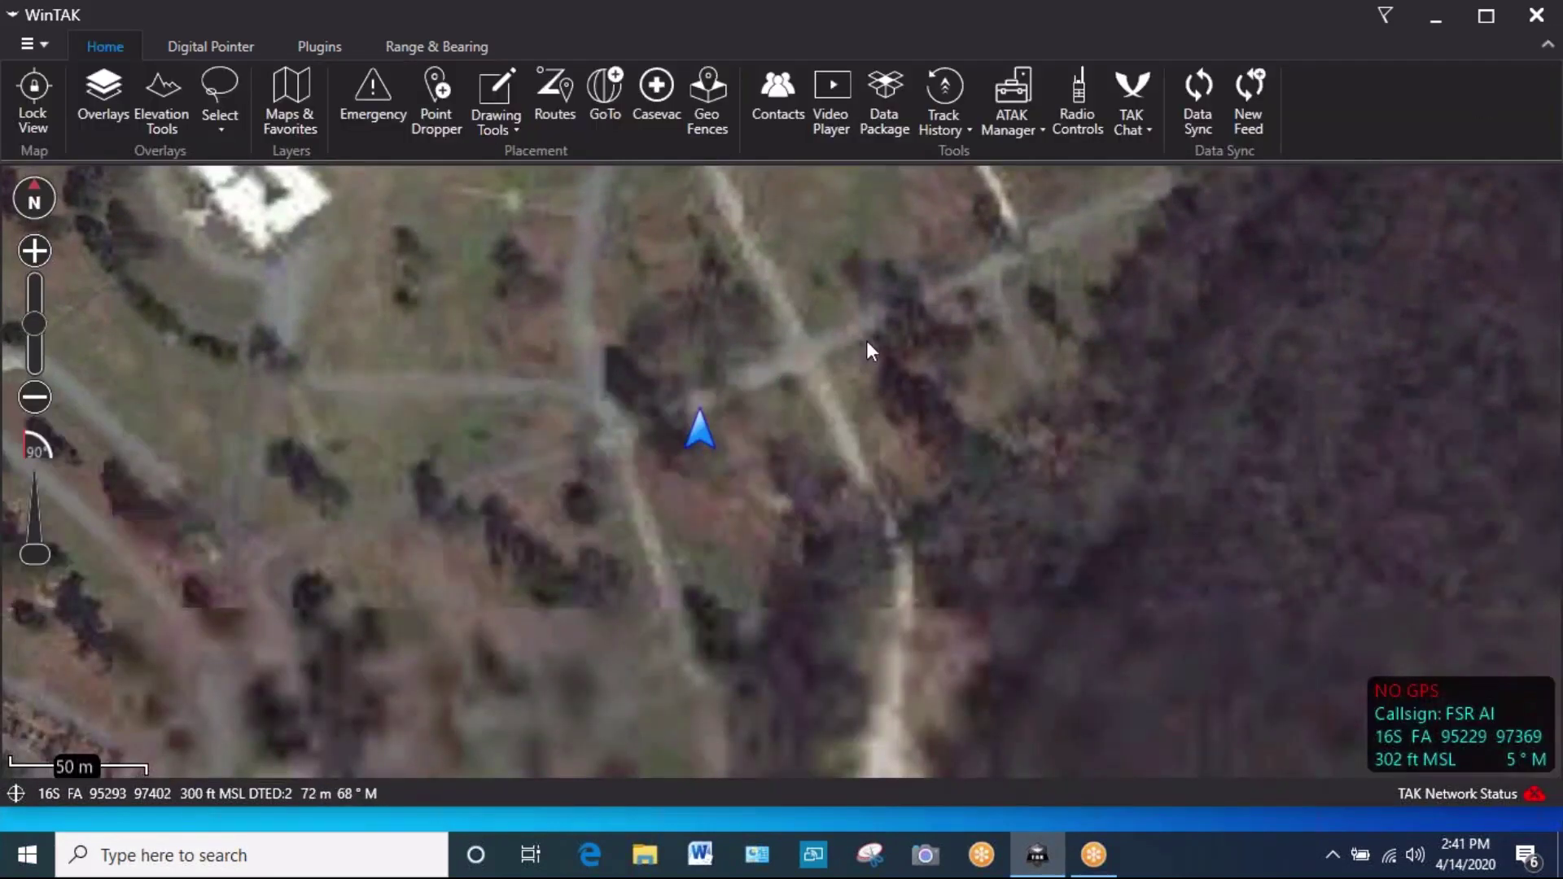
left_click(28, 47)
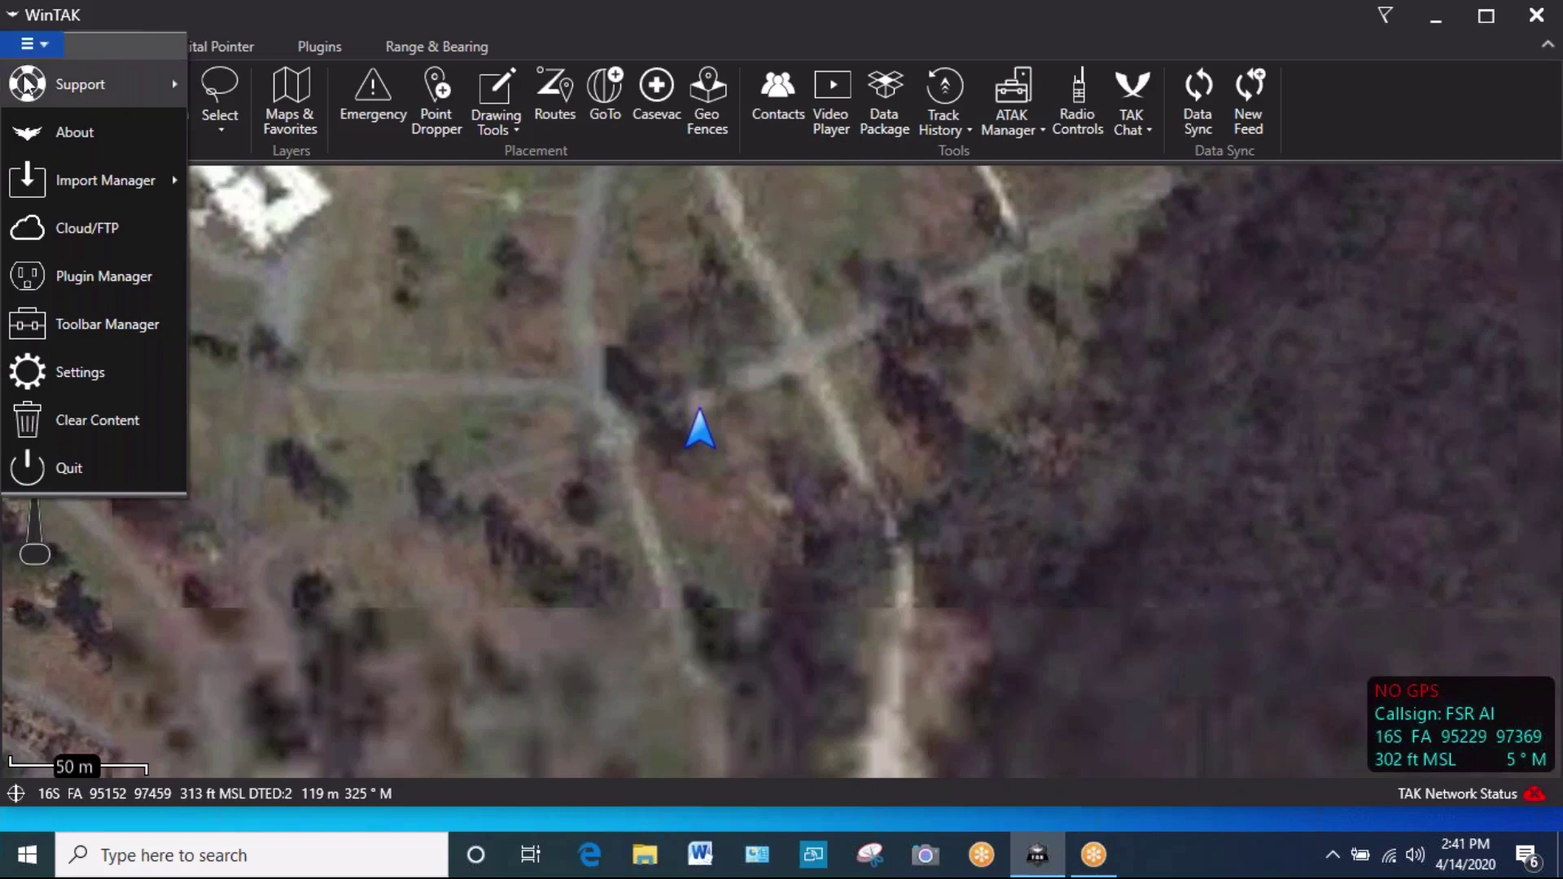
mouse_move(29, 85)
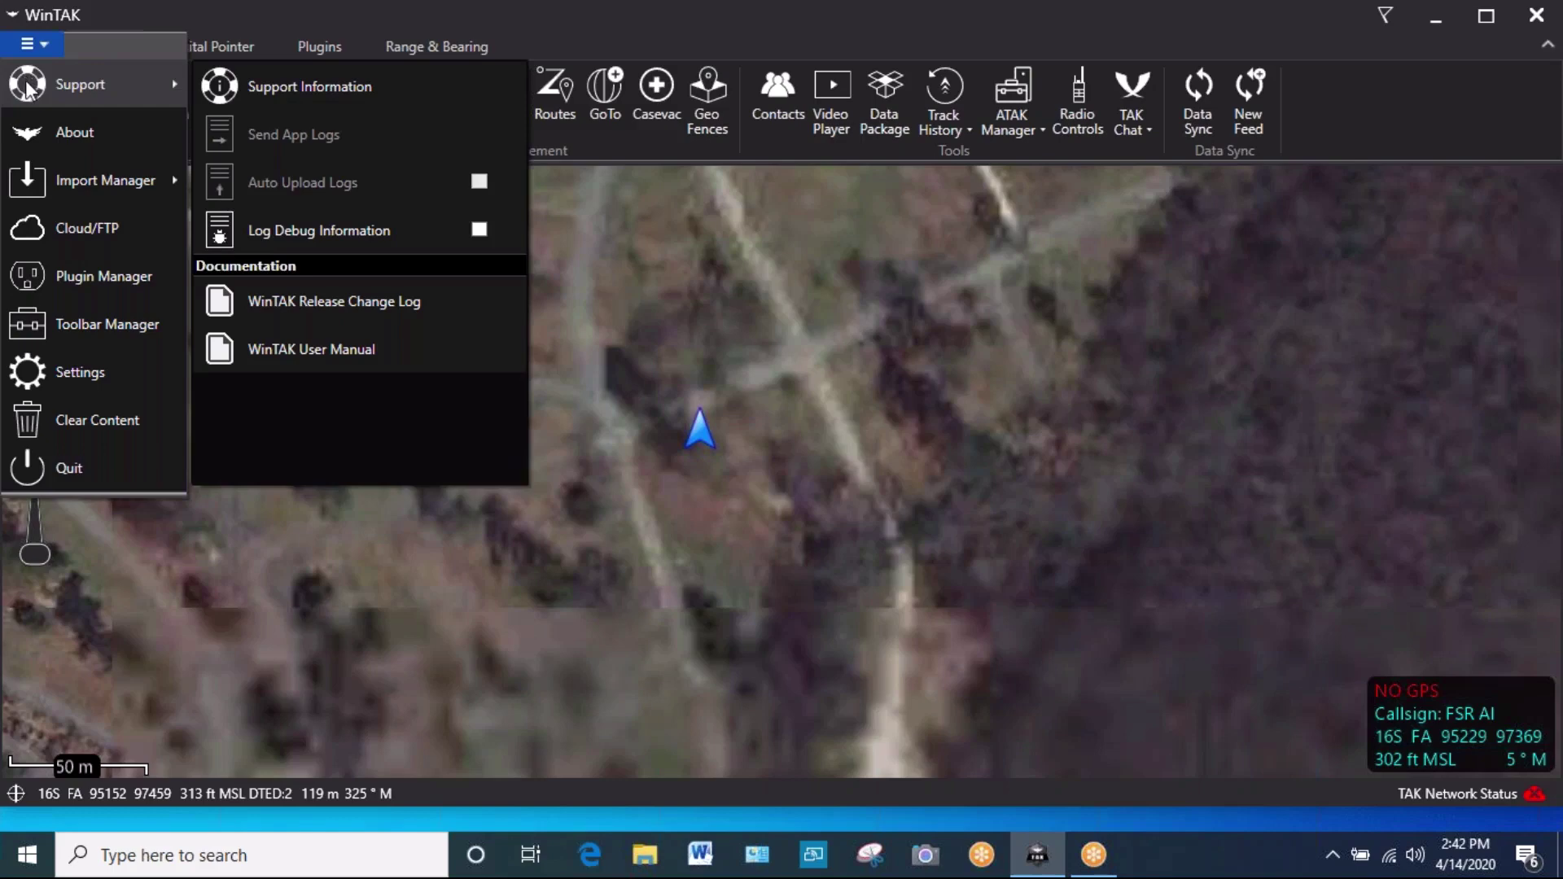
left_click(26, 121)
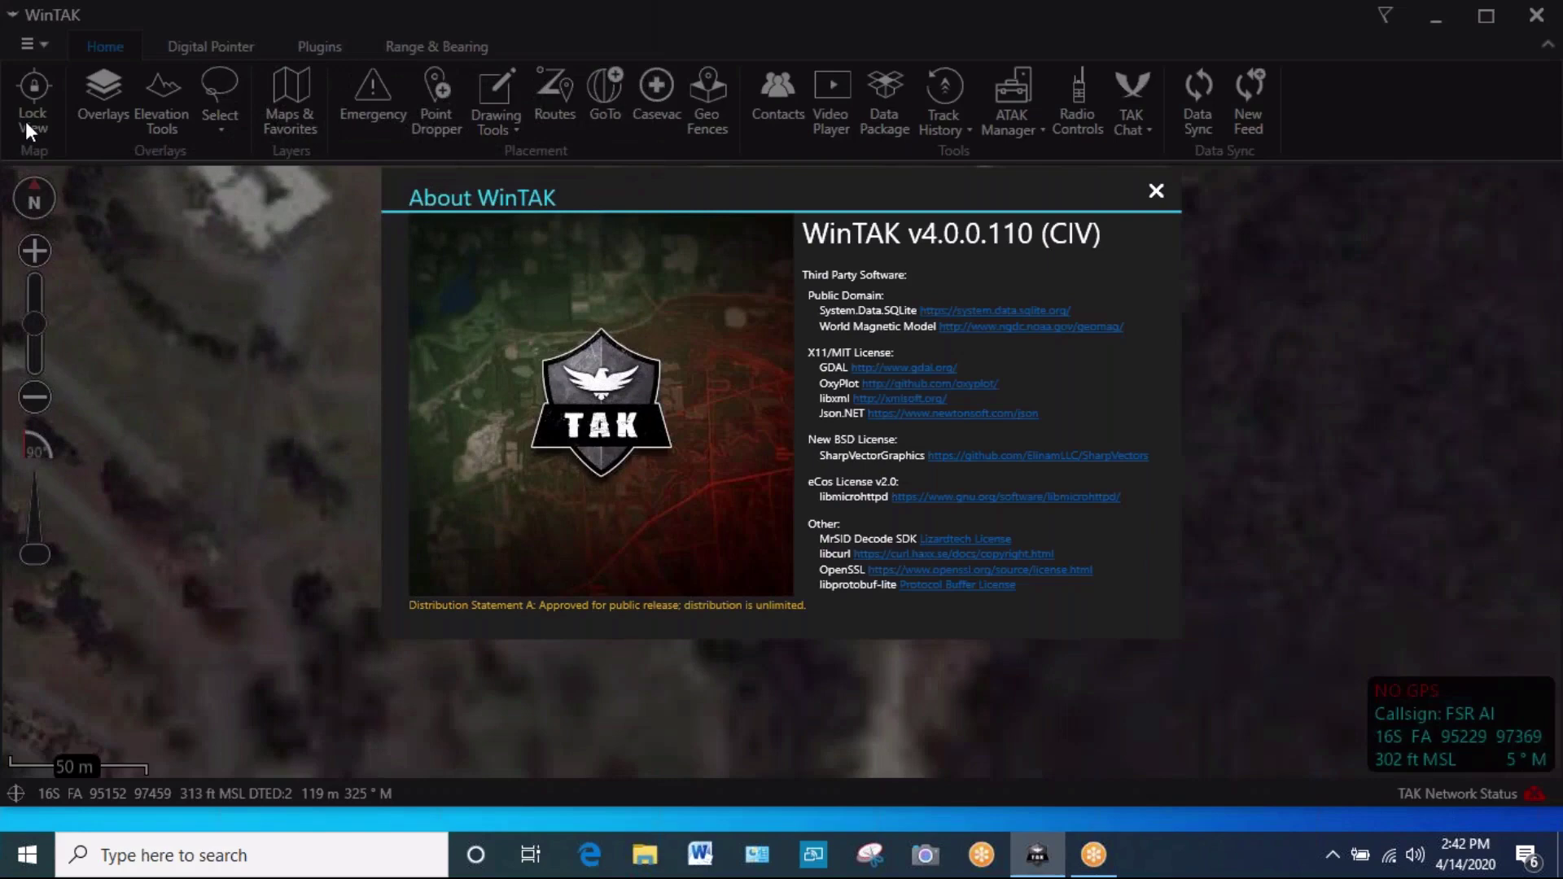
left_click(1155, 192)
left_click(35, 46)
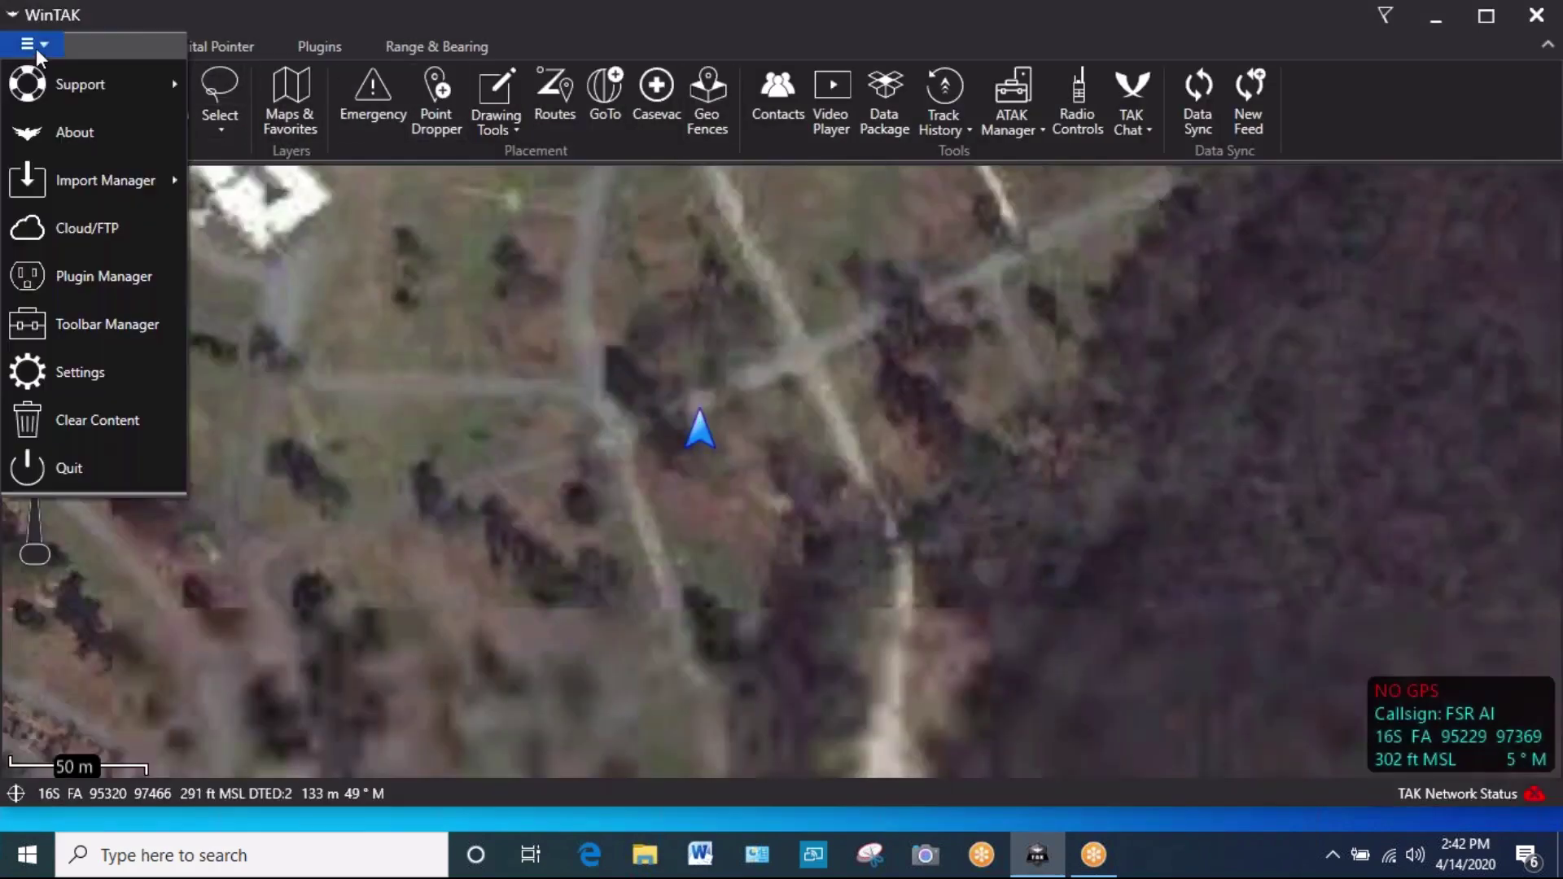
mouse_move(50, 181)
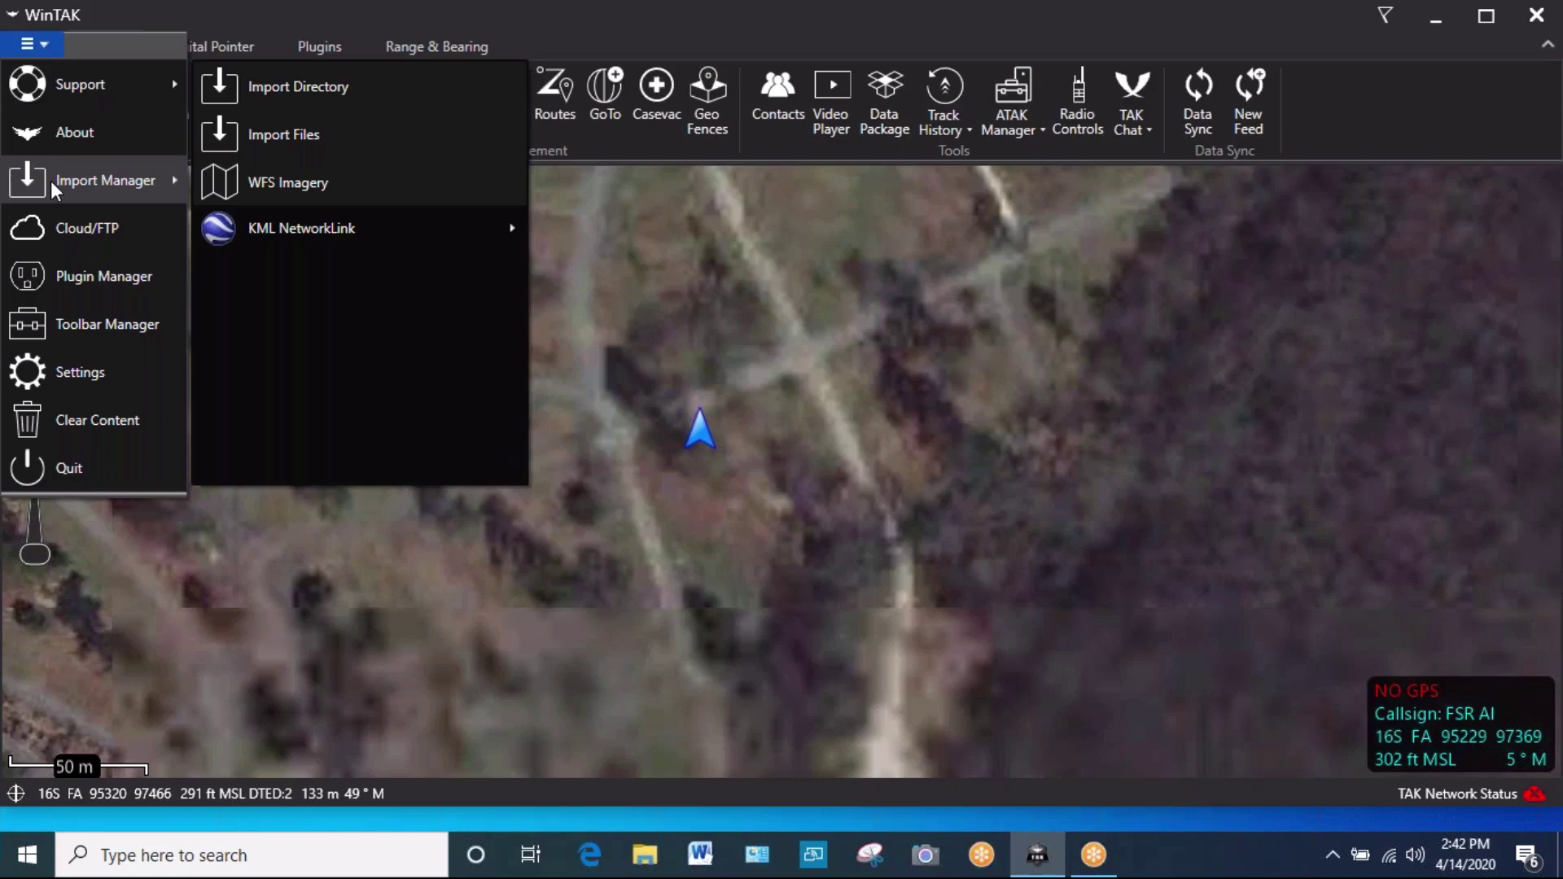
left_click(54, 223)
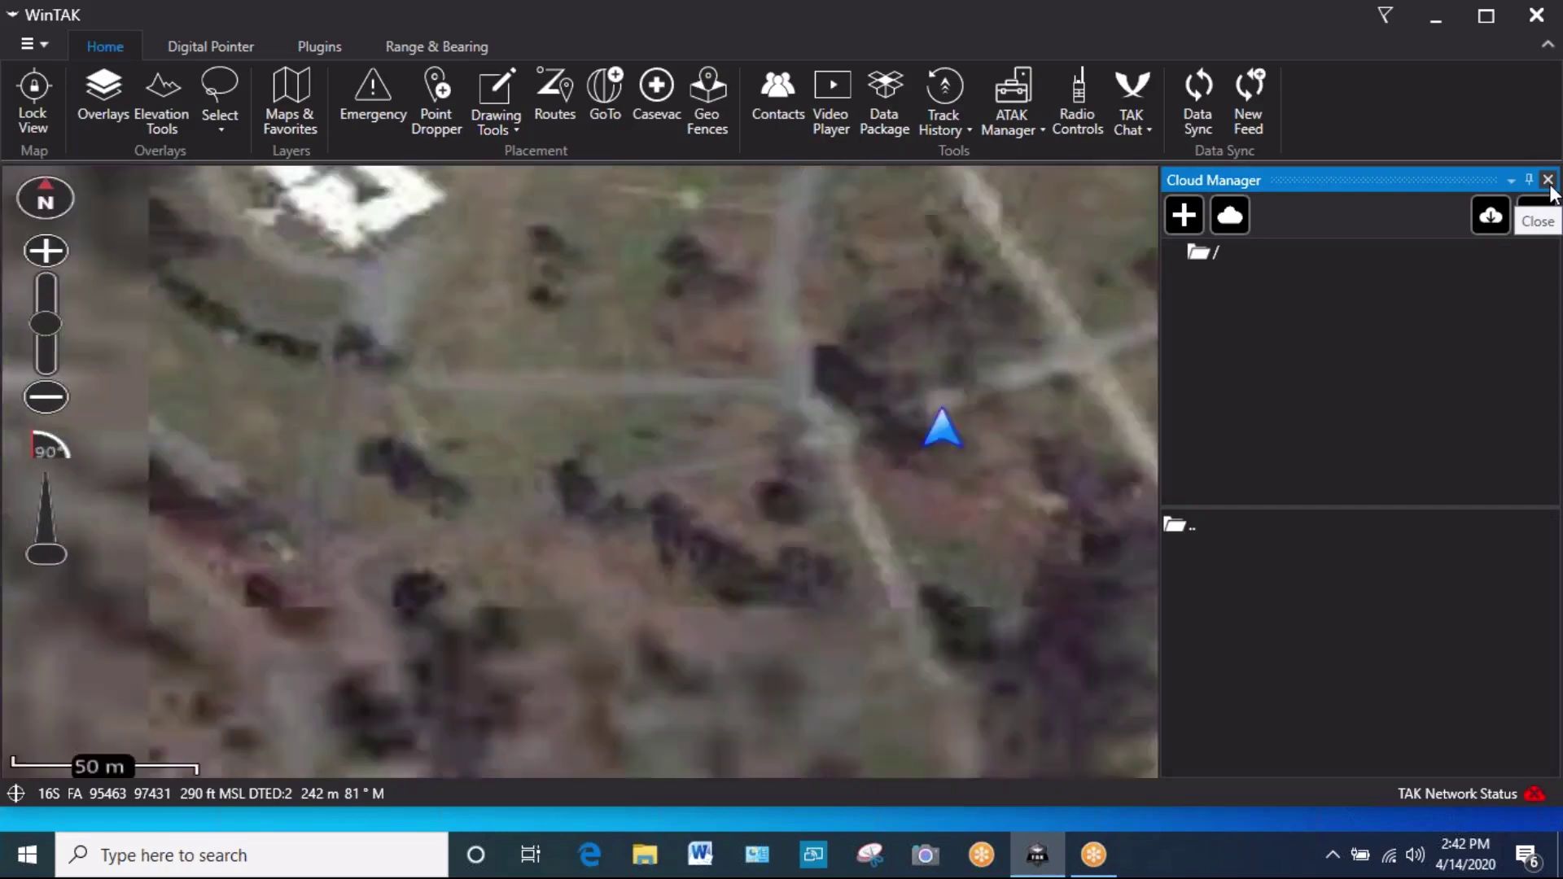
left_click(1548, 181)
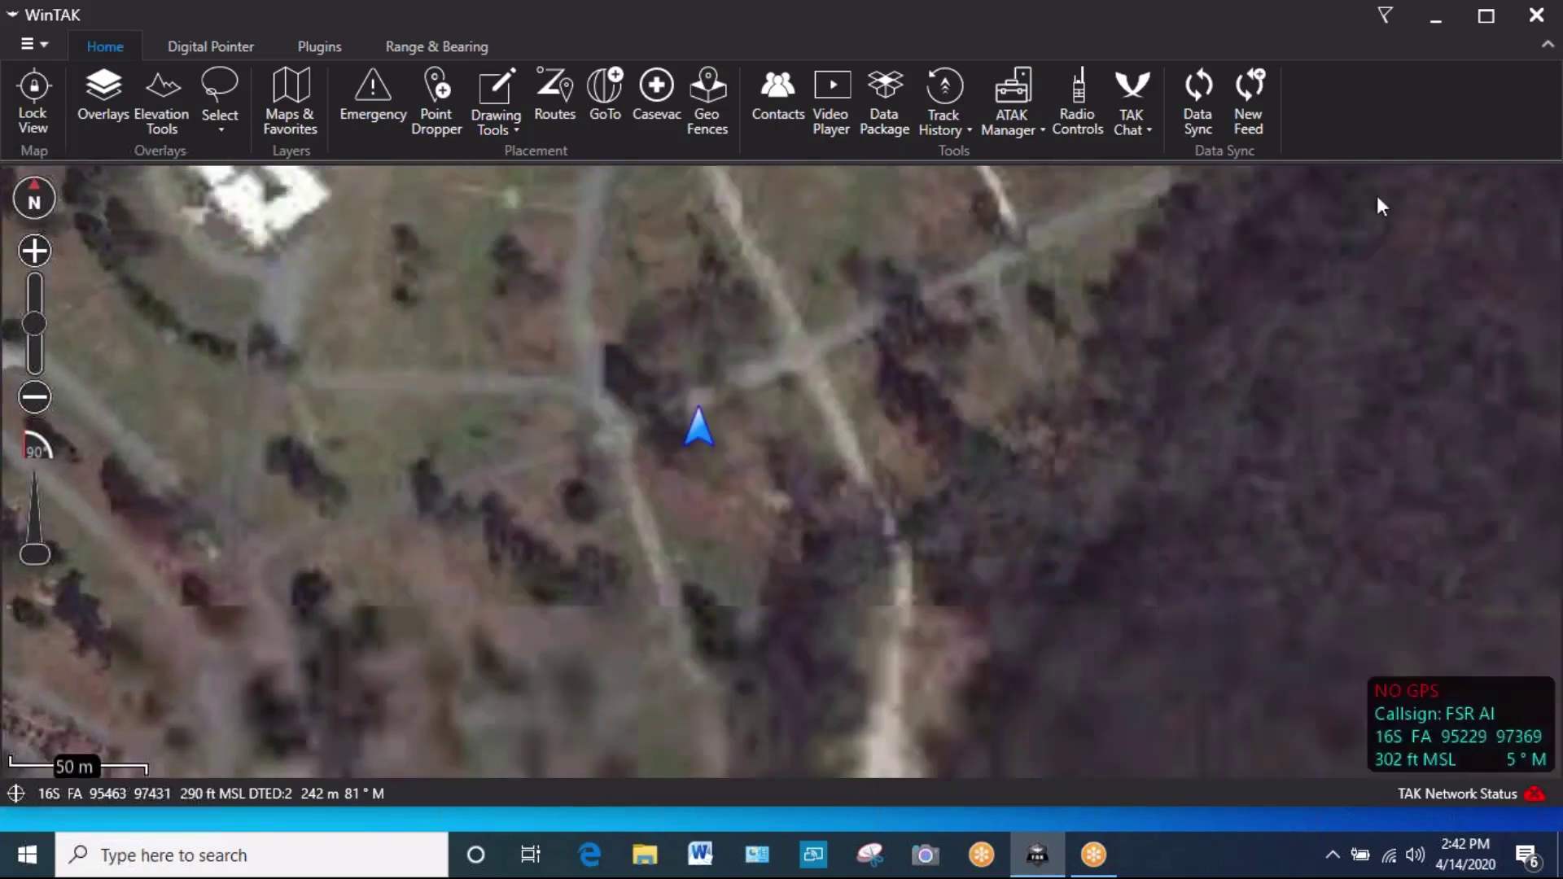
Open the Plugin Manager from the main menu and close it again
left_click(29, 47)
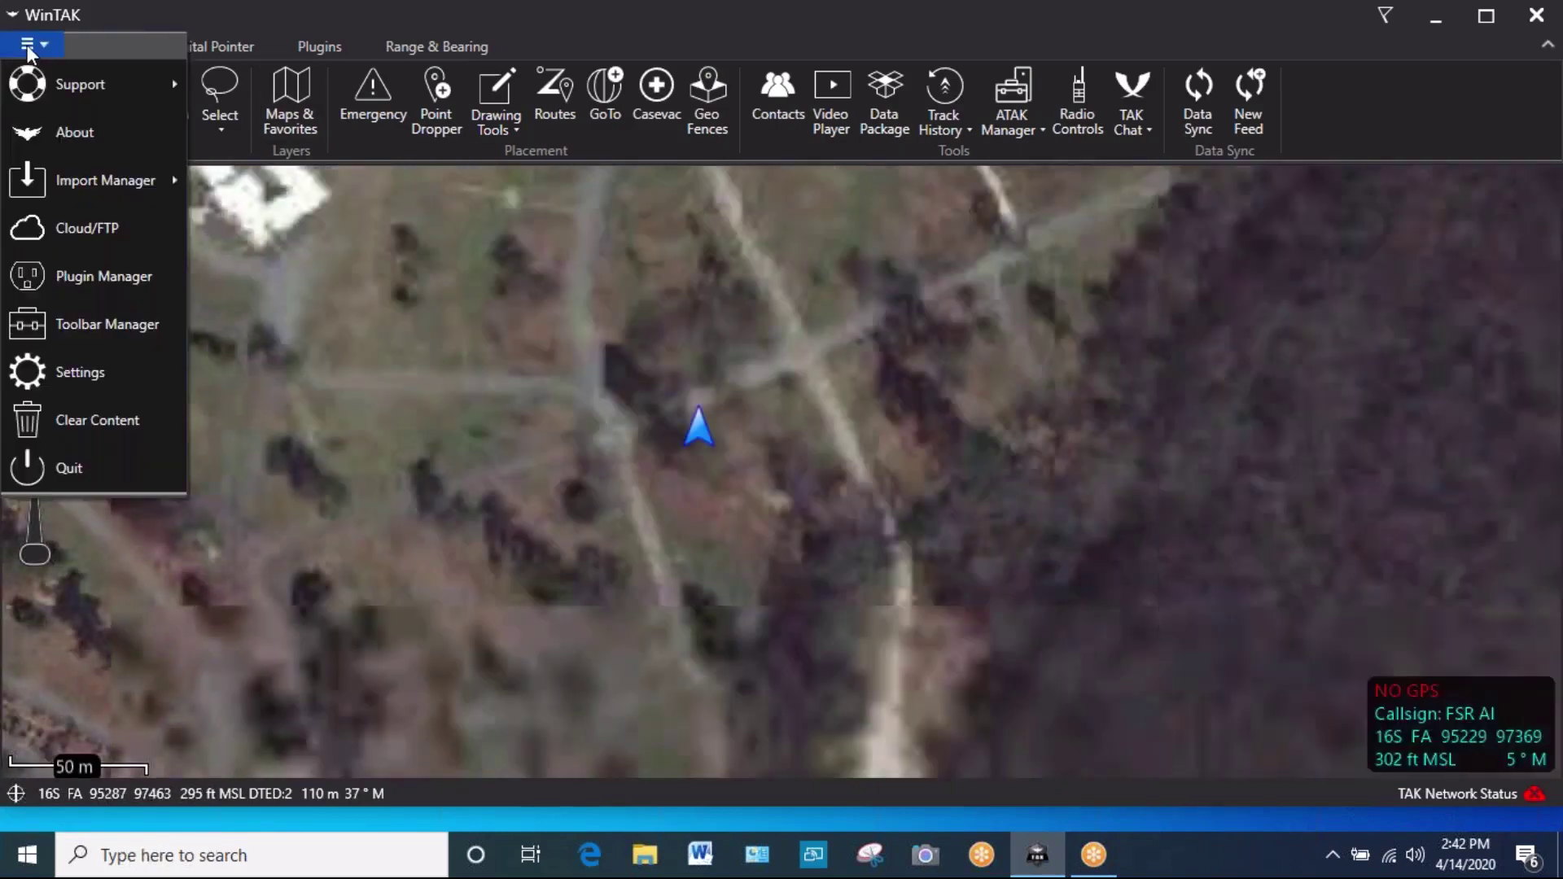
left_click(49, 268)
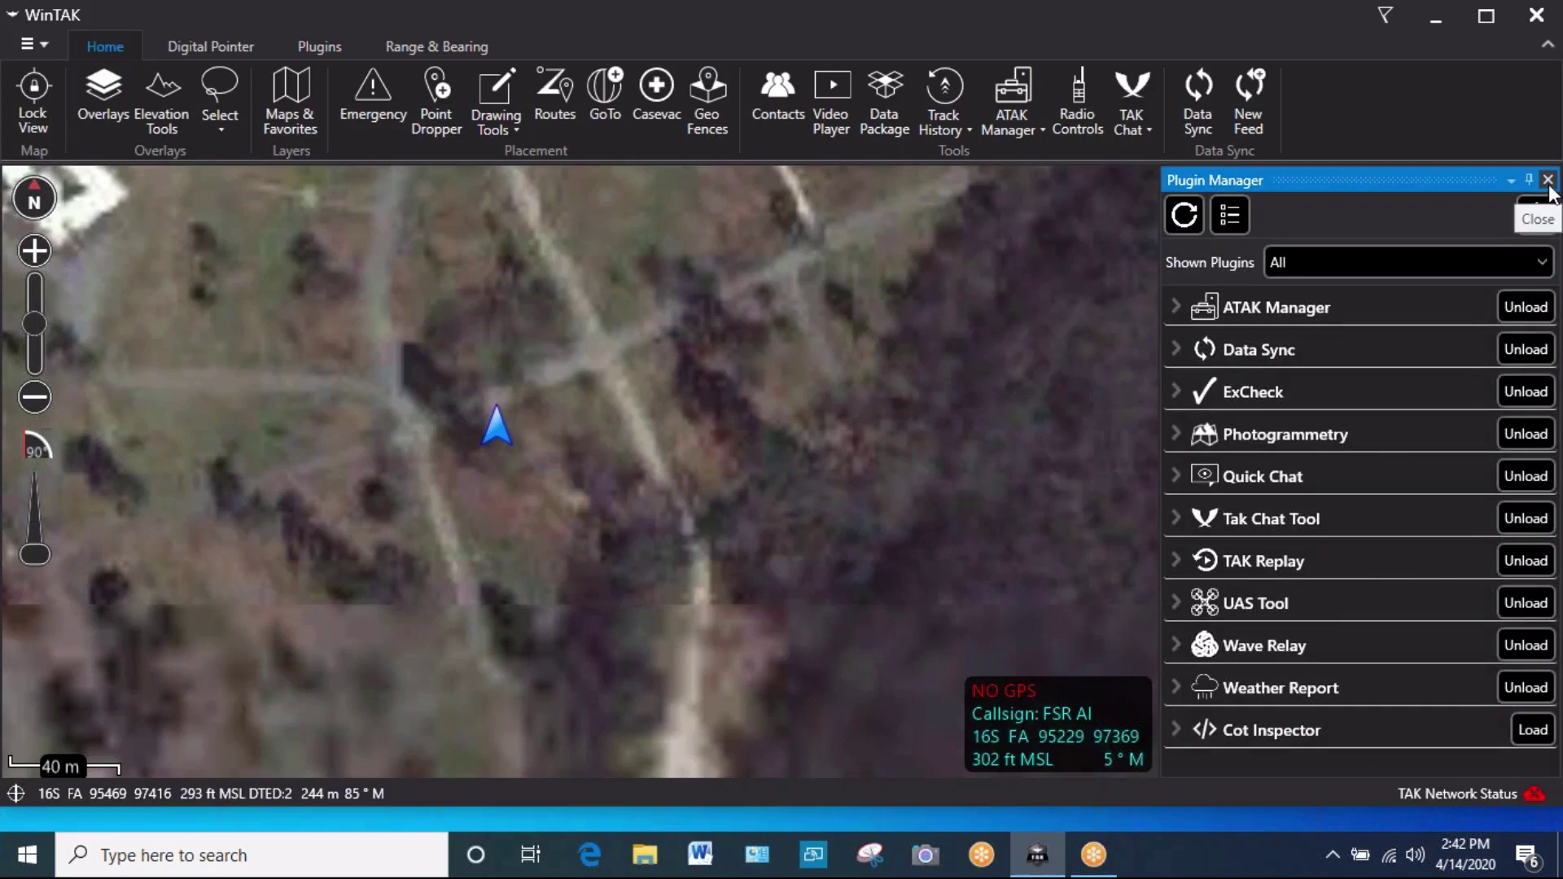
left_click(1547, 180)
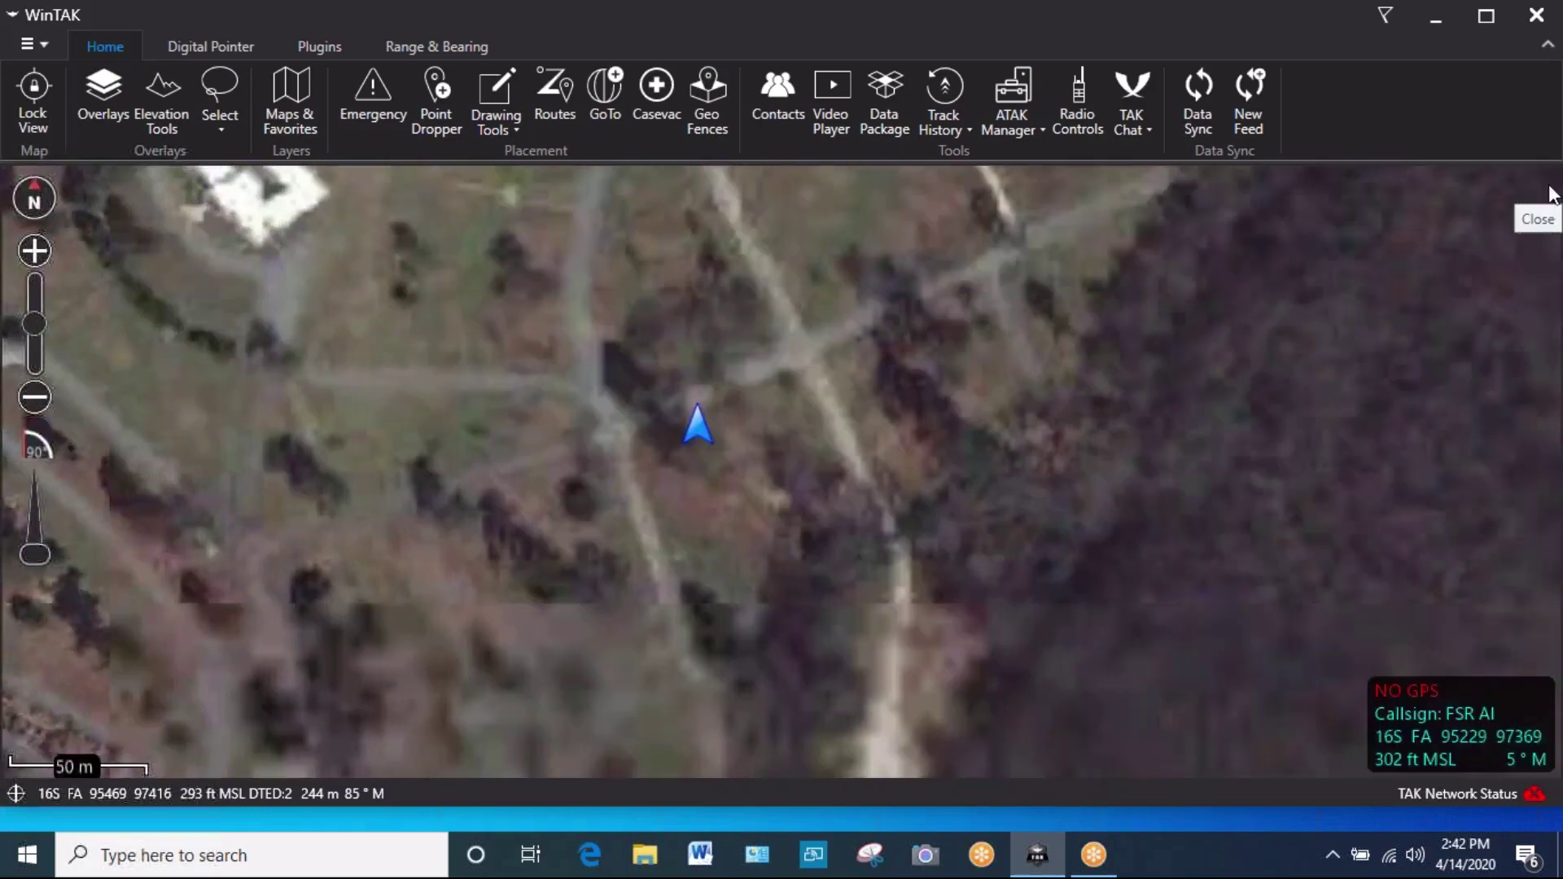
Open and close the Toolbar Manager, then open Settings to dock the Preferences pane
left_click(30, 43)
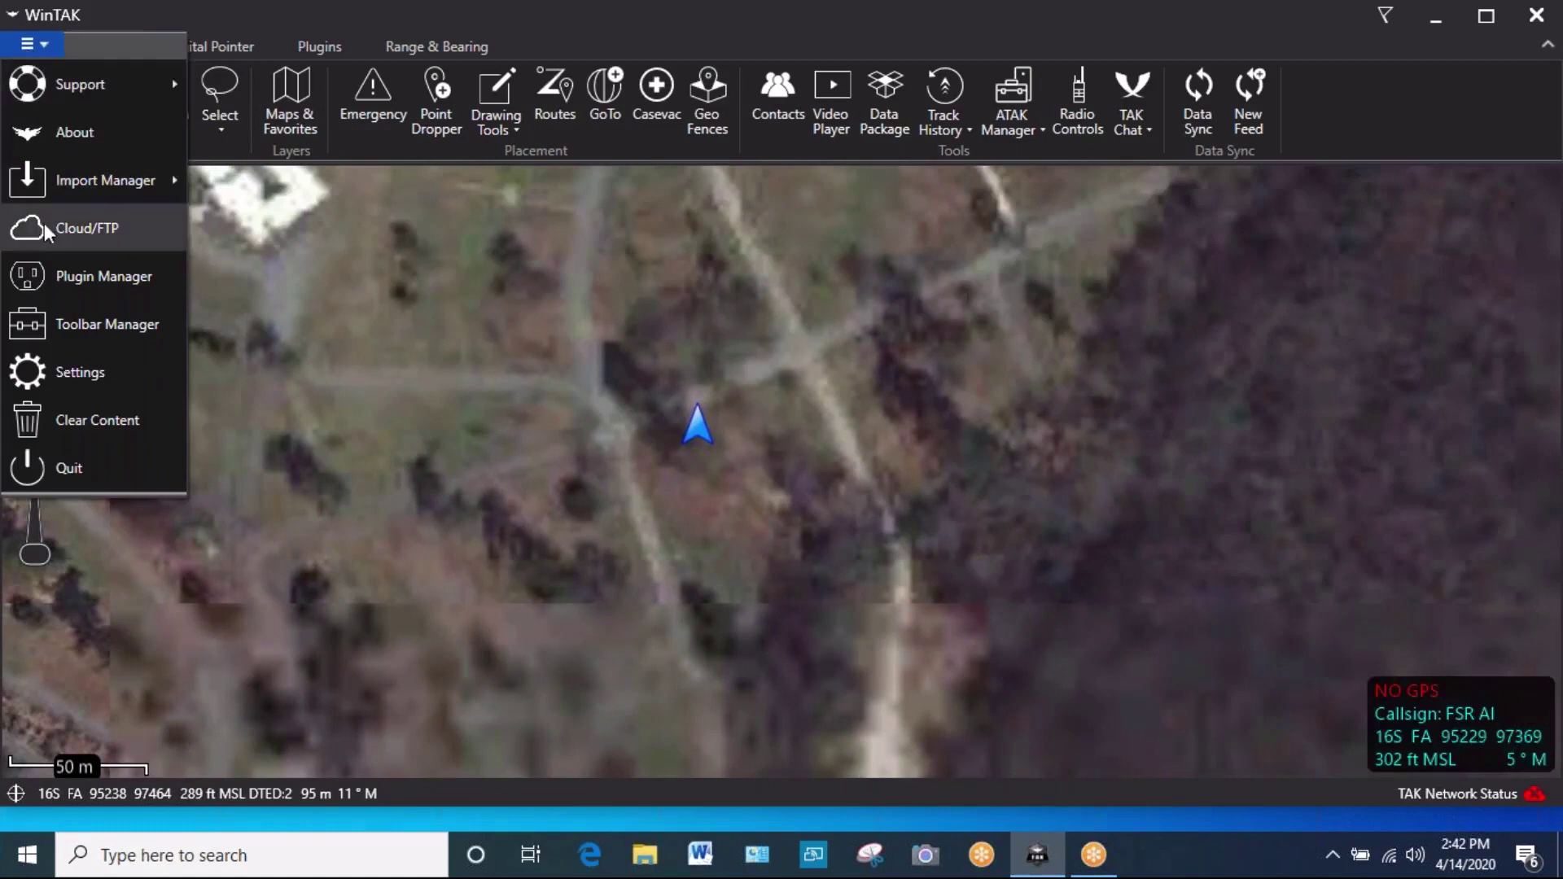
left_click(45, 323)
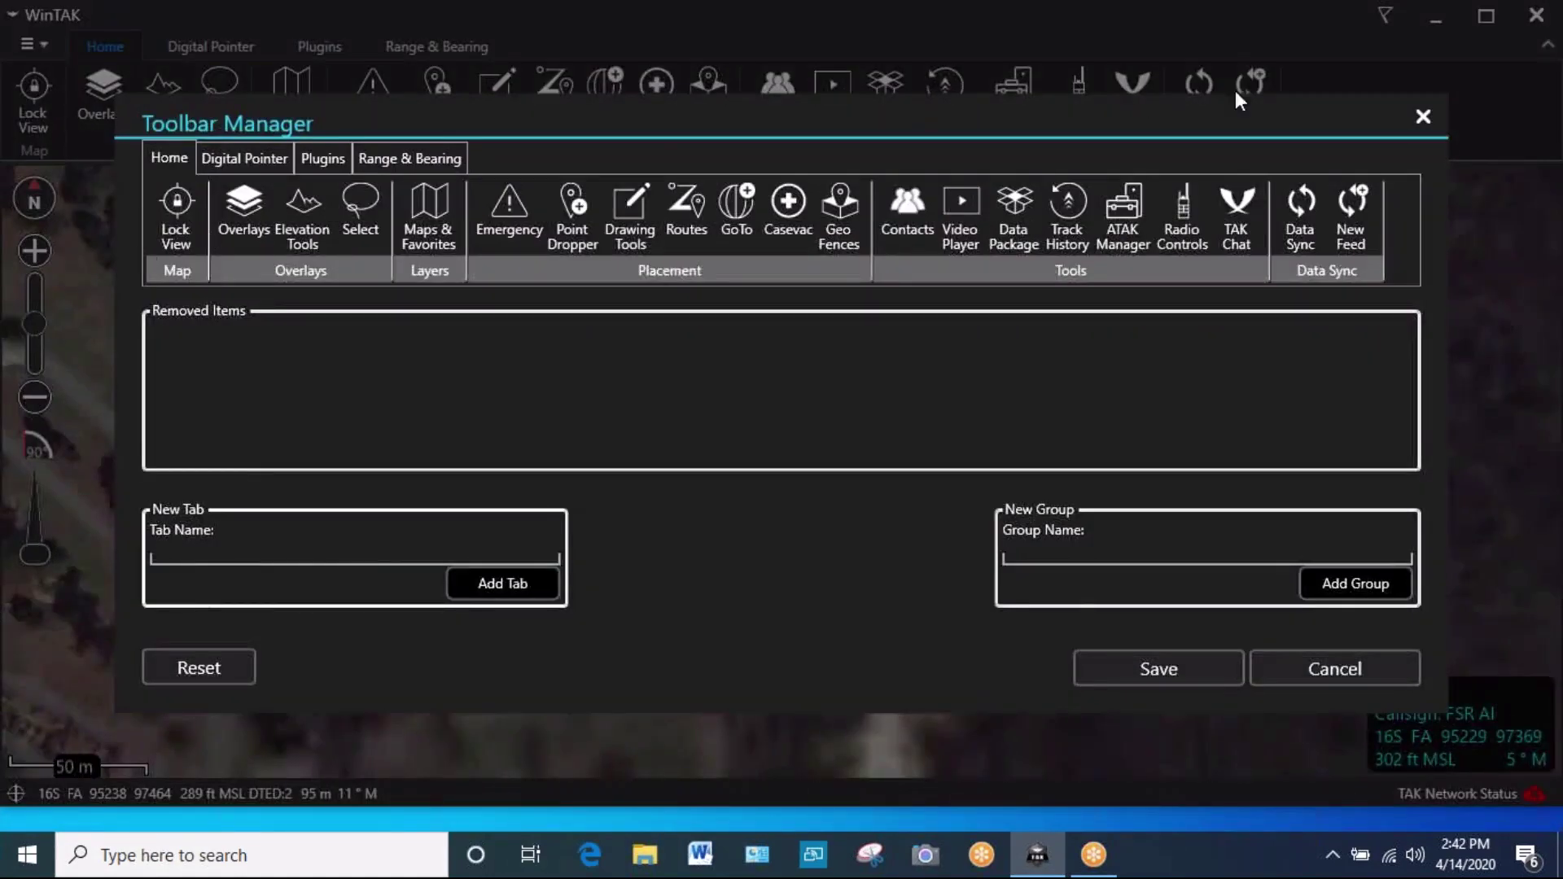
left_click(1423, 120)
left_click(29, 44)
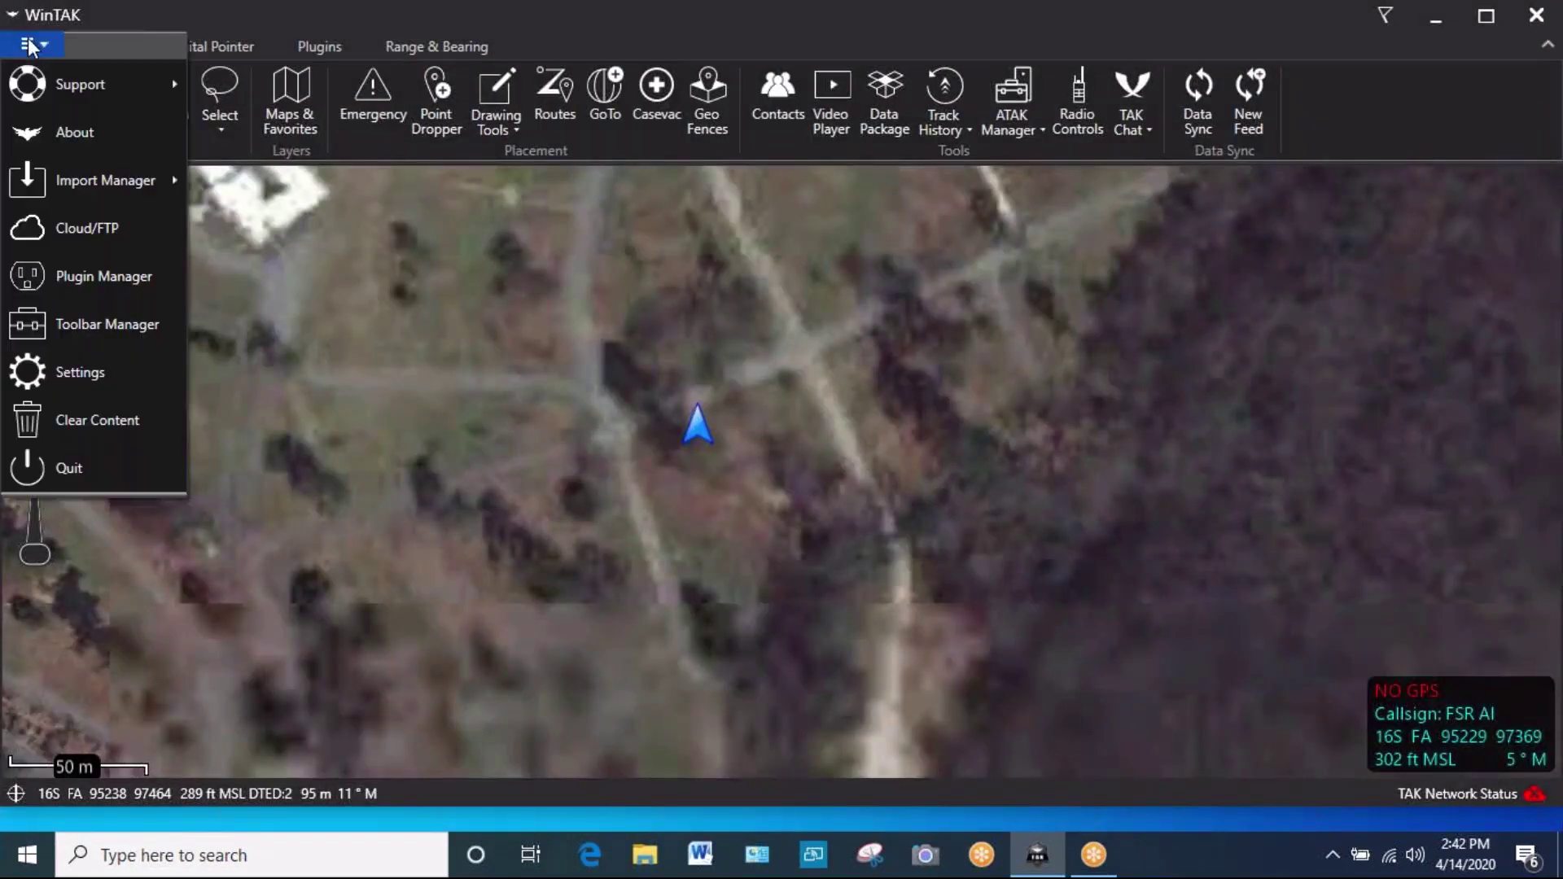
left_click(30, 371)
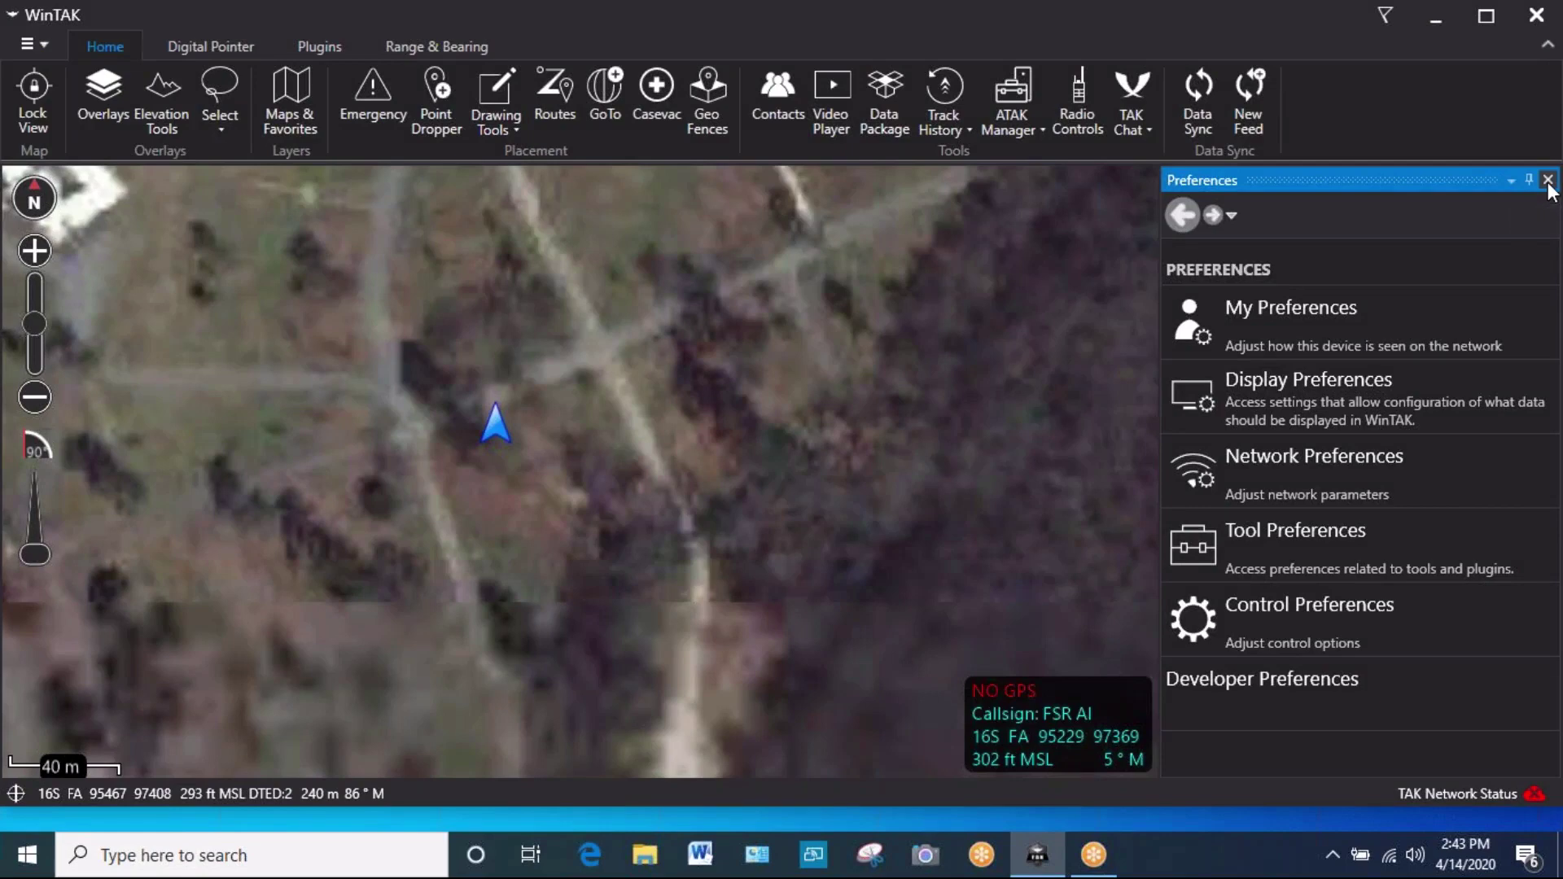
Close Preferences, cancel Clear Content without erasing anything, then open and dismiss the main menu
left_click(1547, 182)
left_click(52, 47)
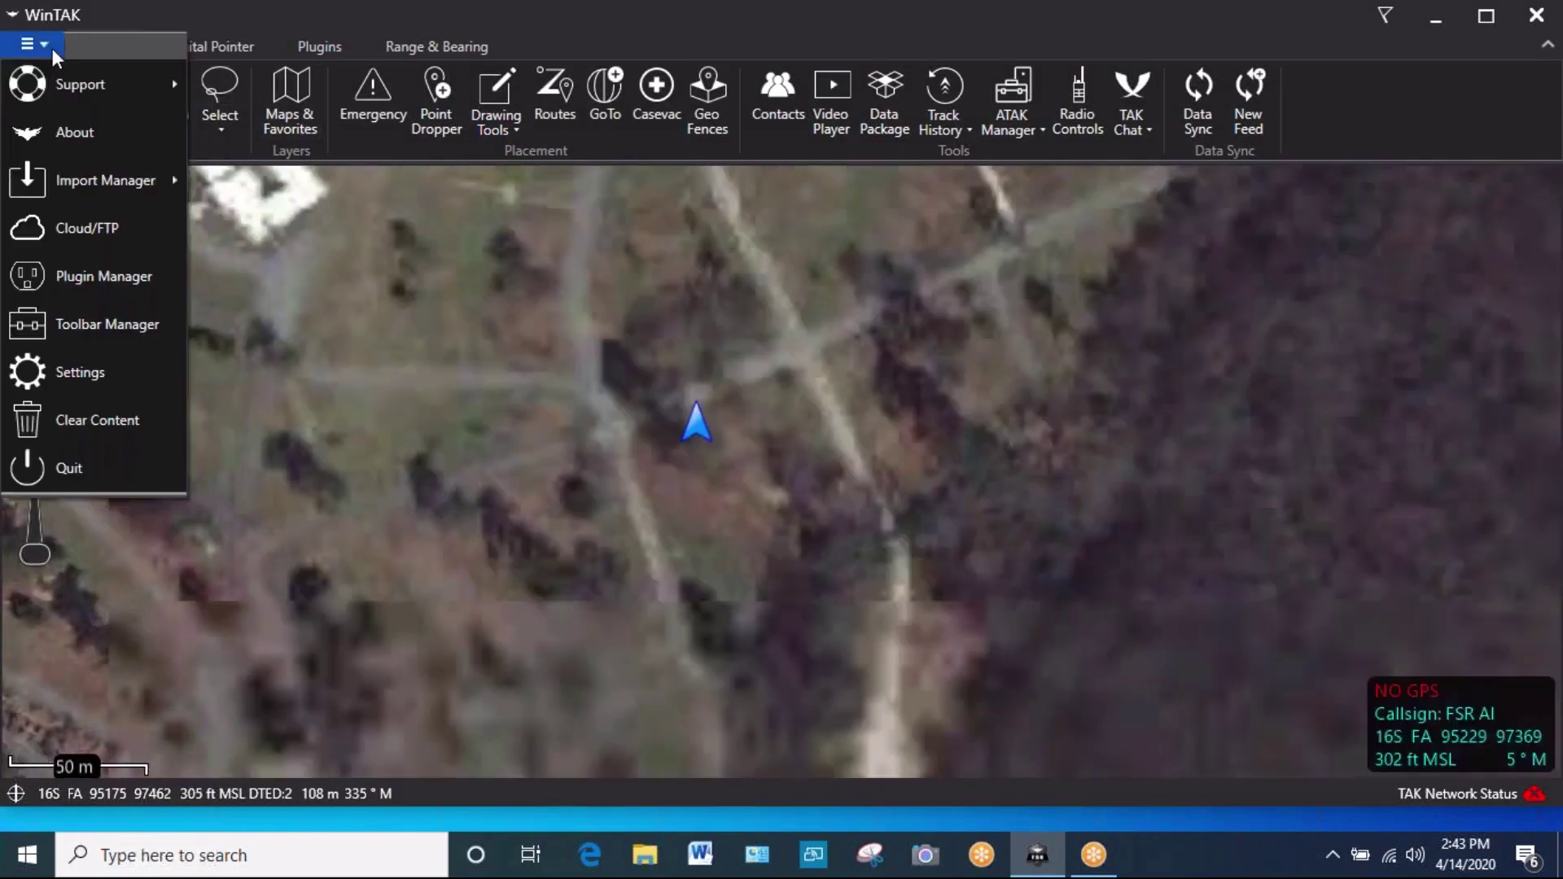
left_click(75, 418)
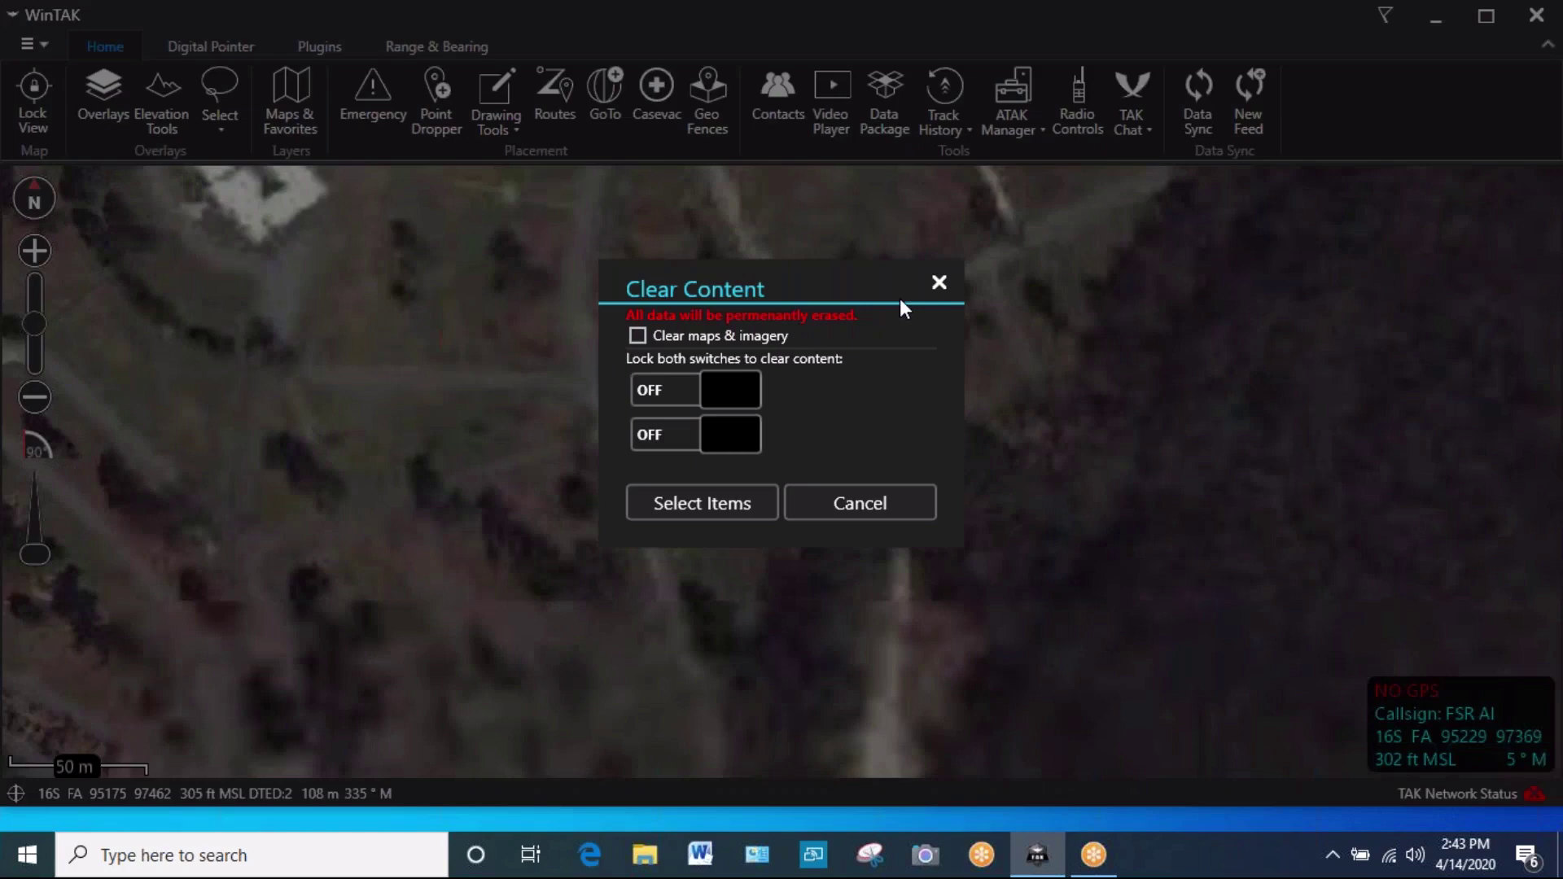
left_click(936, 285)
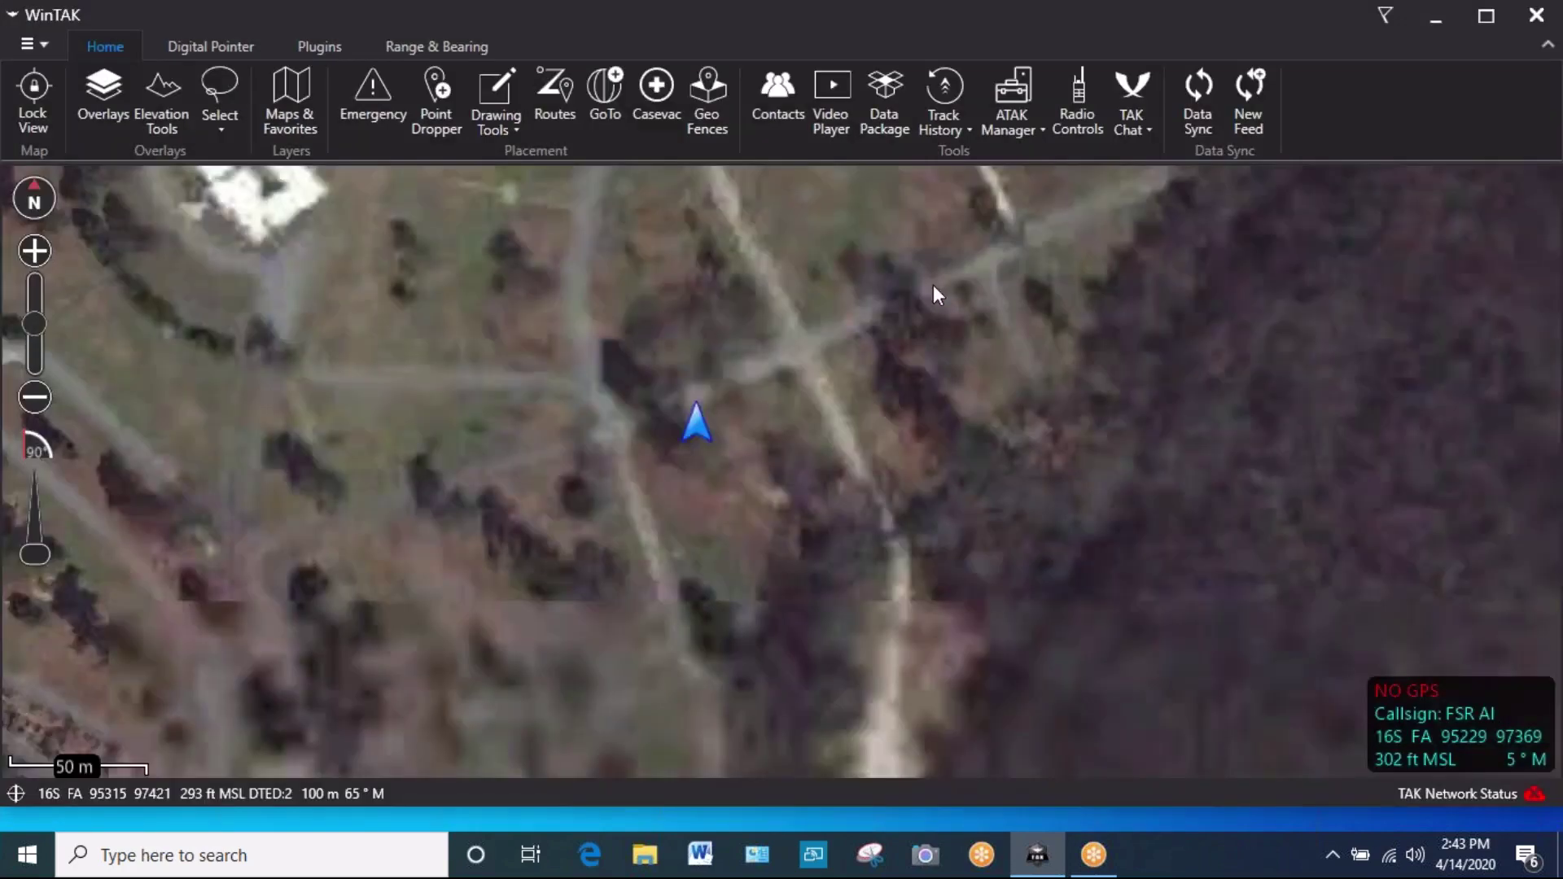
left_click(28, 47)
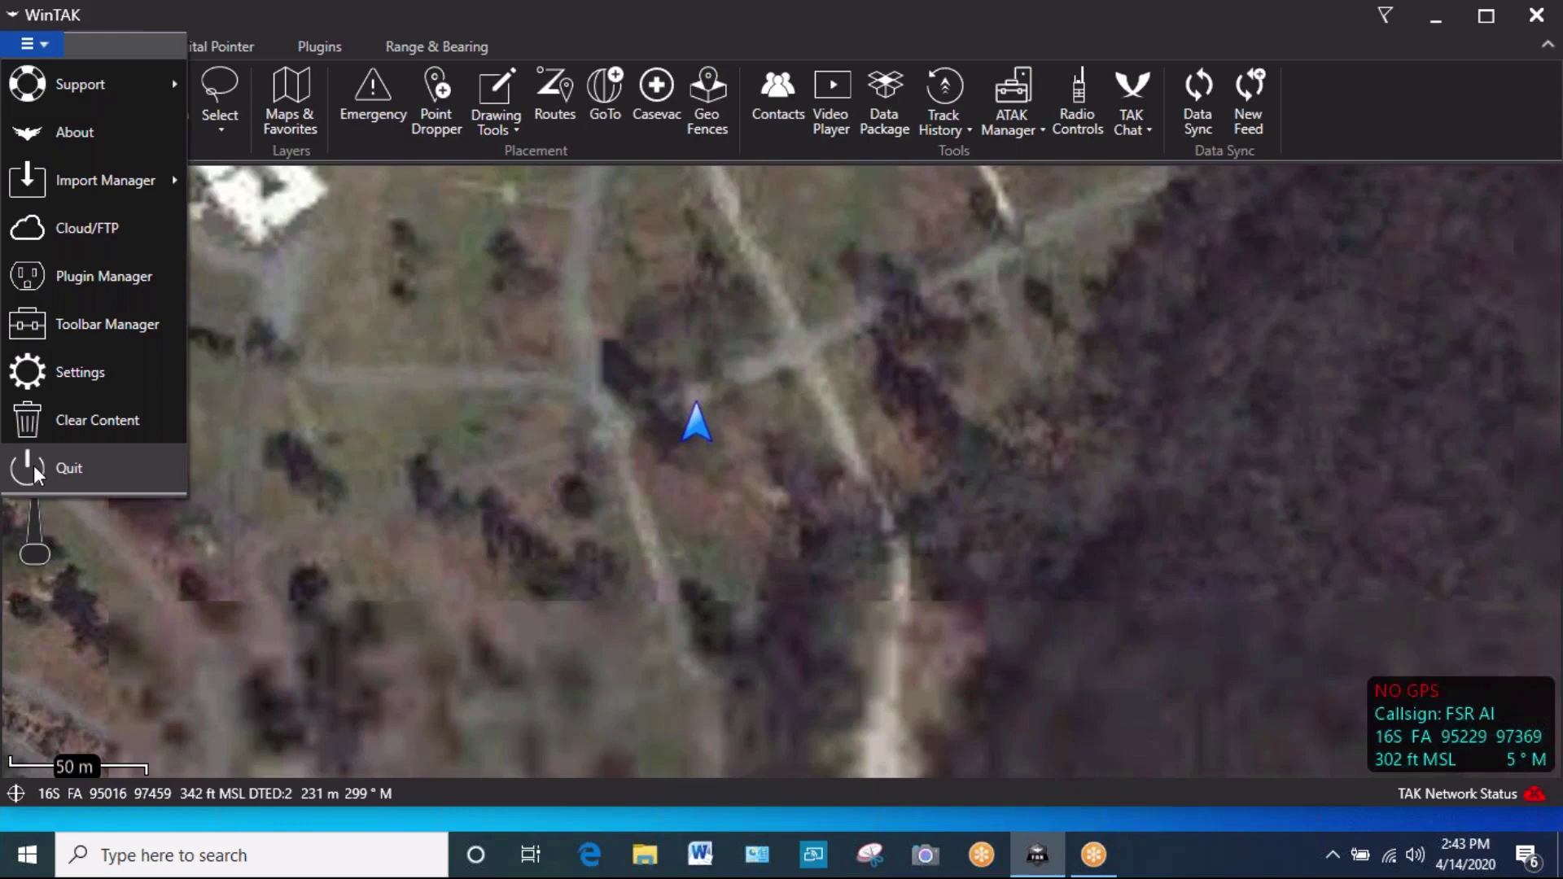
left_click(377, 445)
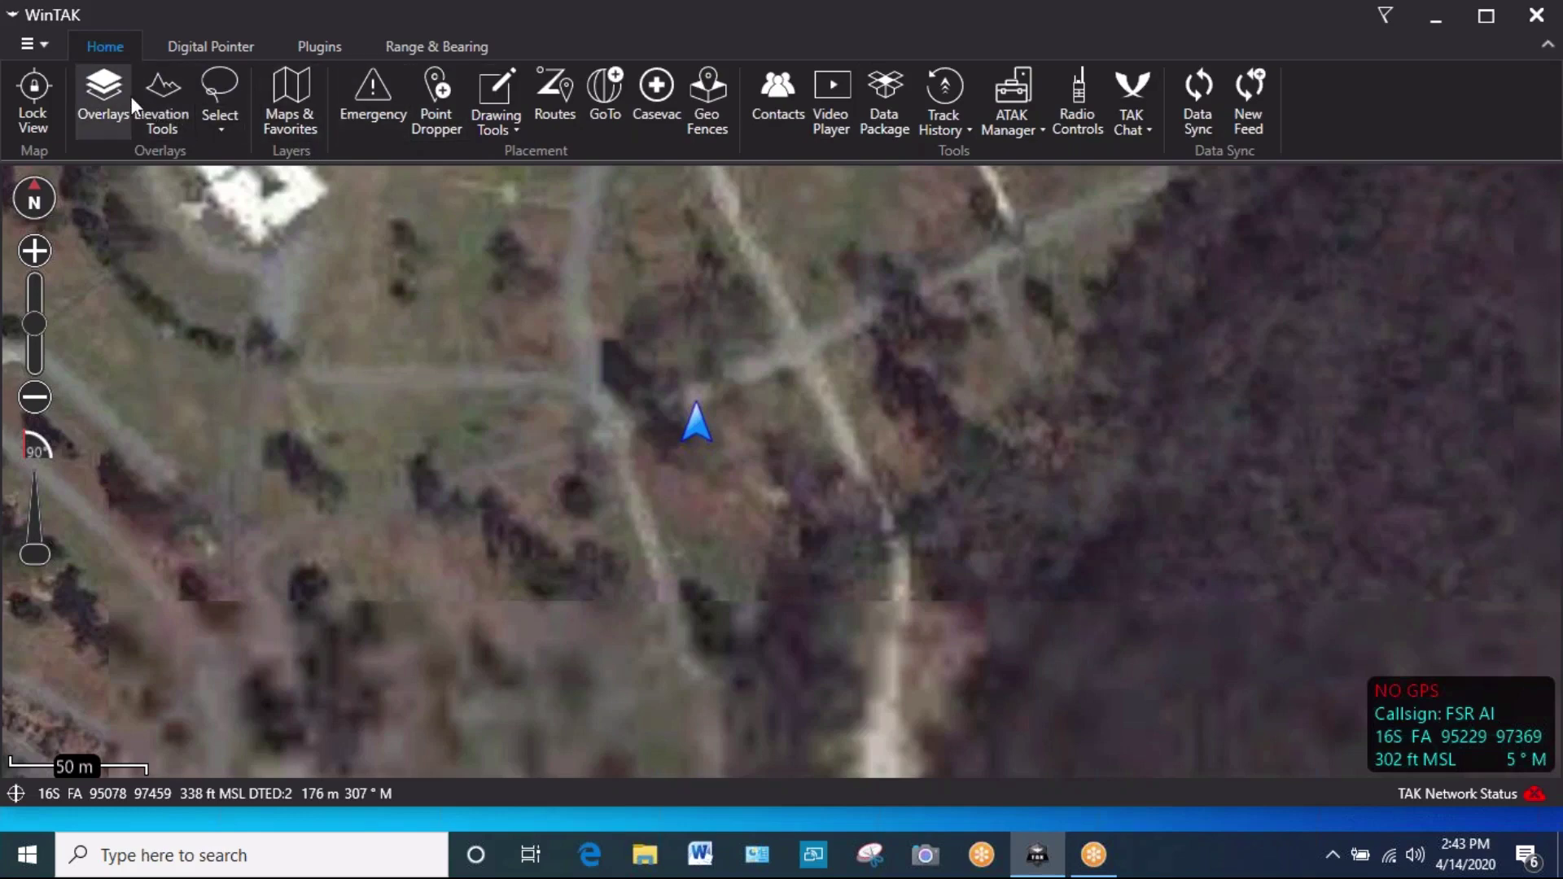
left_click(441, 93)
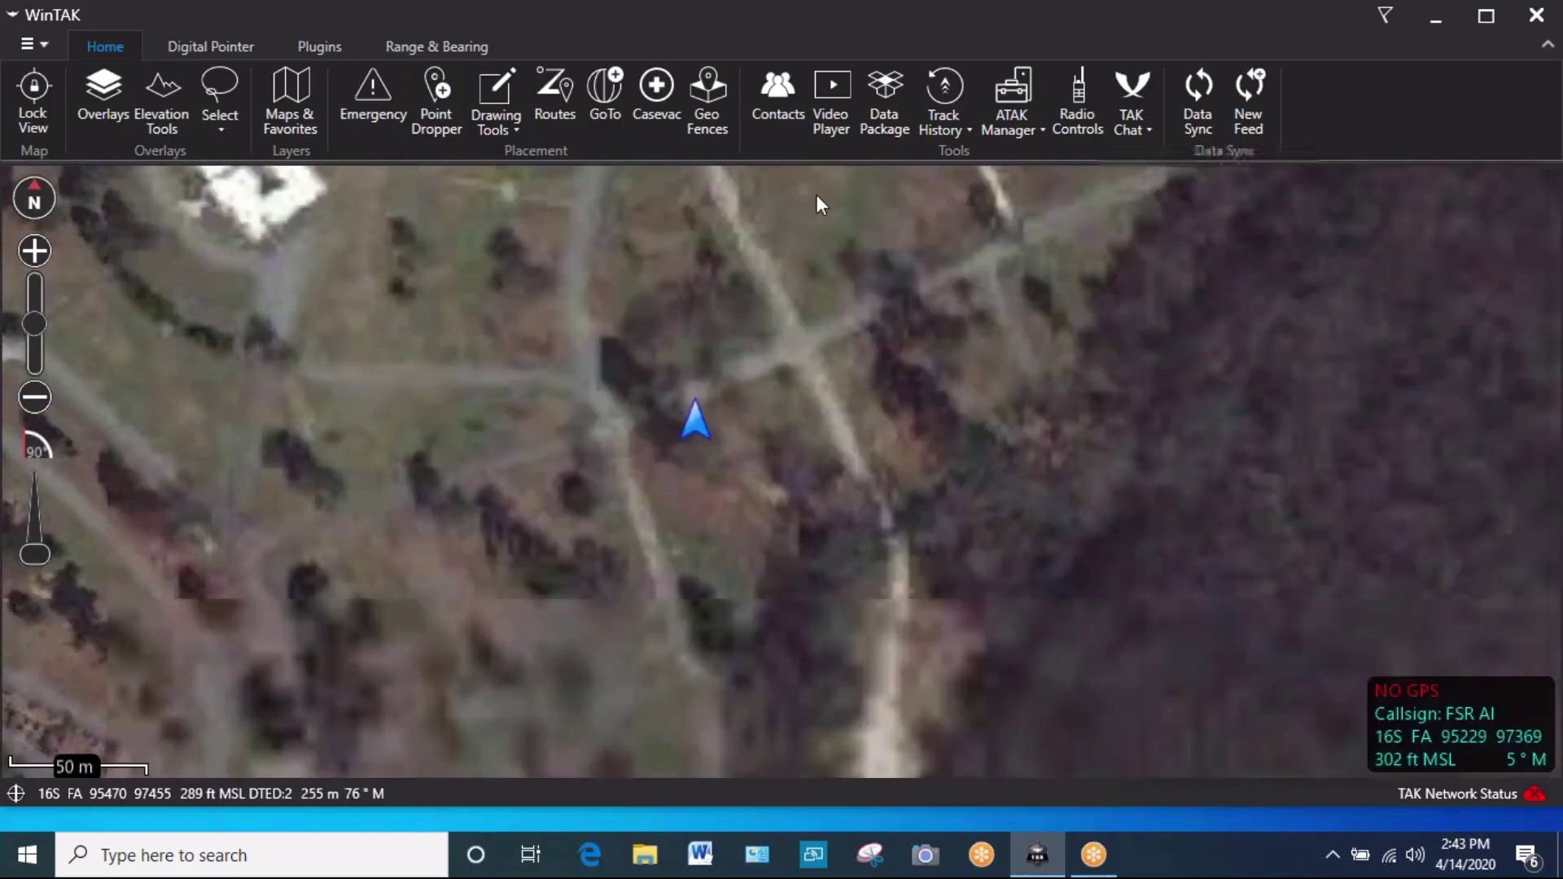
left_click_drag(816, 195, 1479, 183)
left_click(1509, 181)
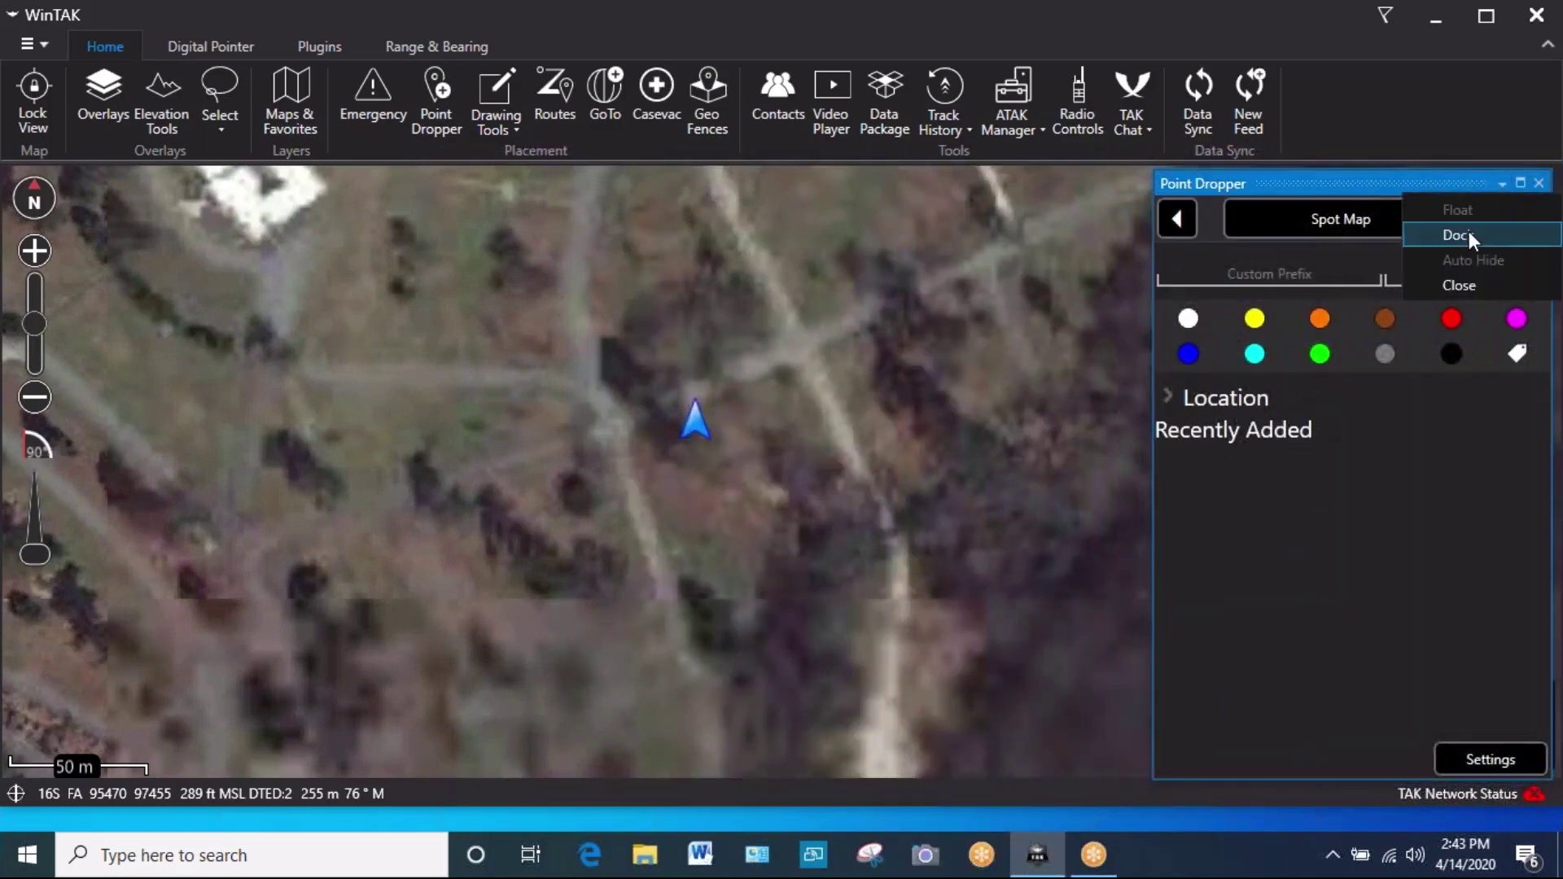
left_click(1469, 232)
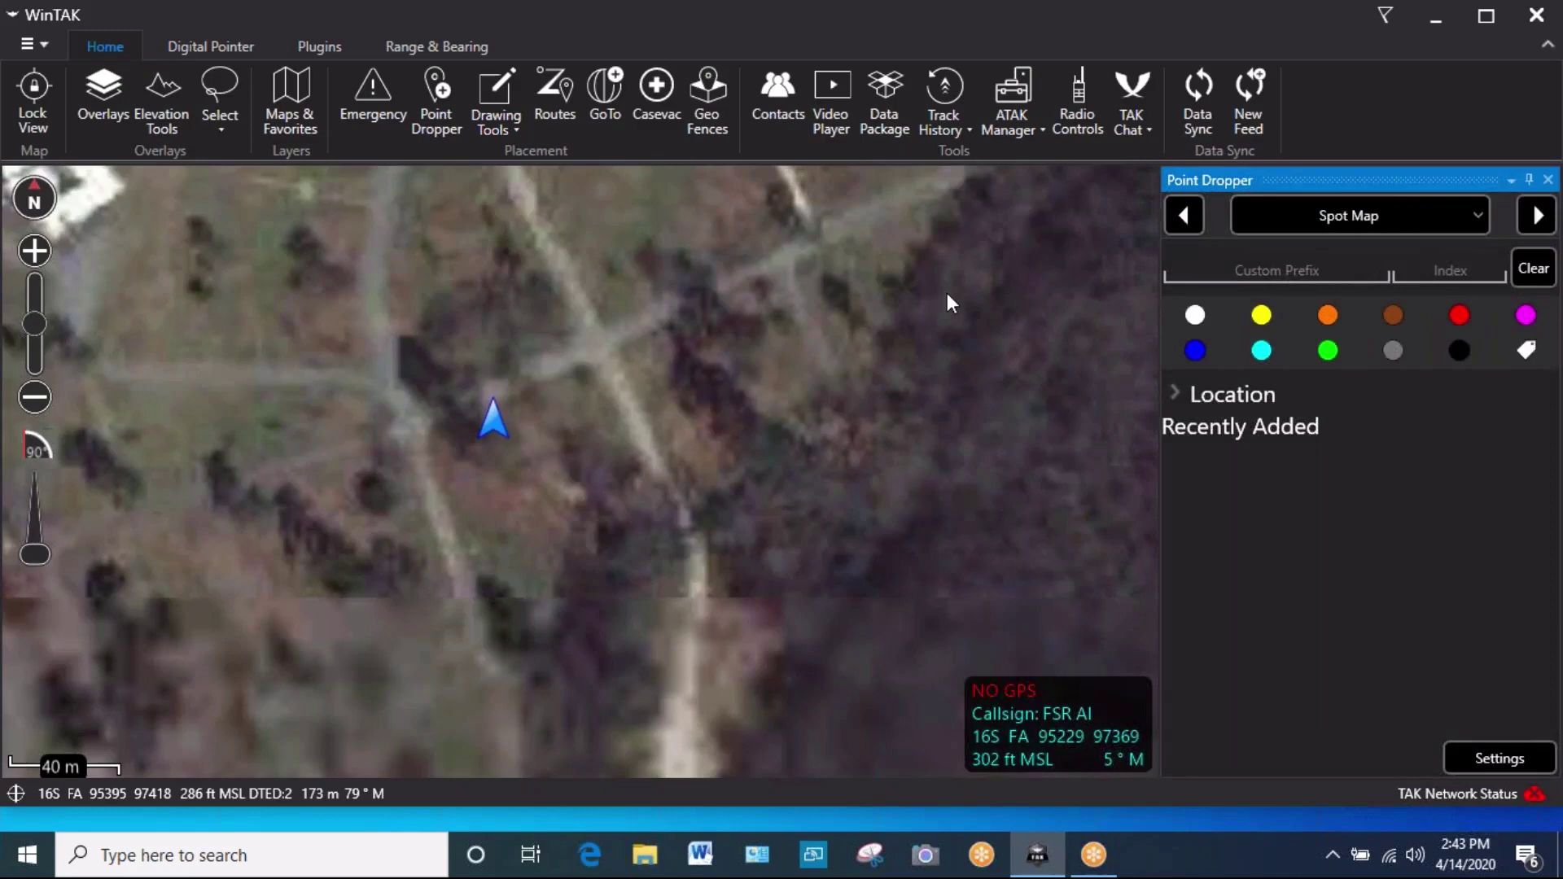
left_click(1529, 181)
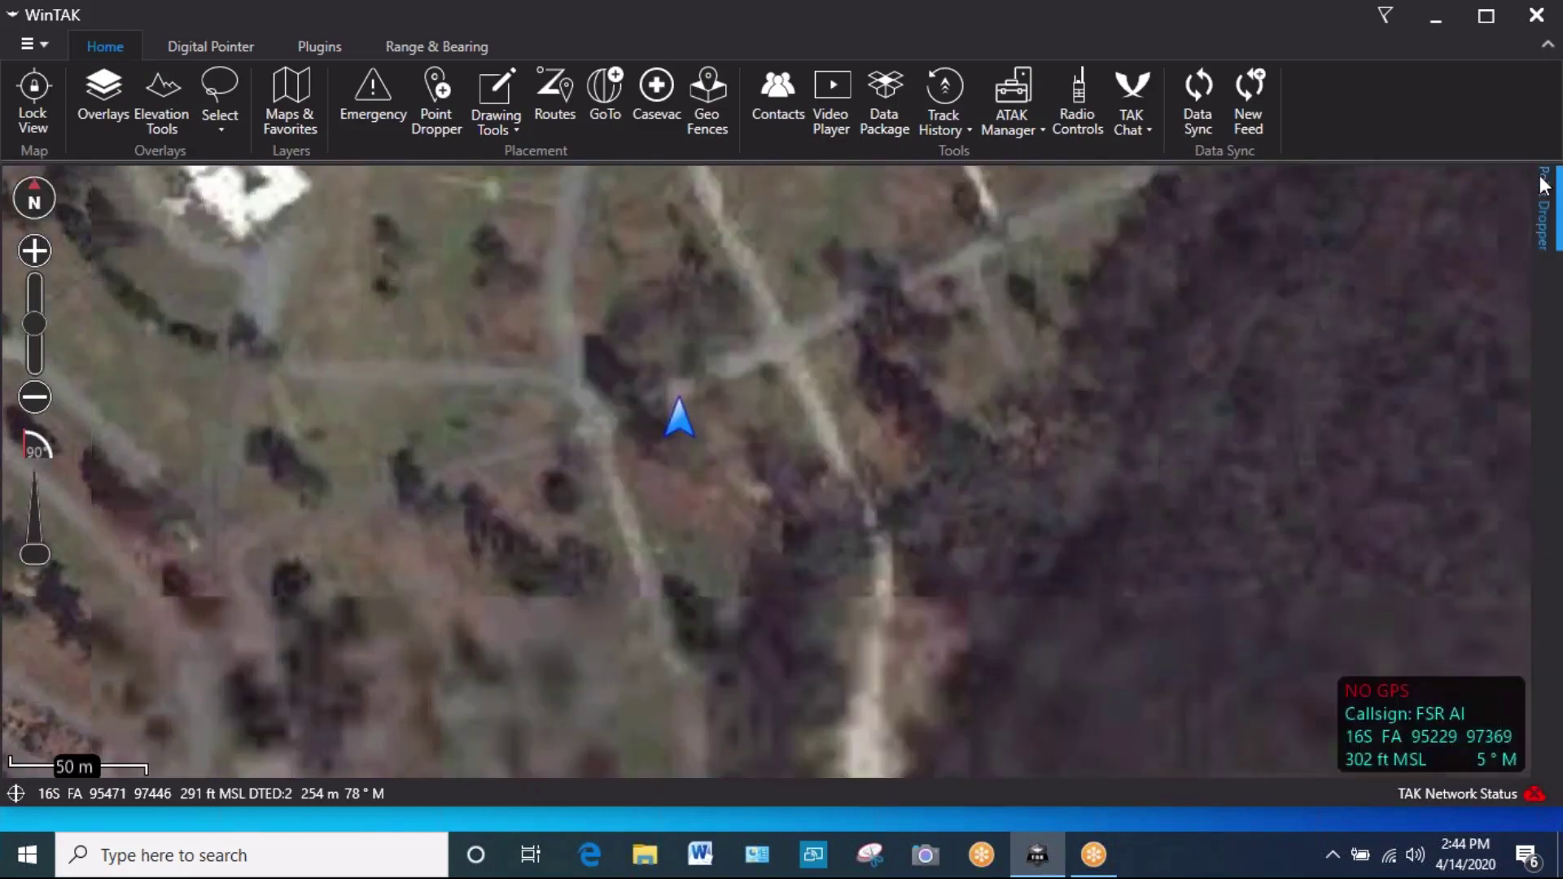
mouse_move(1540, 186)
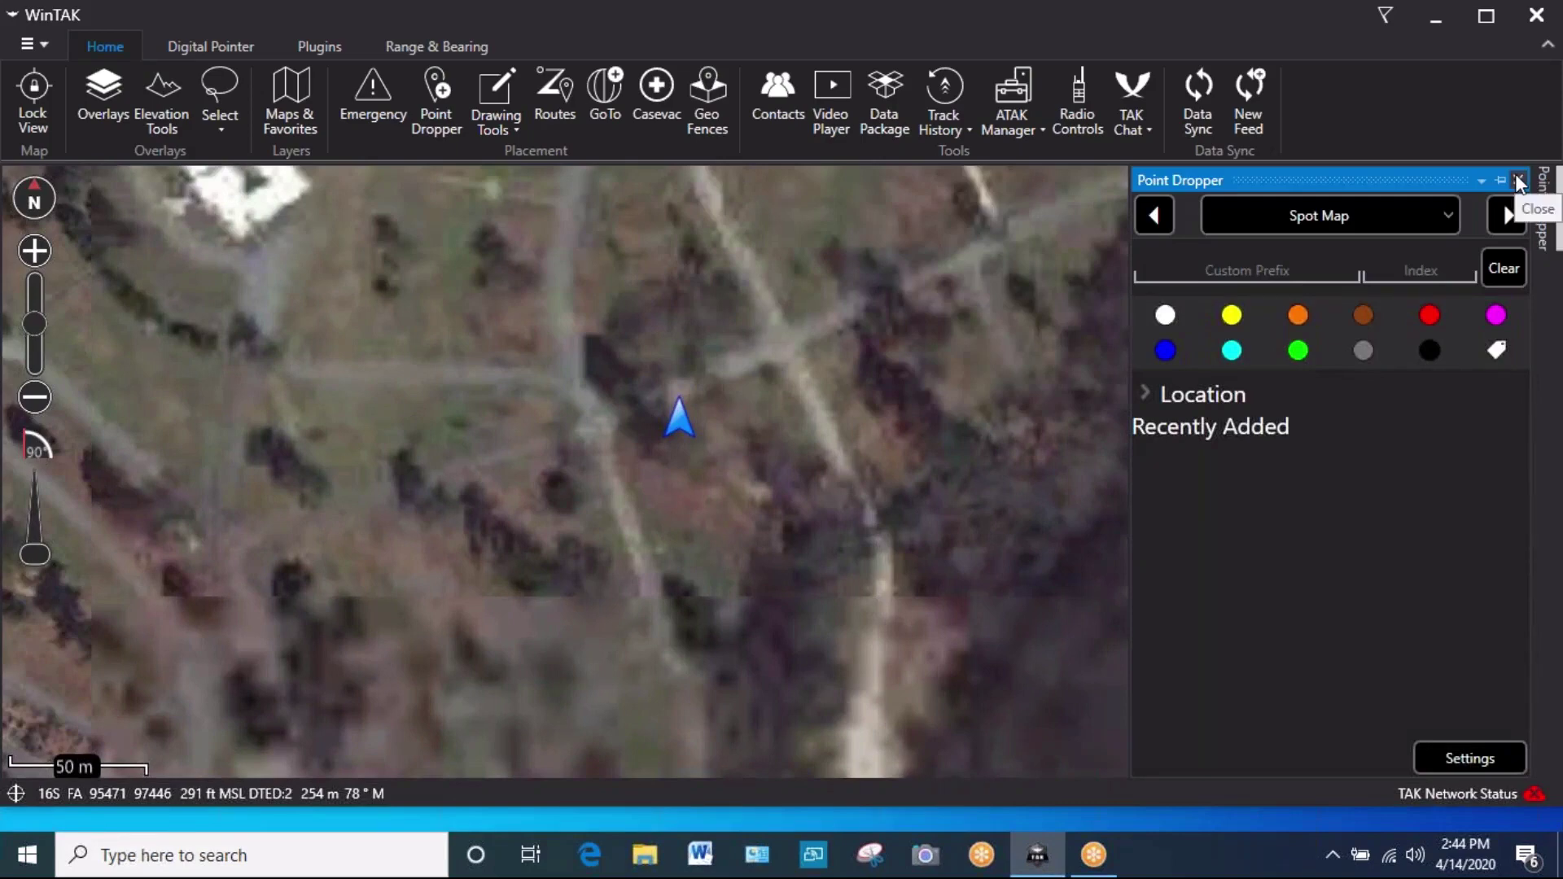
left_click(1517, 179)
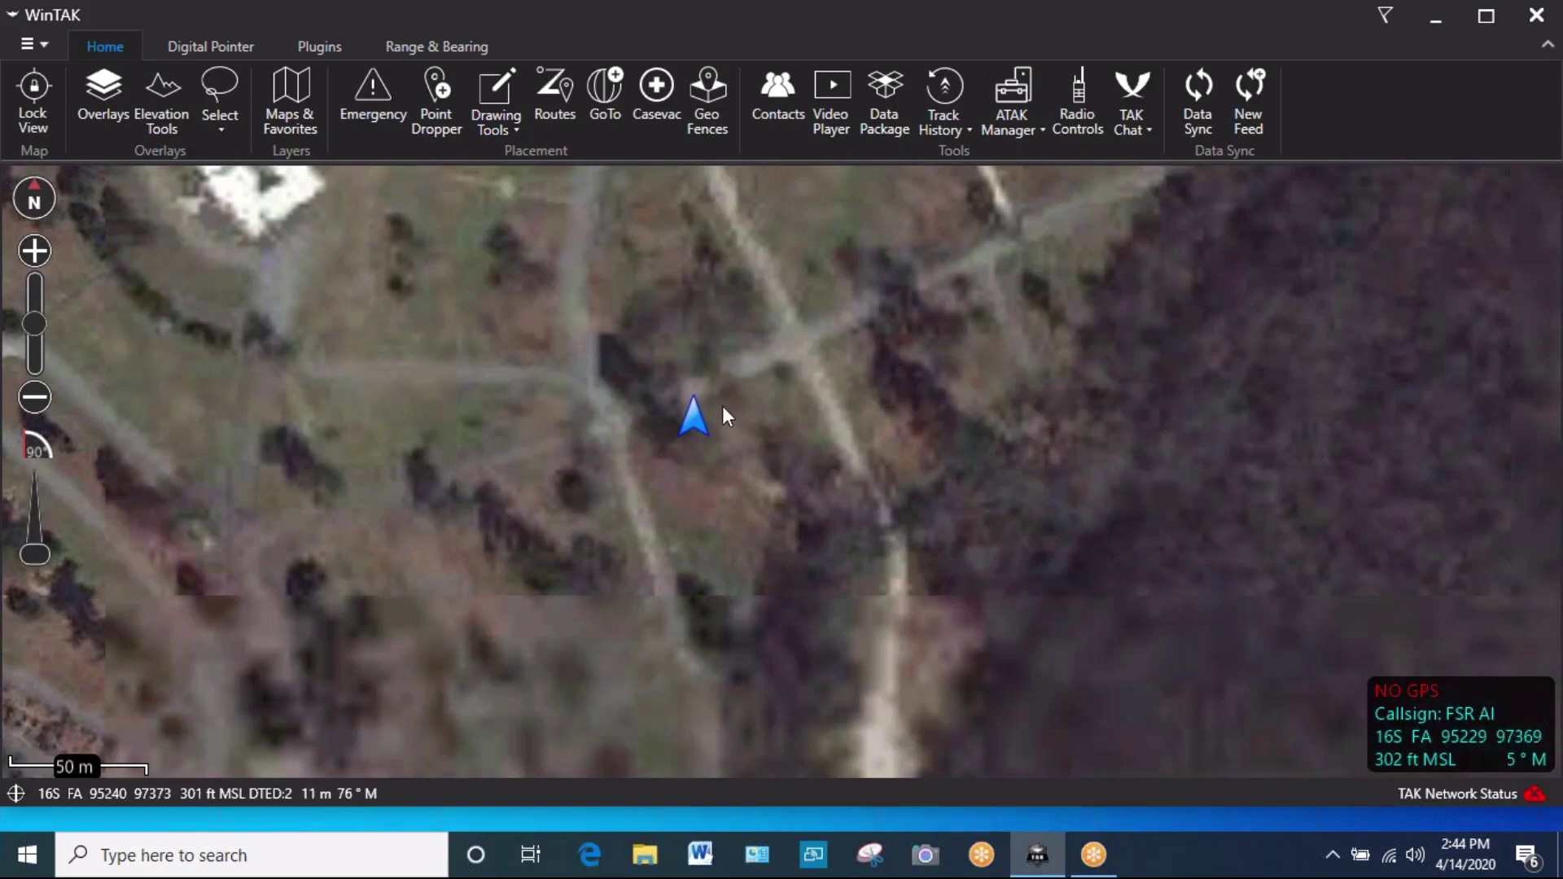
left_click(696, 425)
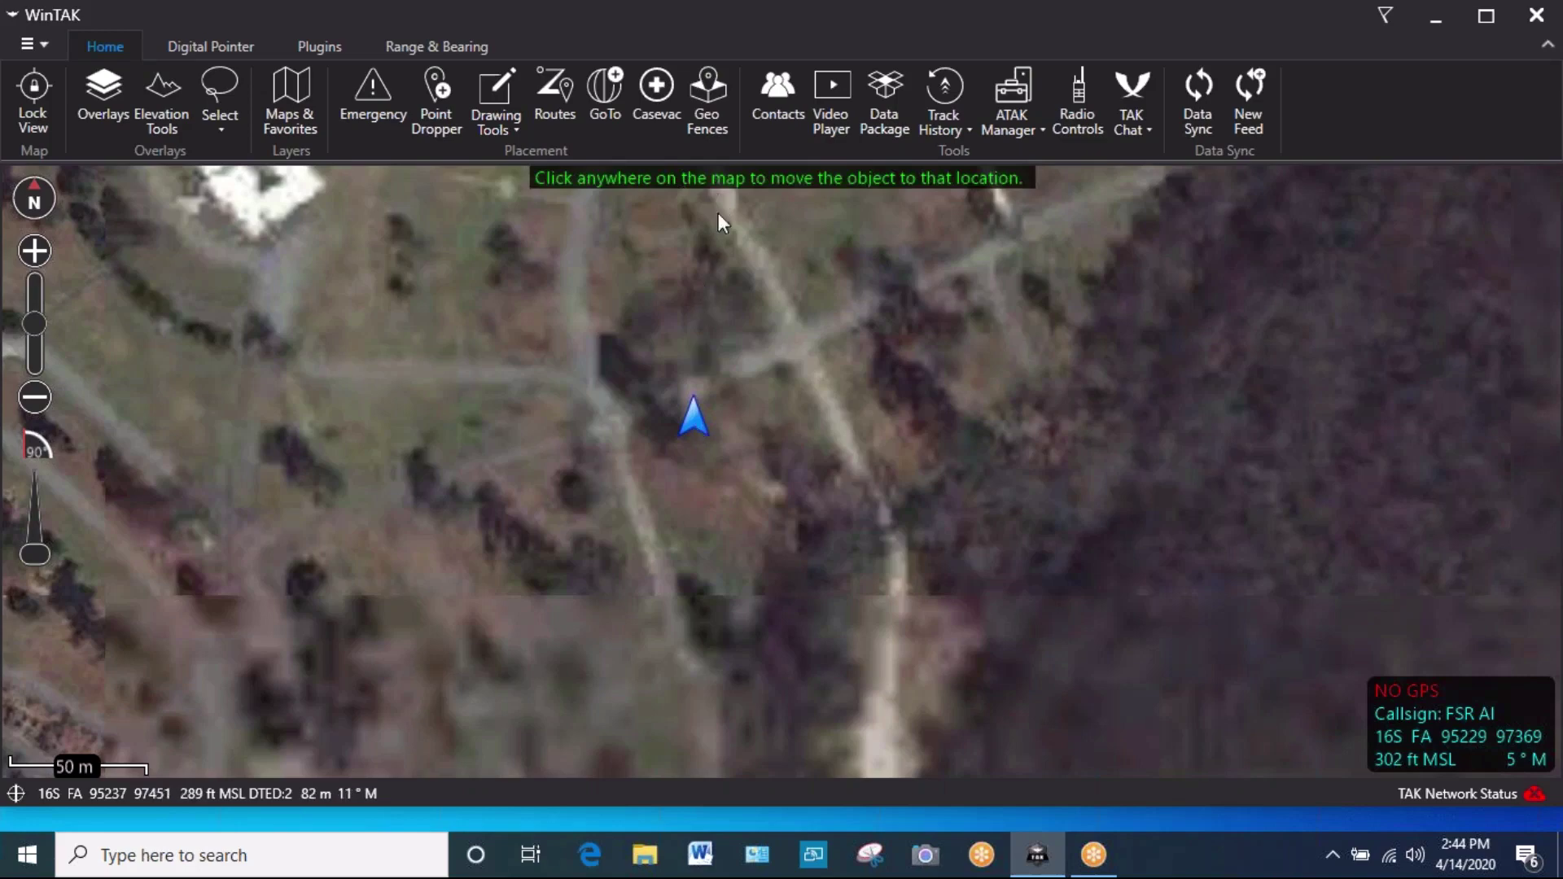
left_click(701, 434)
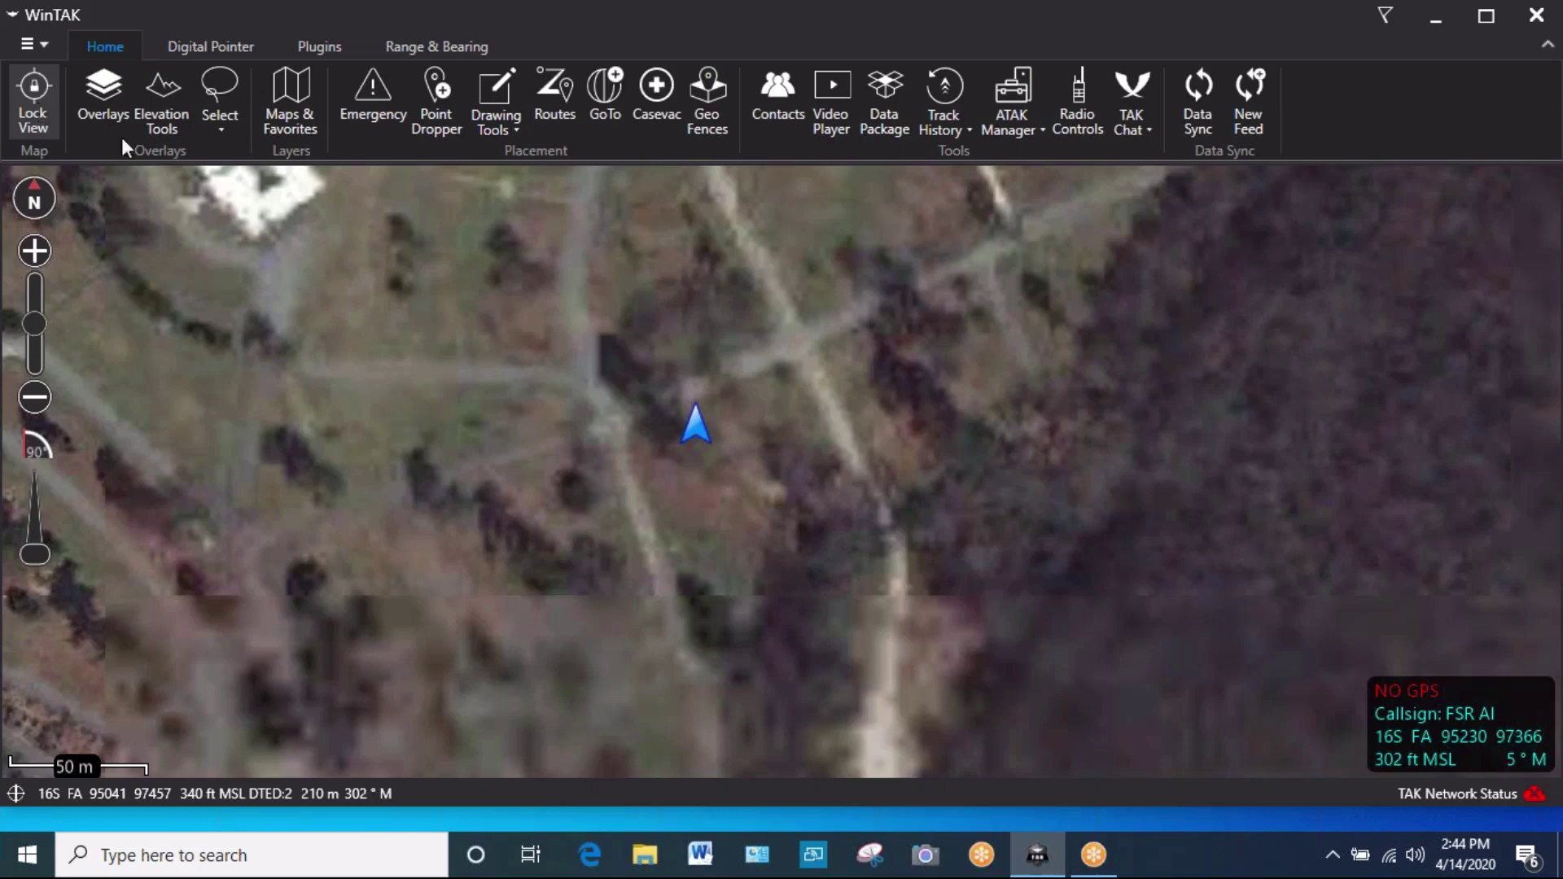
left_click_drag(633, 350, 70, 334)
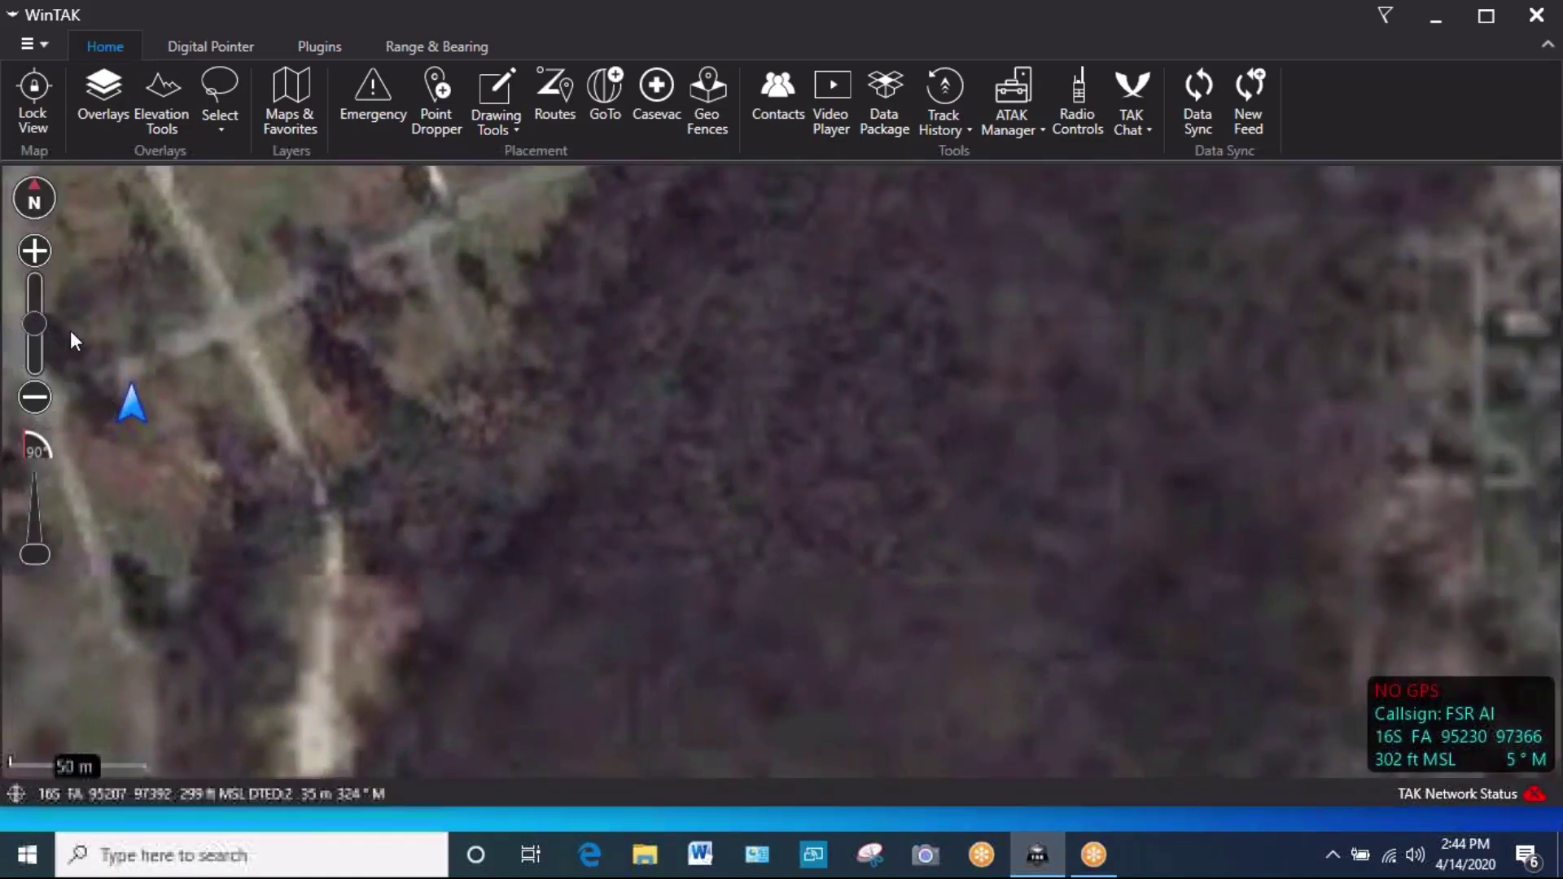
left_click(1440, 710)
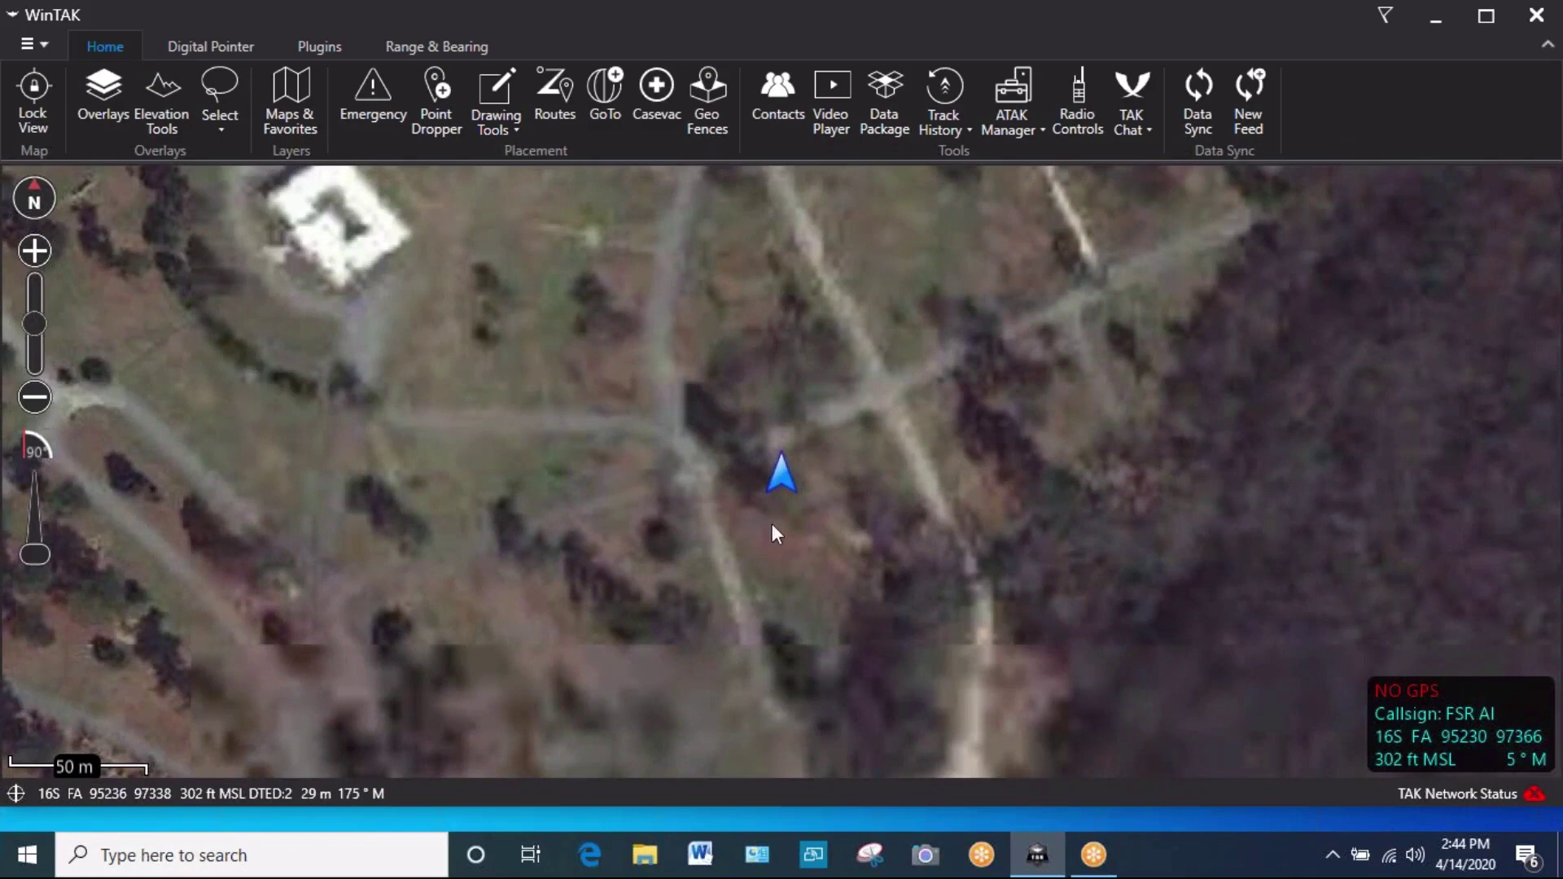
left_click(104, 96)
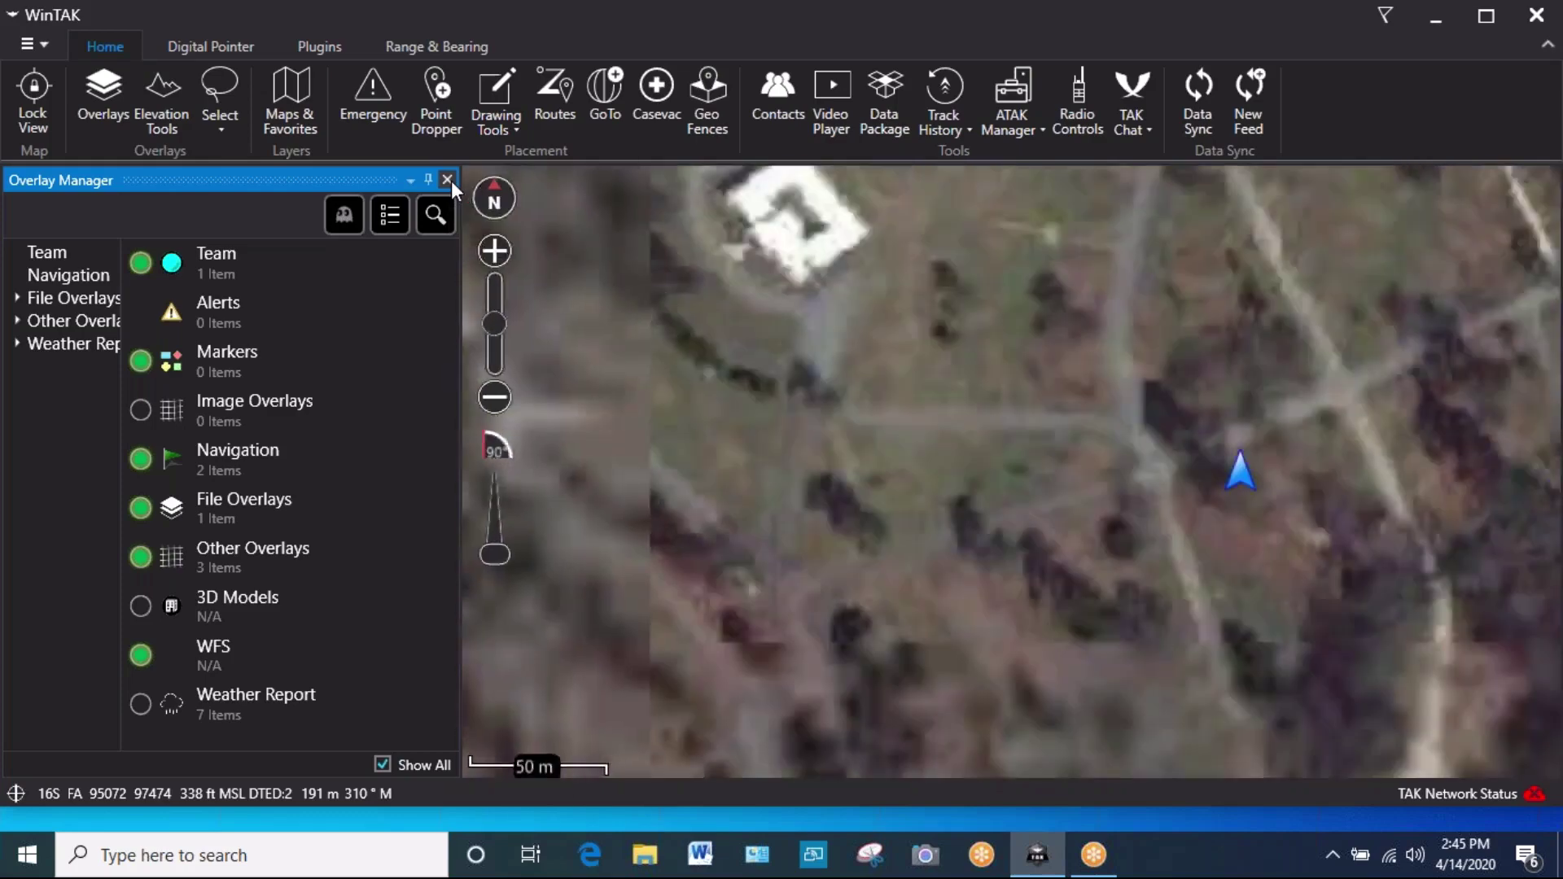
Close the Overlay Manager, leaving the full-width 50 m map on the own-position arrow
left_click(447, 180)
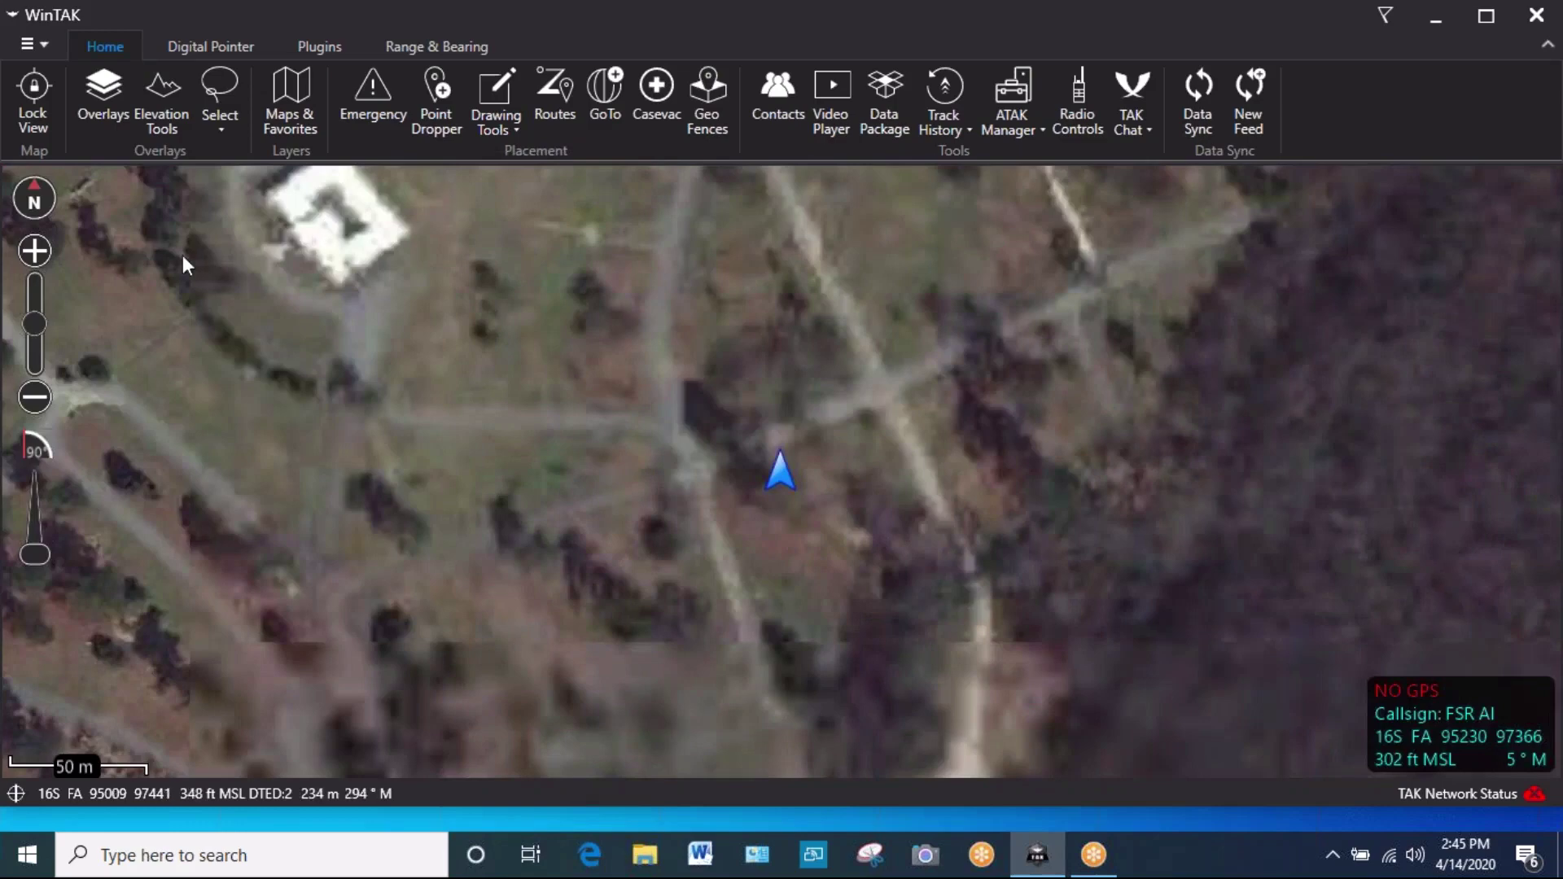
Open Elevation Tools, view its Viewshed and Contour settings, then close the panel
left_click(159, 96)
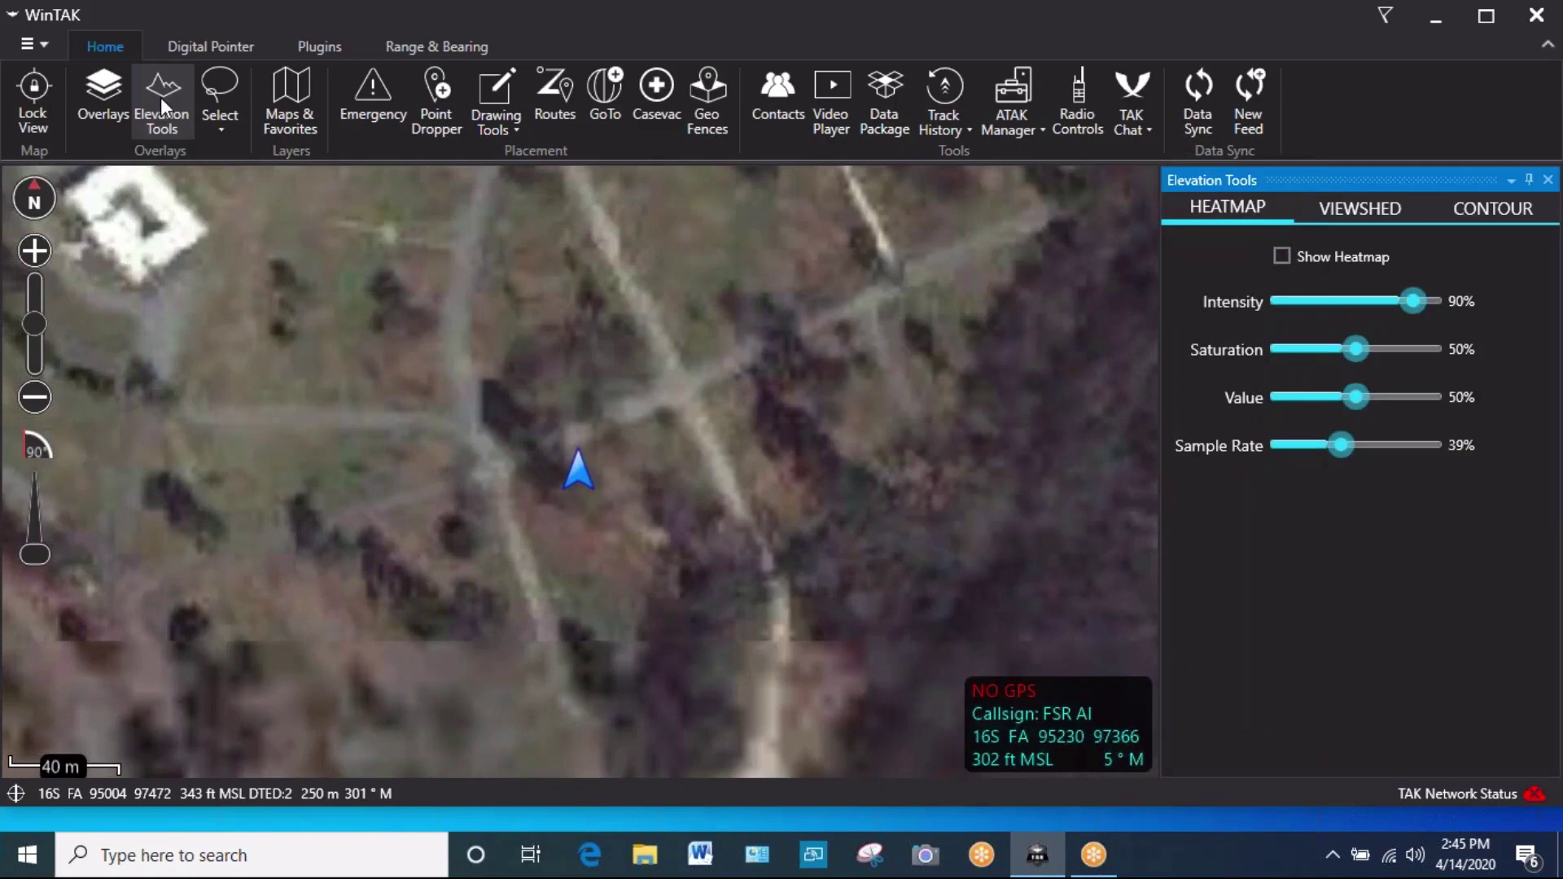
left_click(1372, 209)
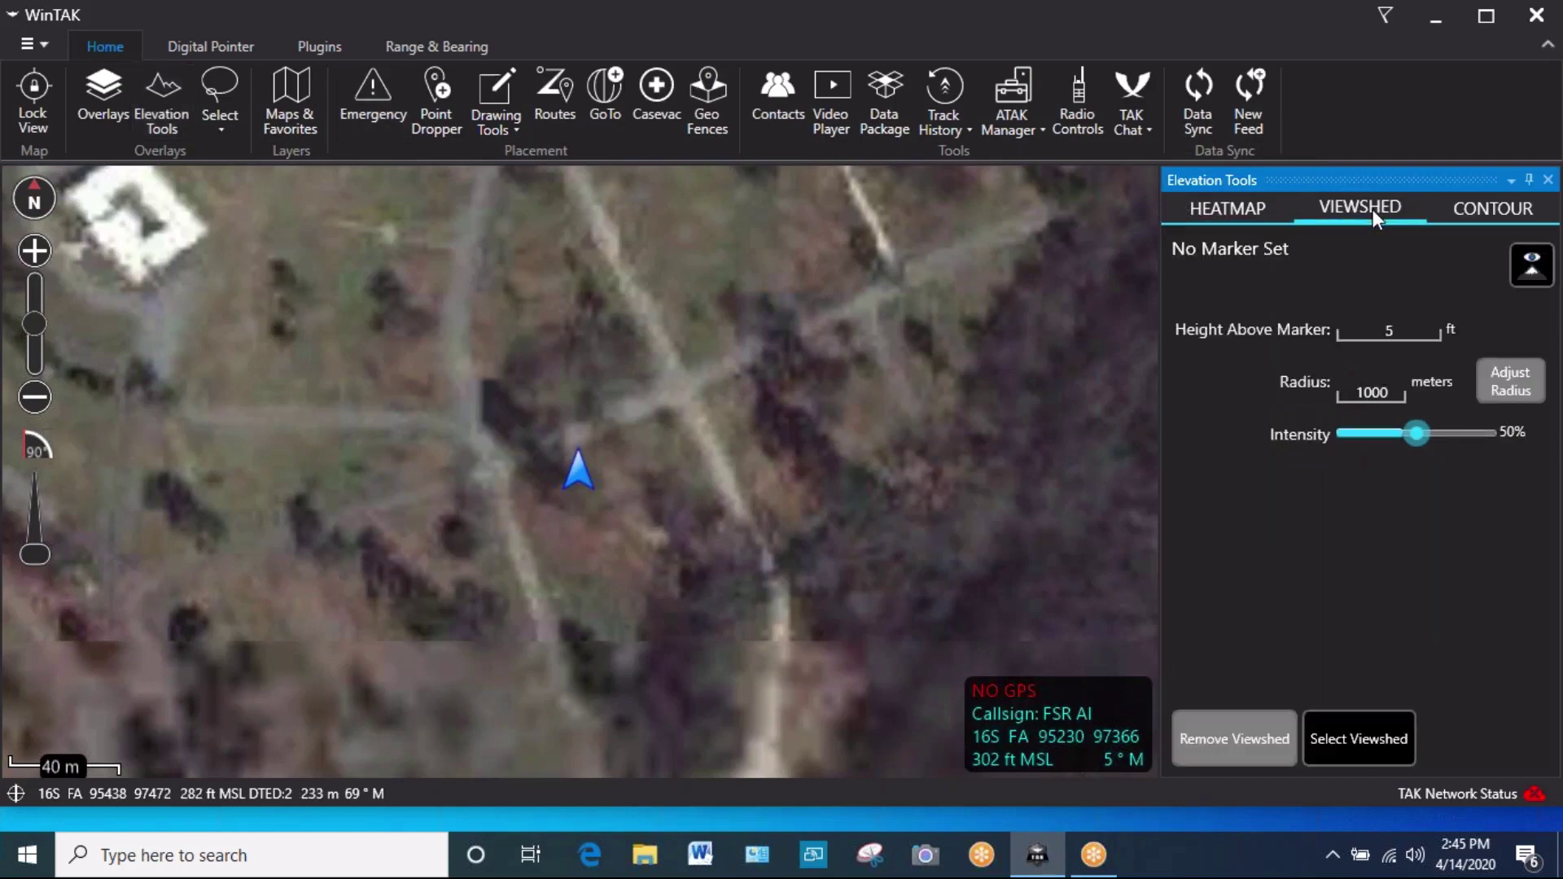
left_click(1480, 208)
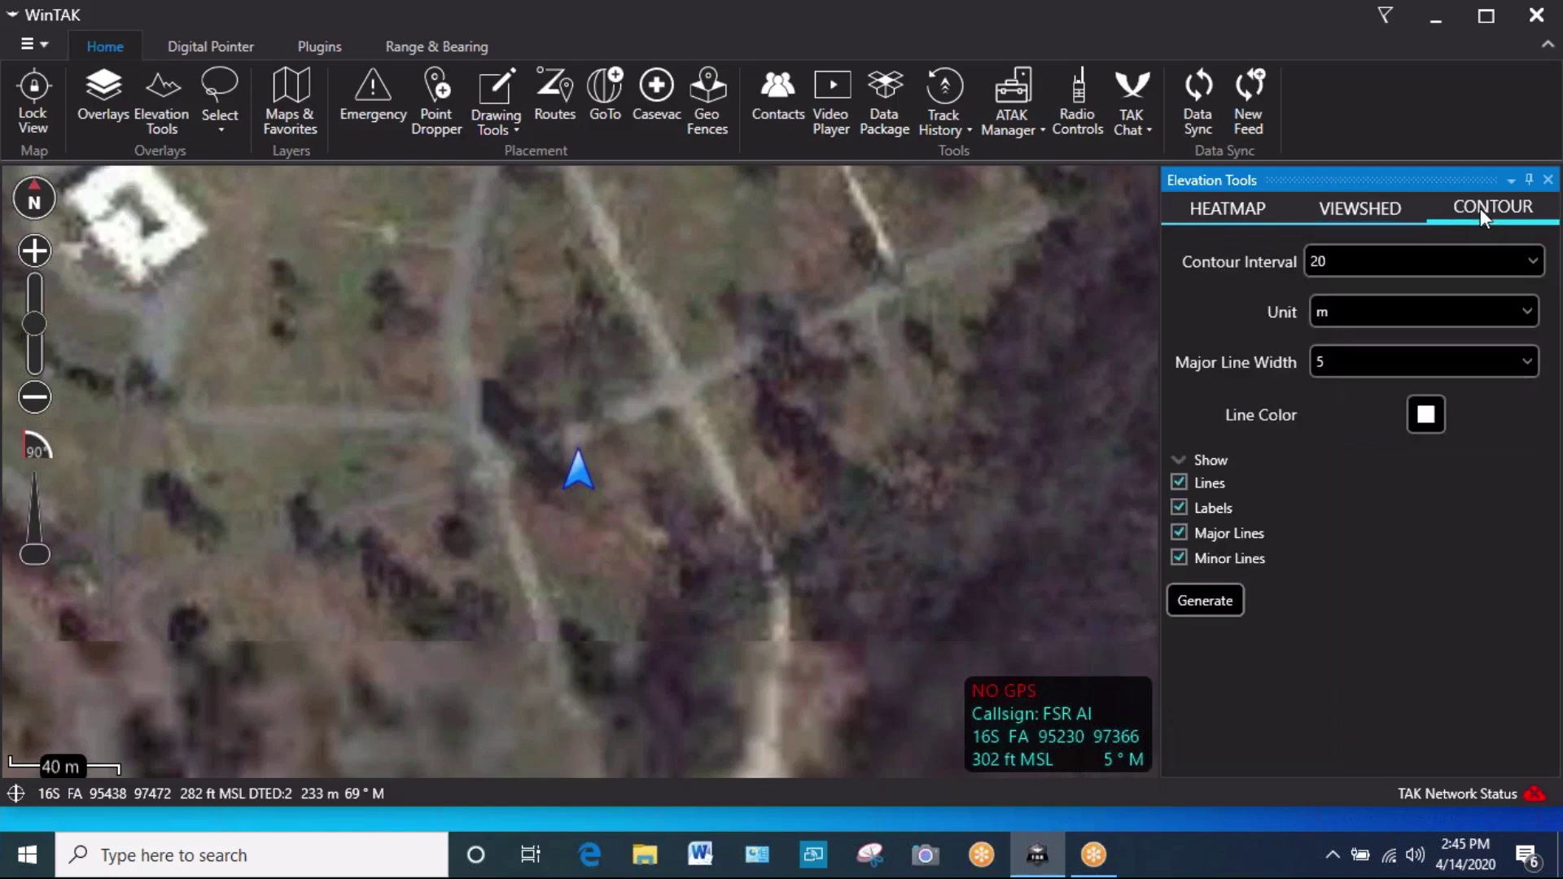
left_click(1548, 180)
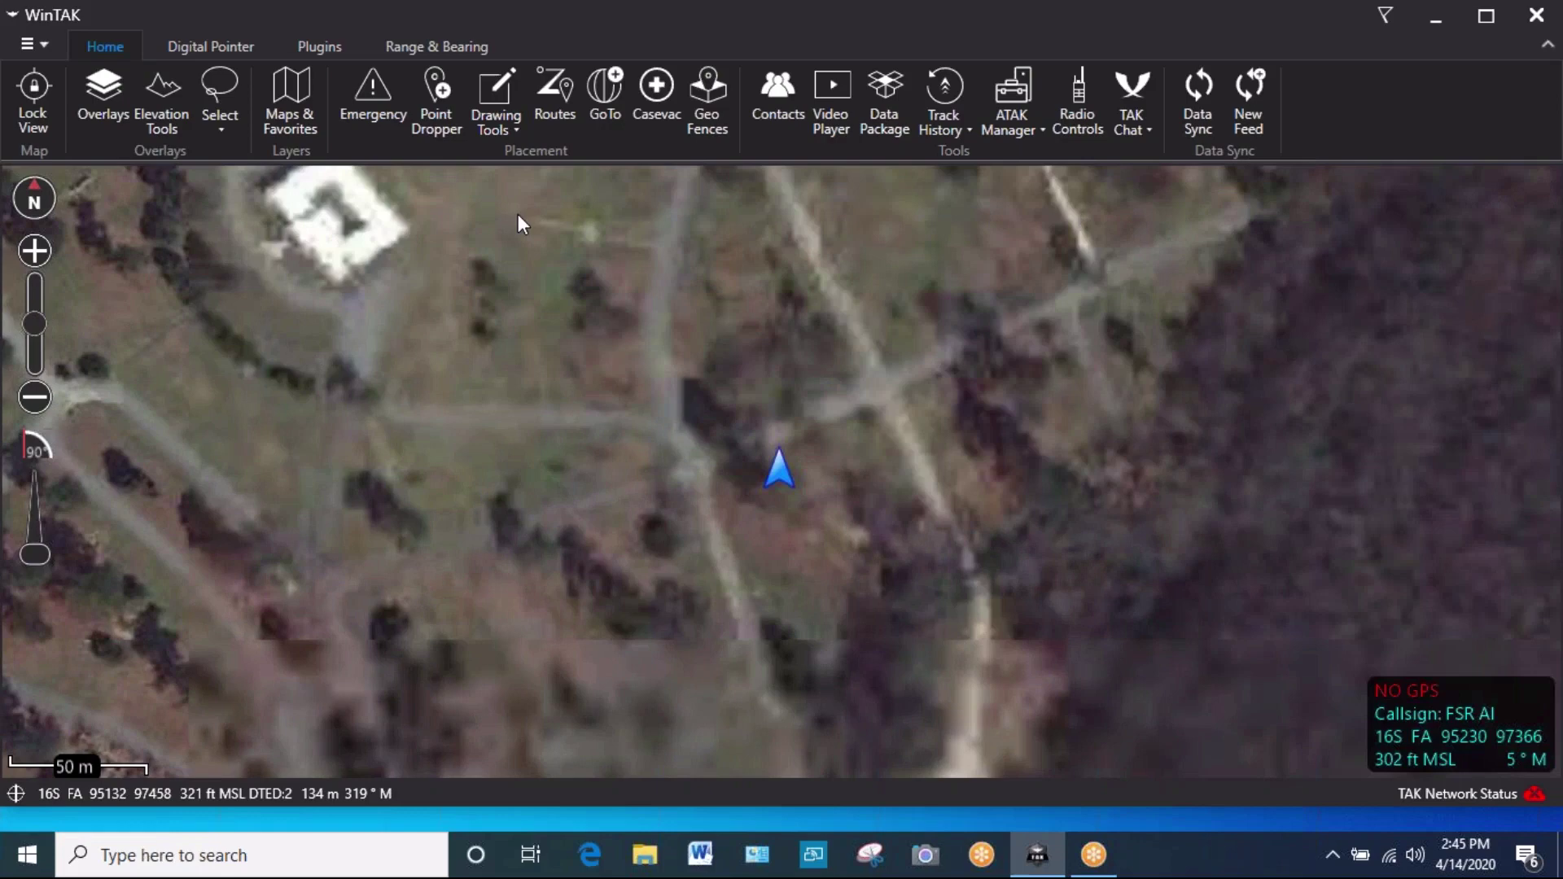
Show the EllipseSelect/RectangleSelect choices, then switch Maps & Favorites to Local and back to Online
left_click(222, 132)
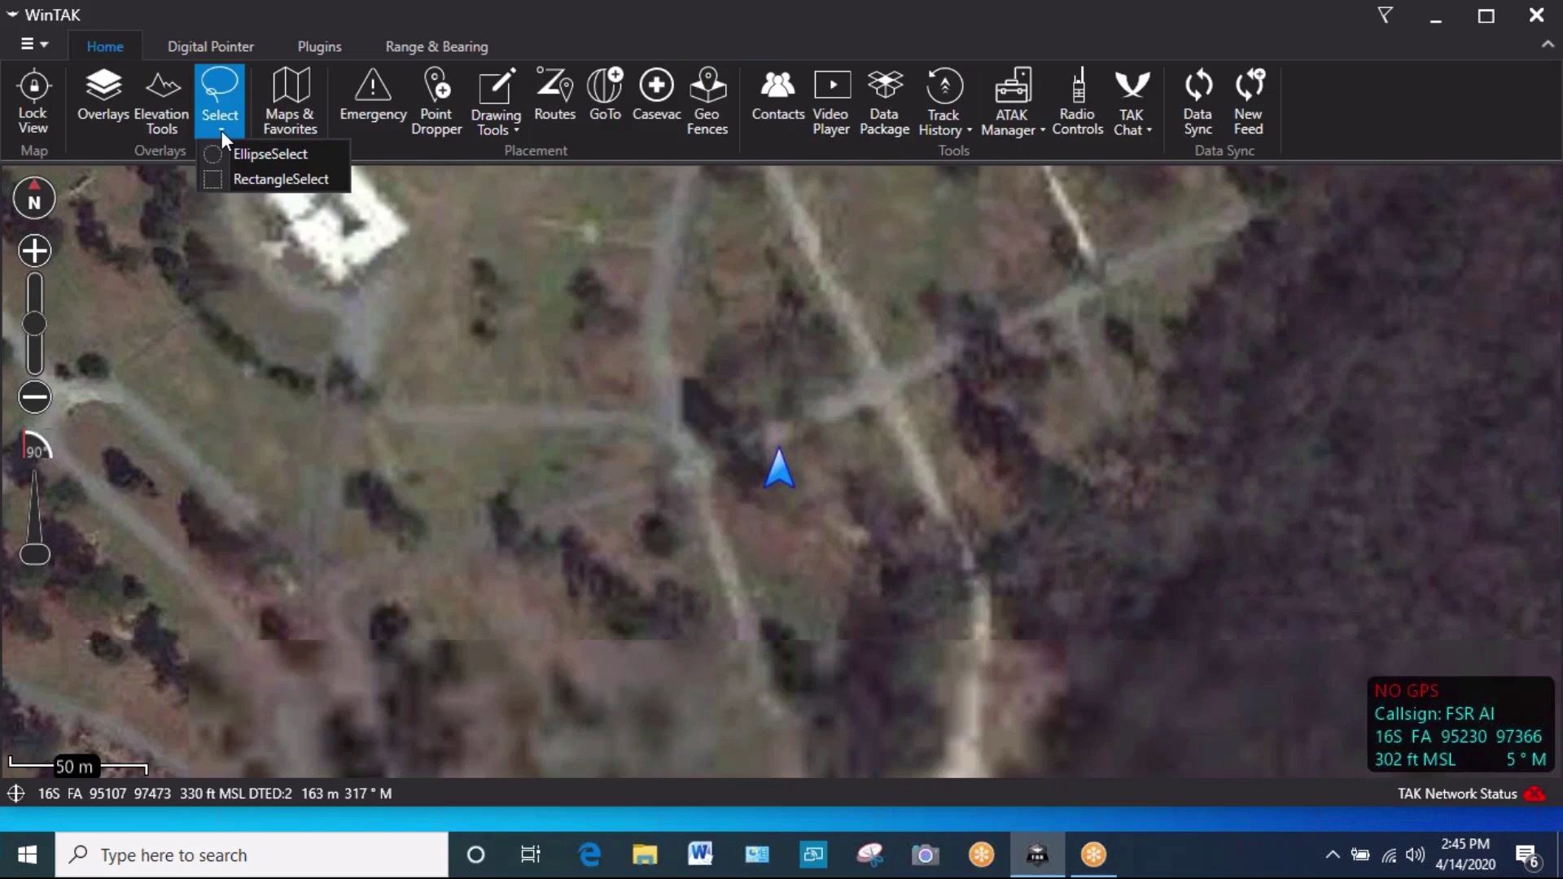
left_click(290, 89)
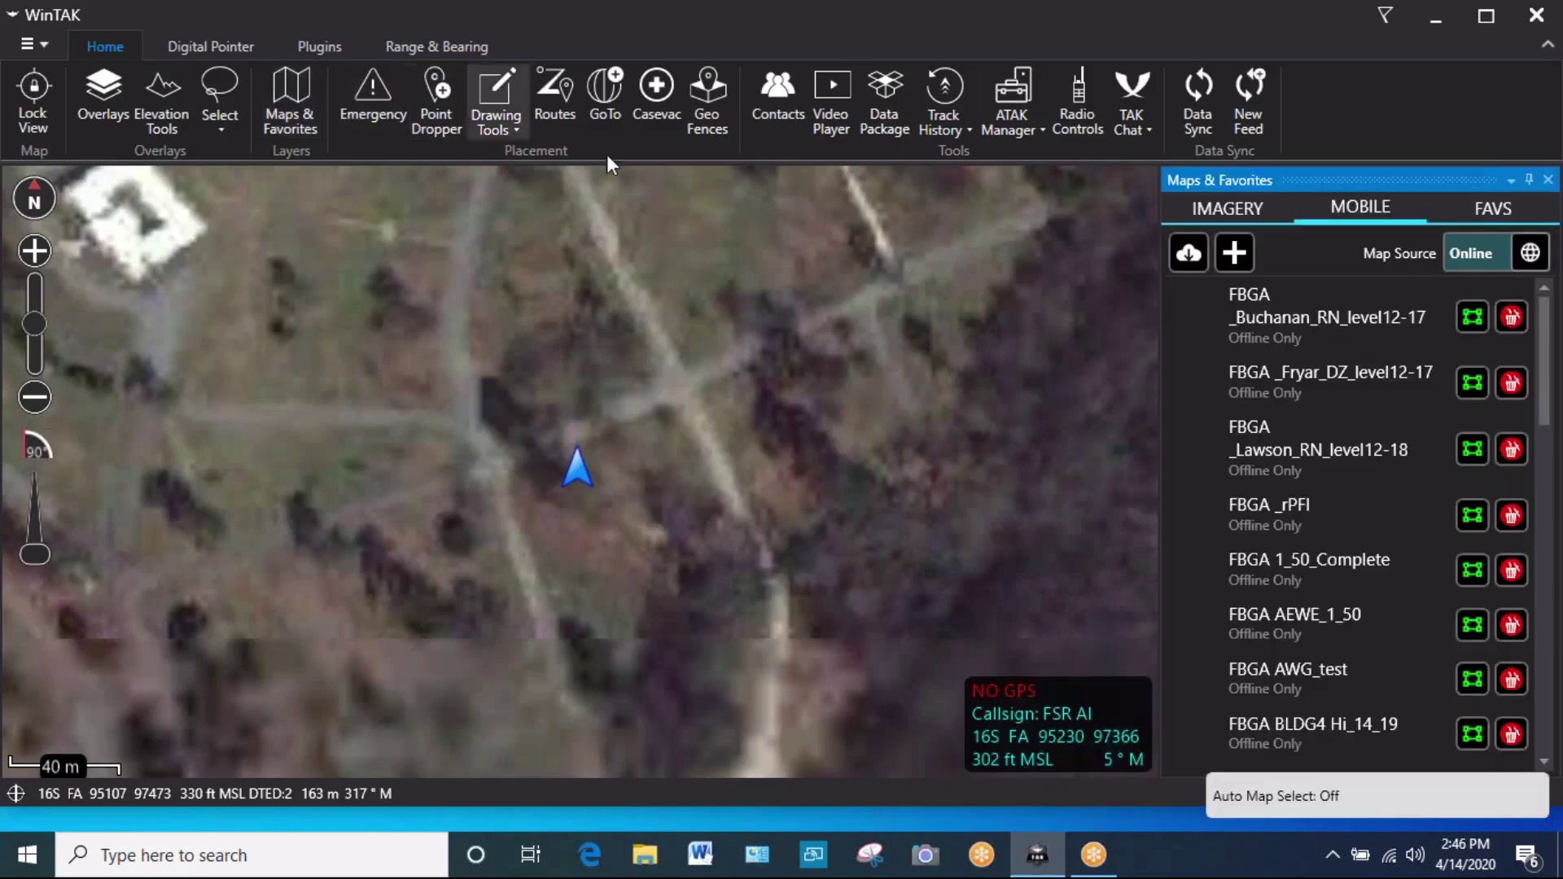
left_click(1532, 253)
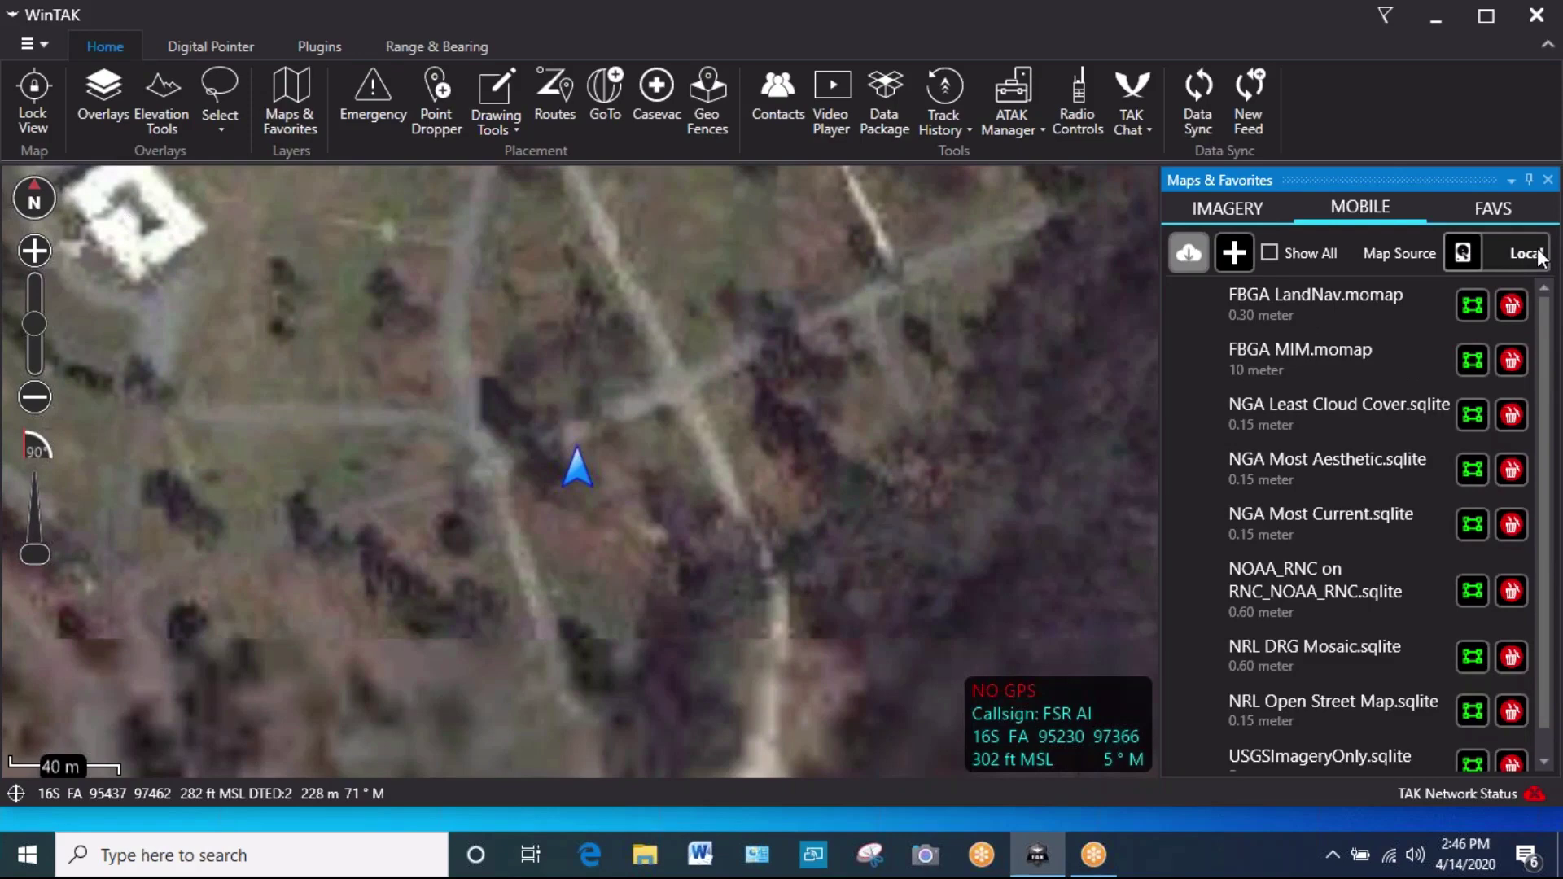
left_click(1539, 254)
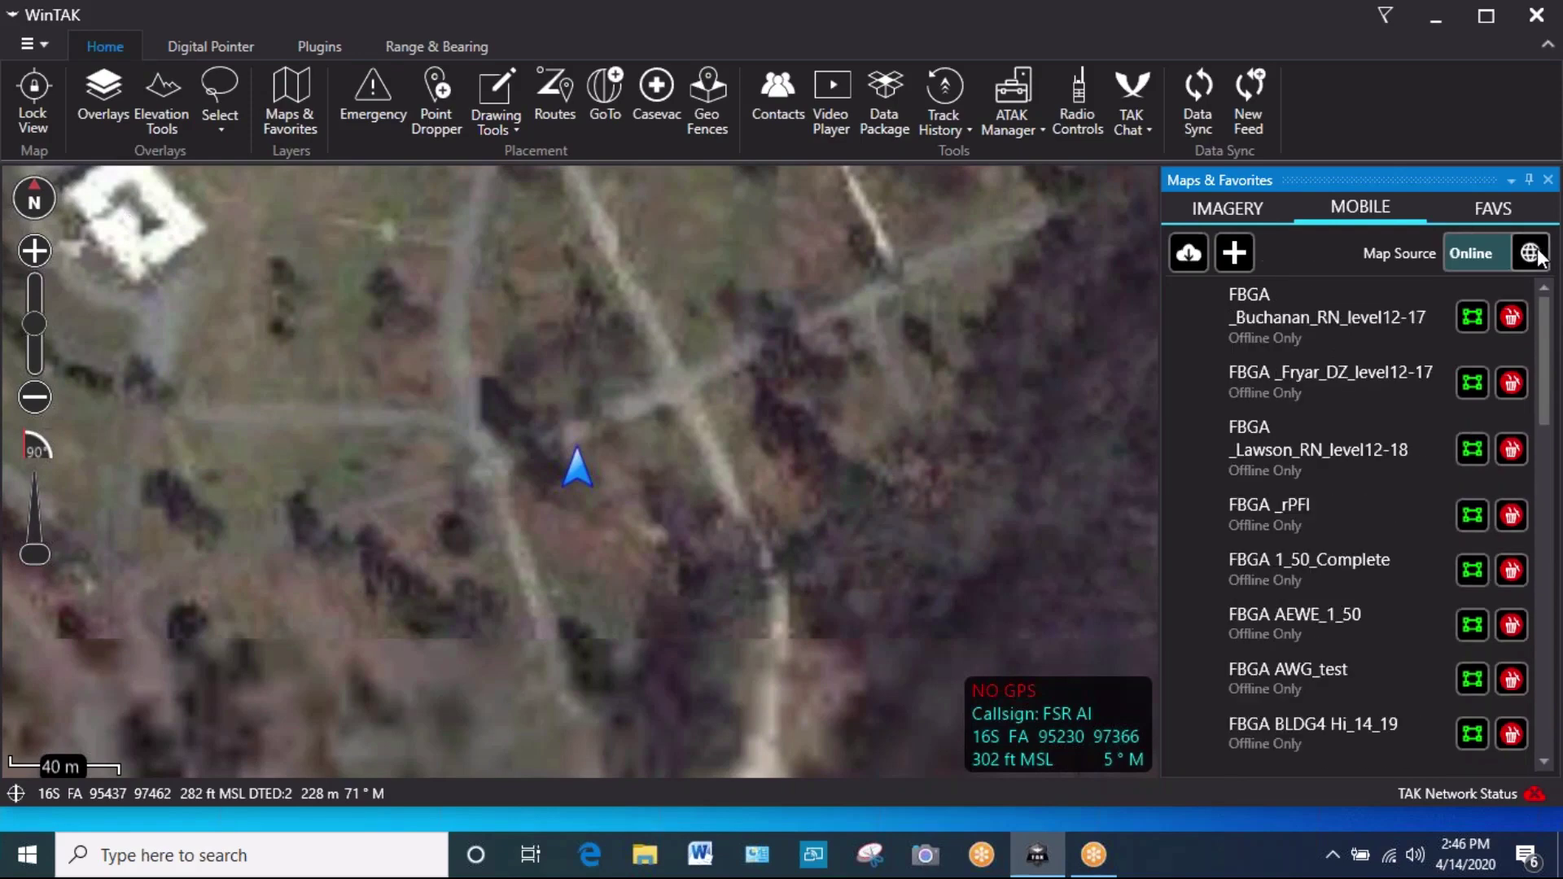
left_click(1548, 179)
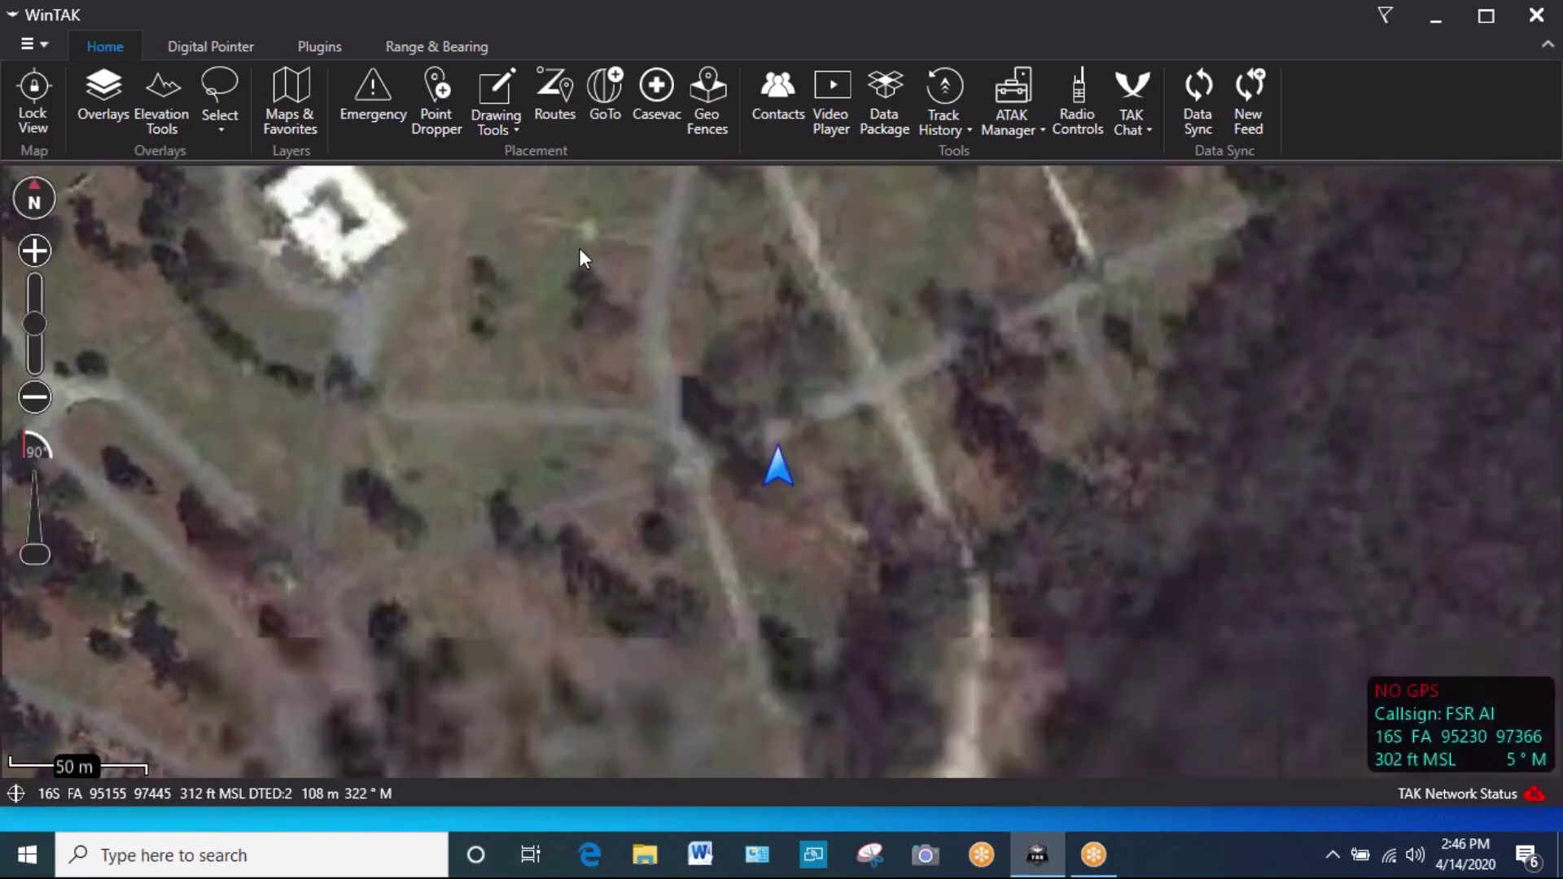
Open My Emergency Beacons, view the emergency types keeping Alert, then close the panel
left_click(380, 95)
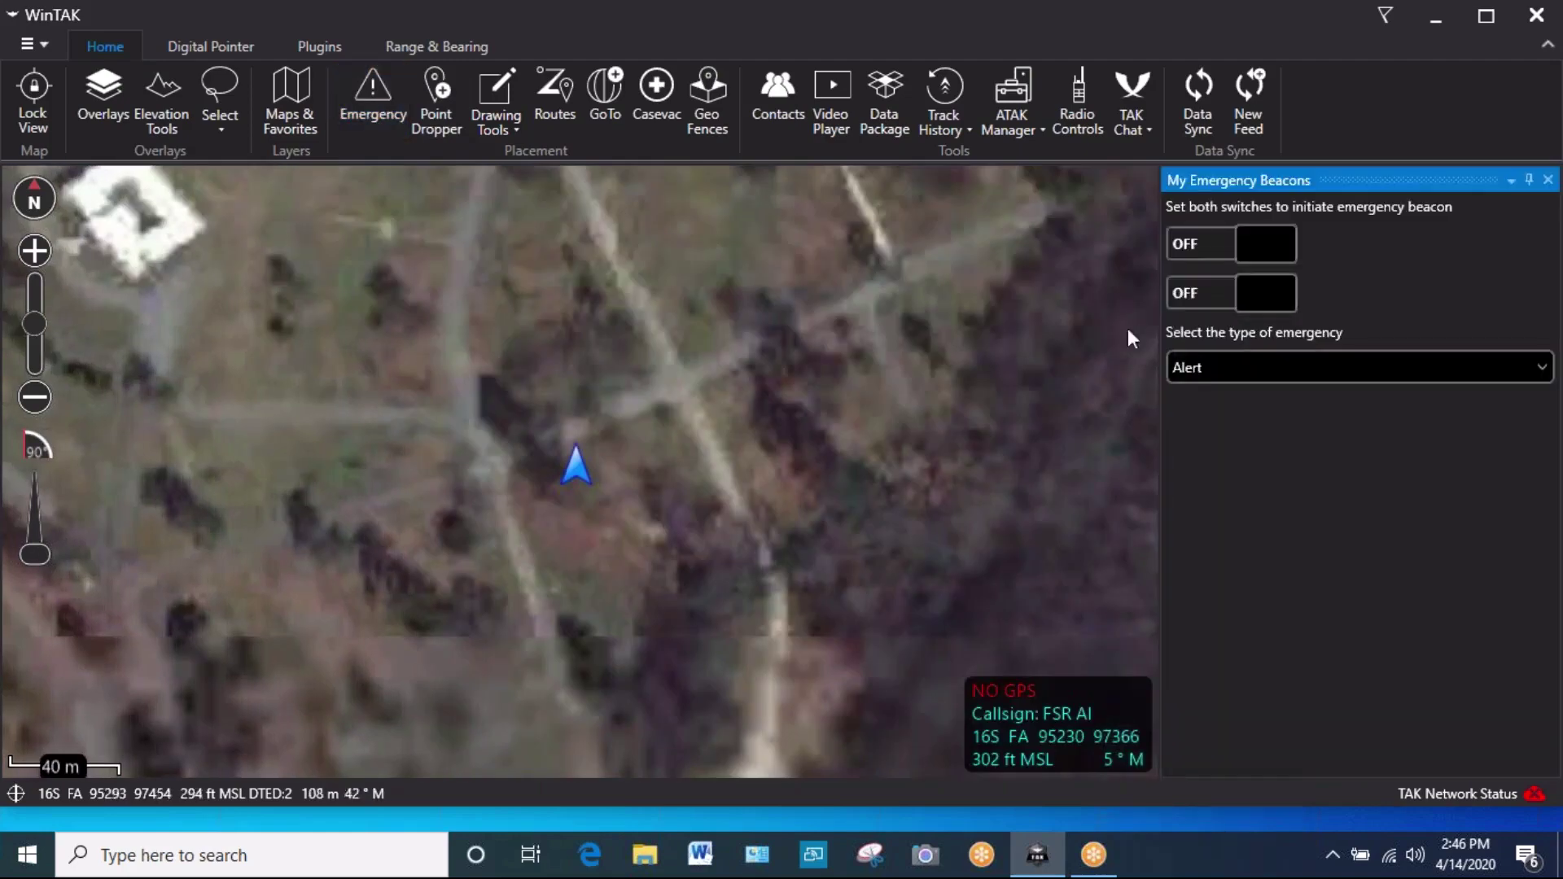
left_click(1543, 367)
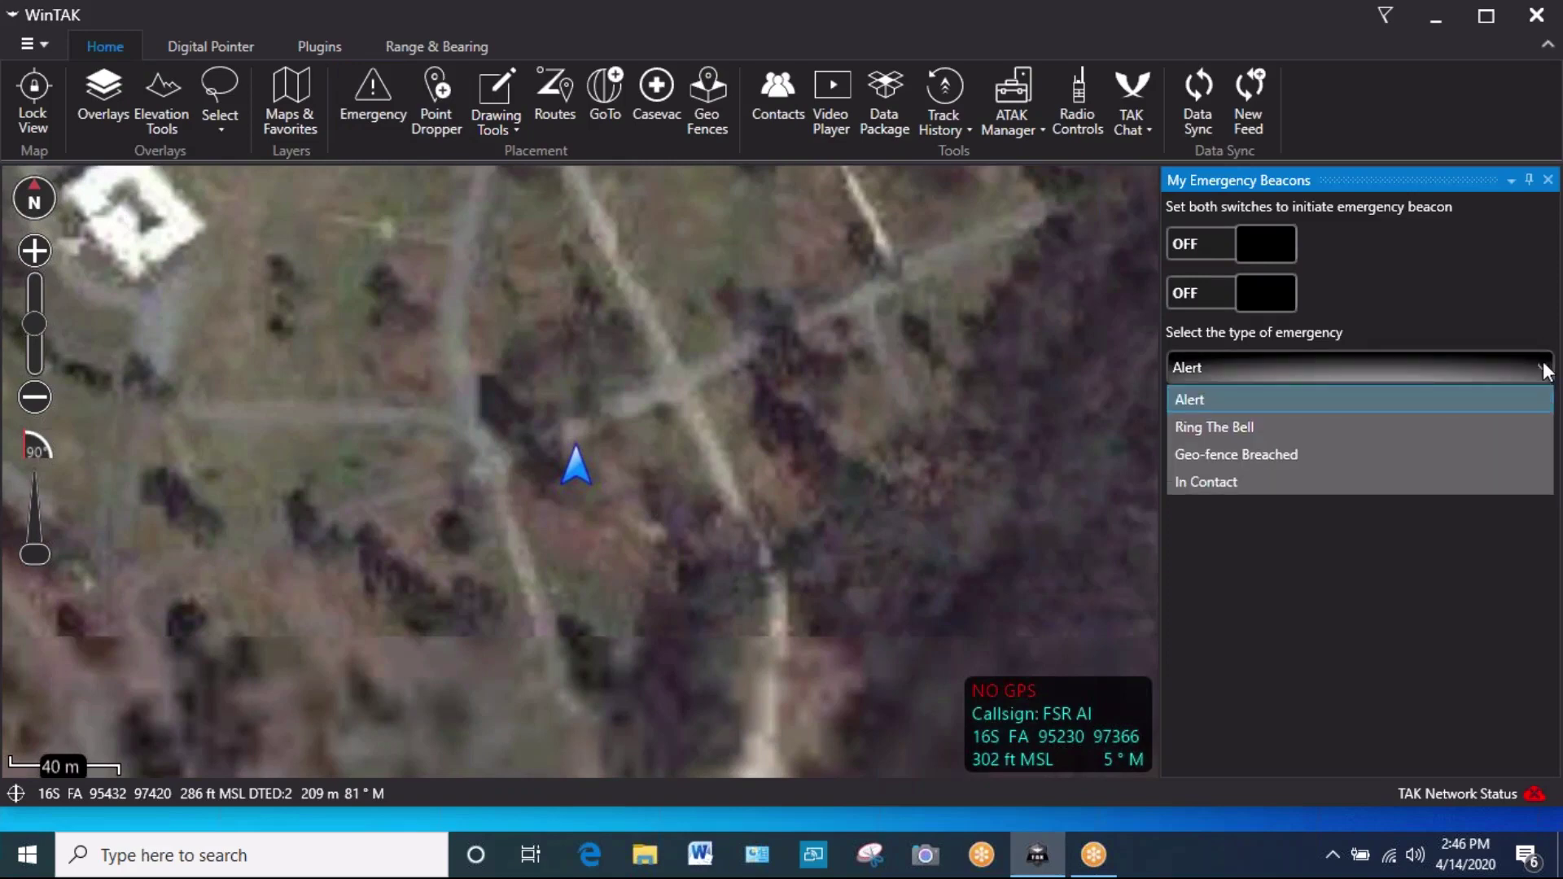
left_click(1549, 185)
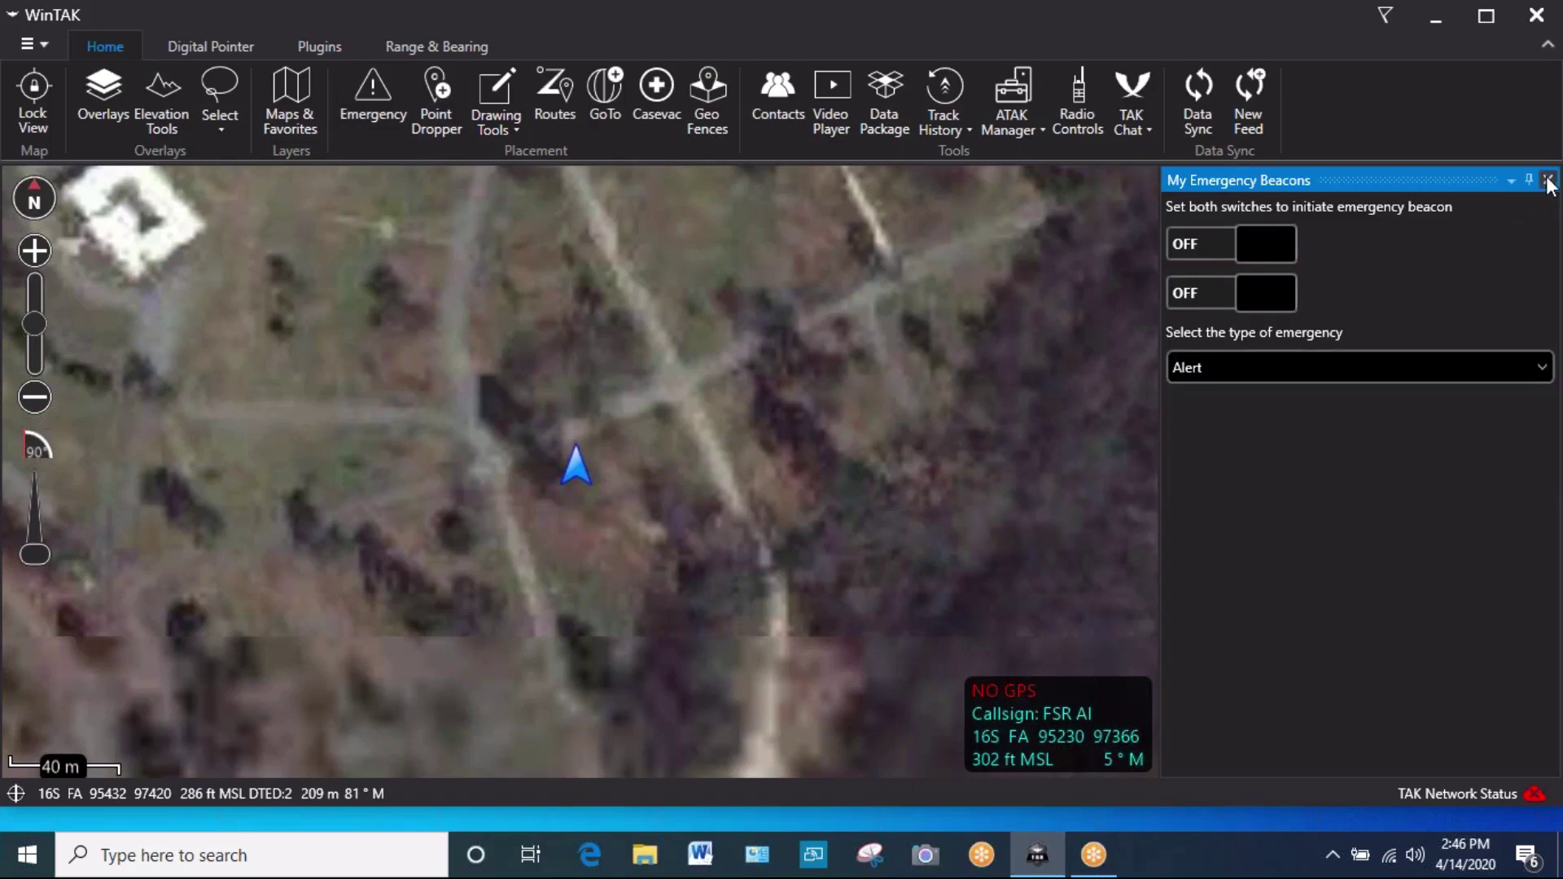
left_click(1547, 180)
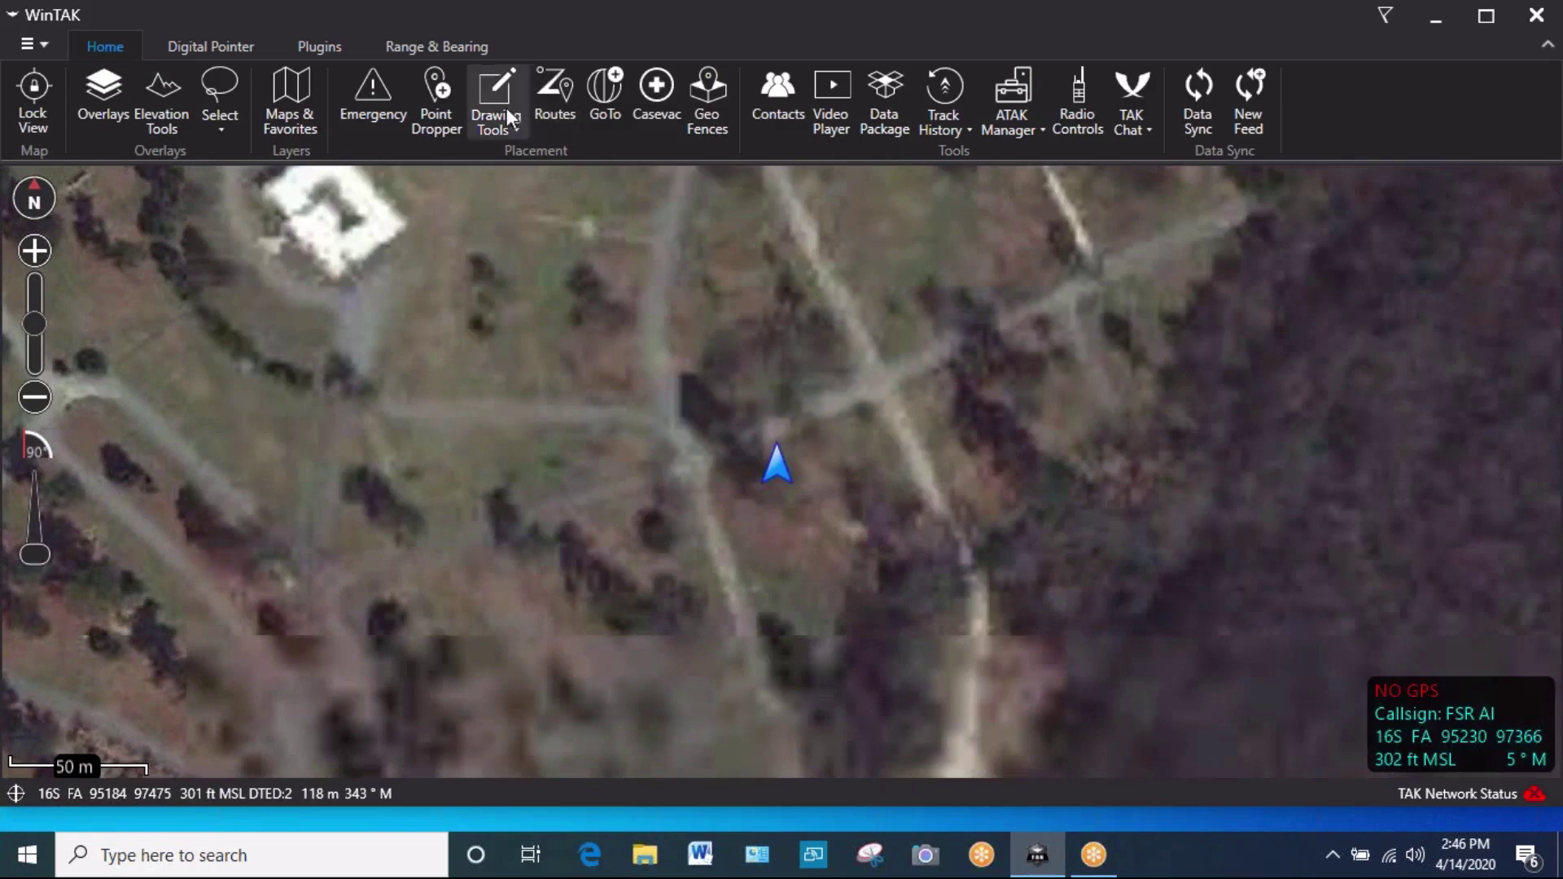
left_click(431, 94)
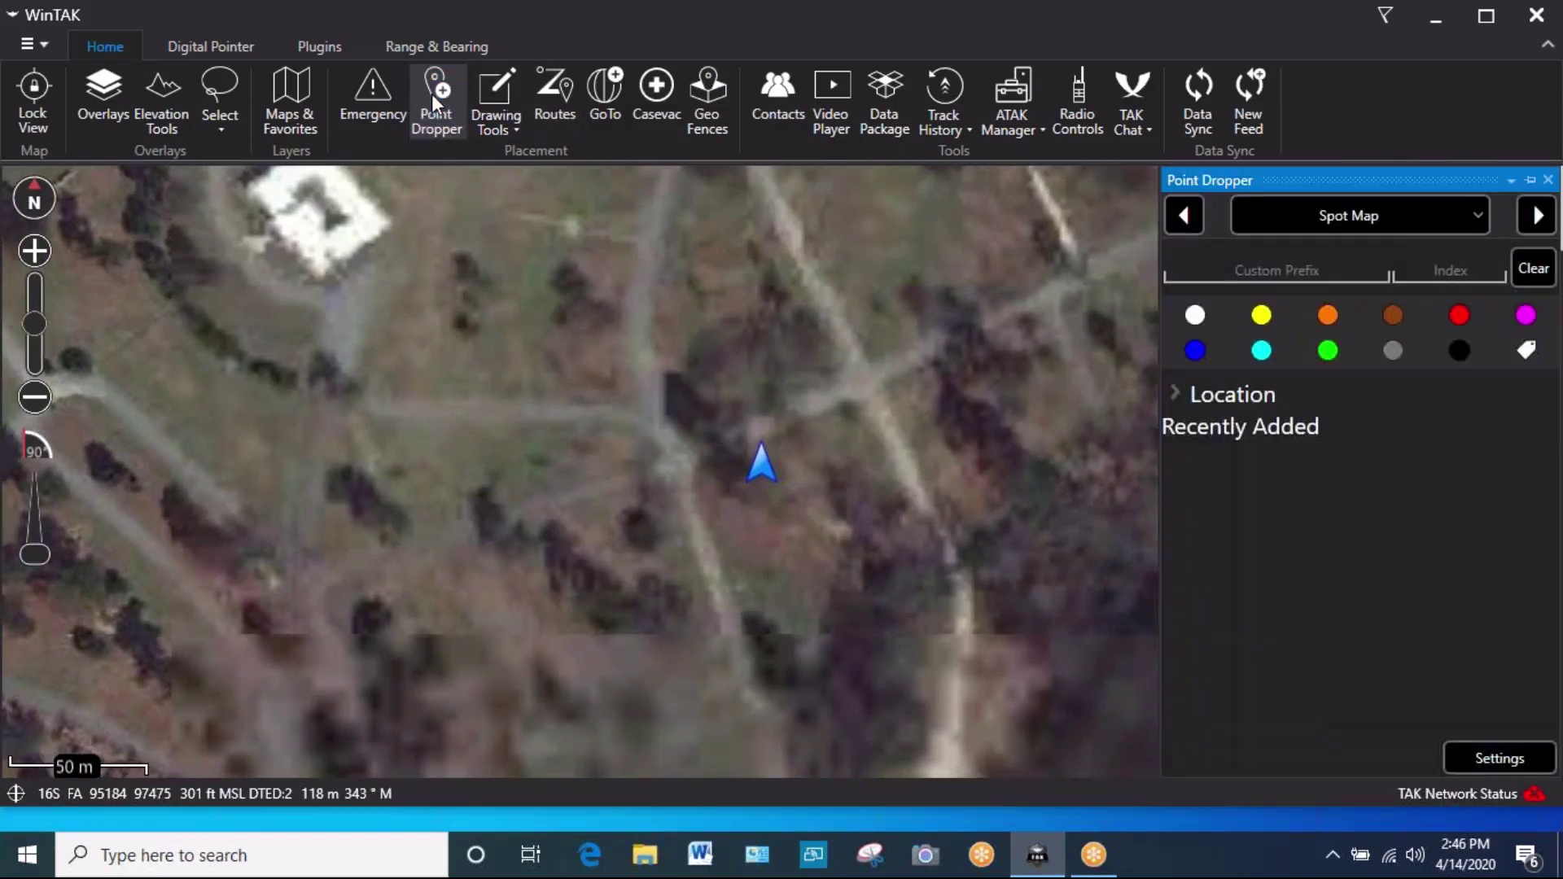
left_click(1478, 218)
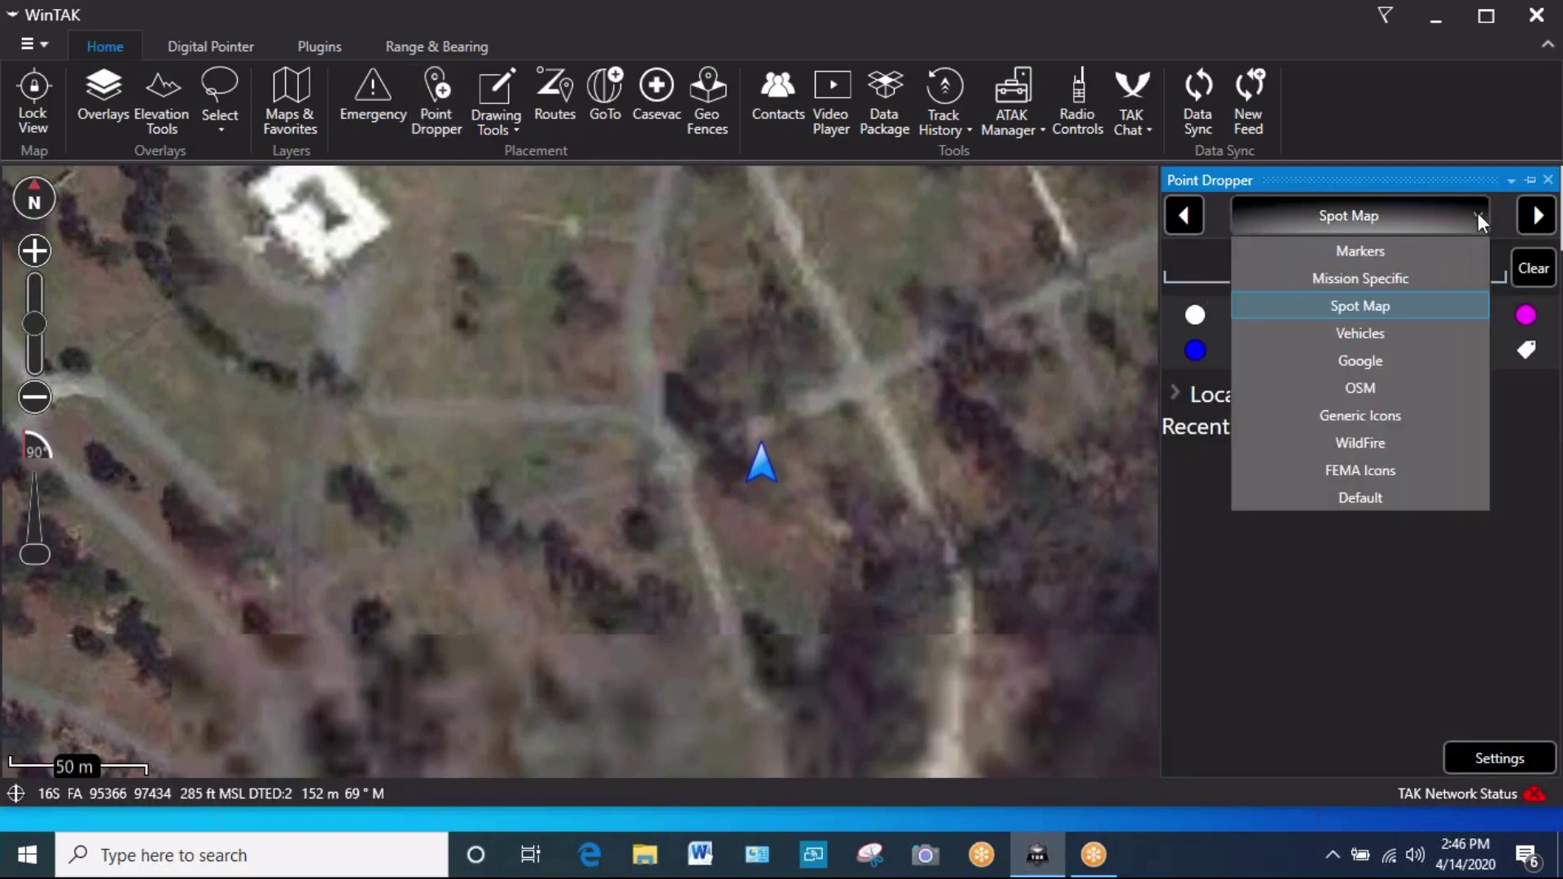
left_click(1477, 215)
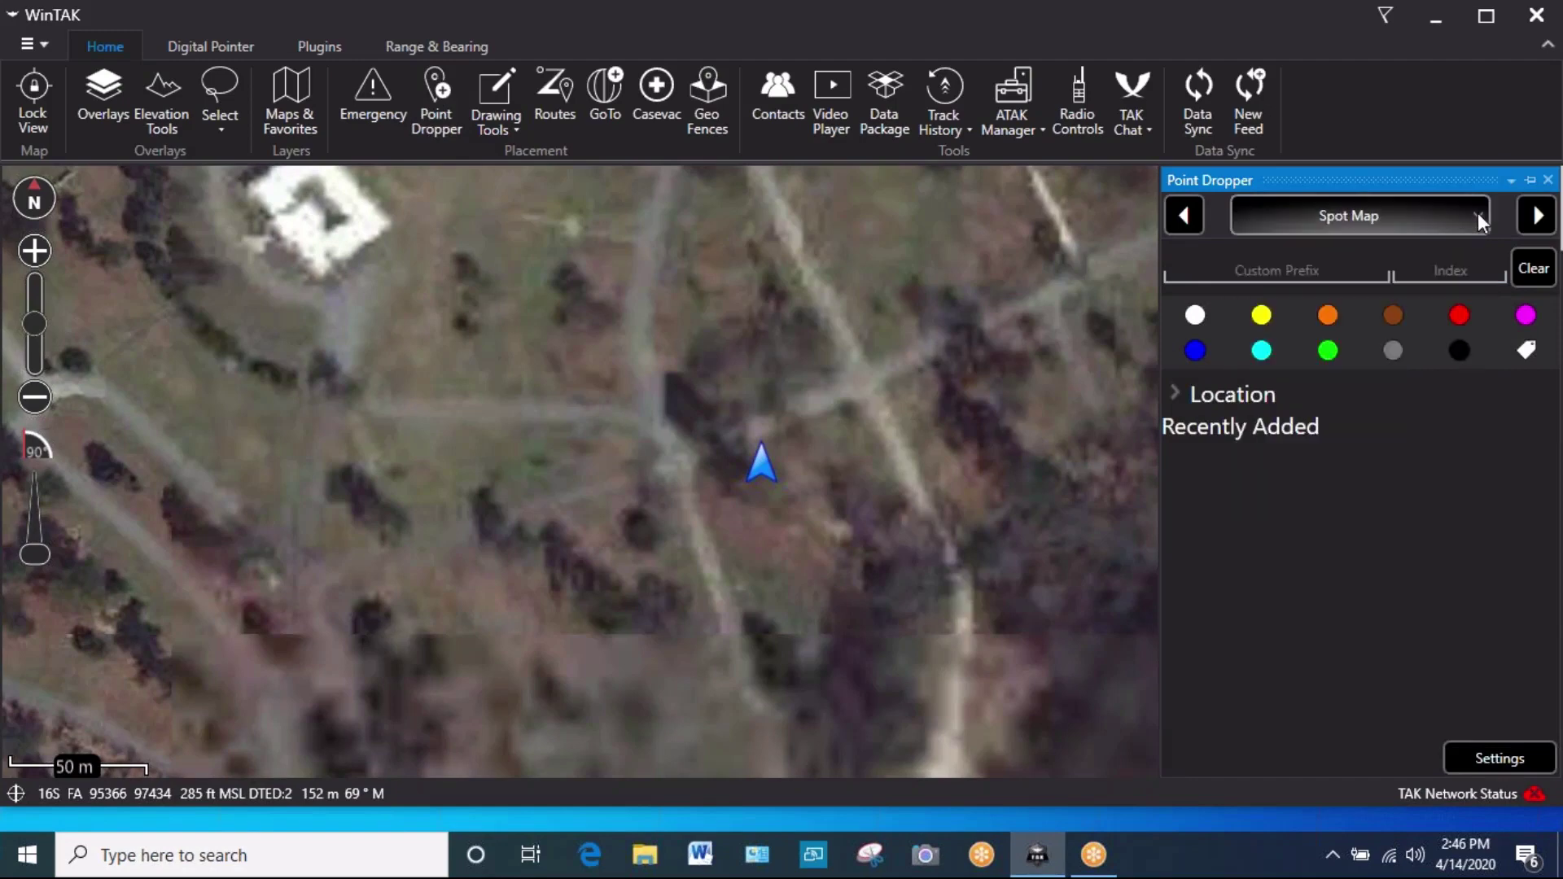
left_click(1531, 180)
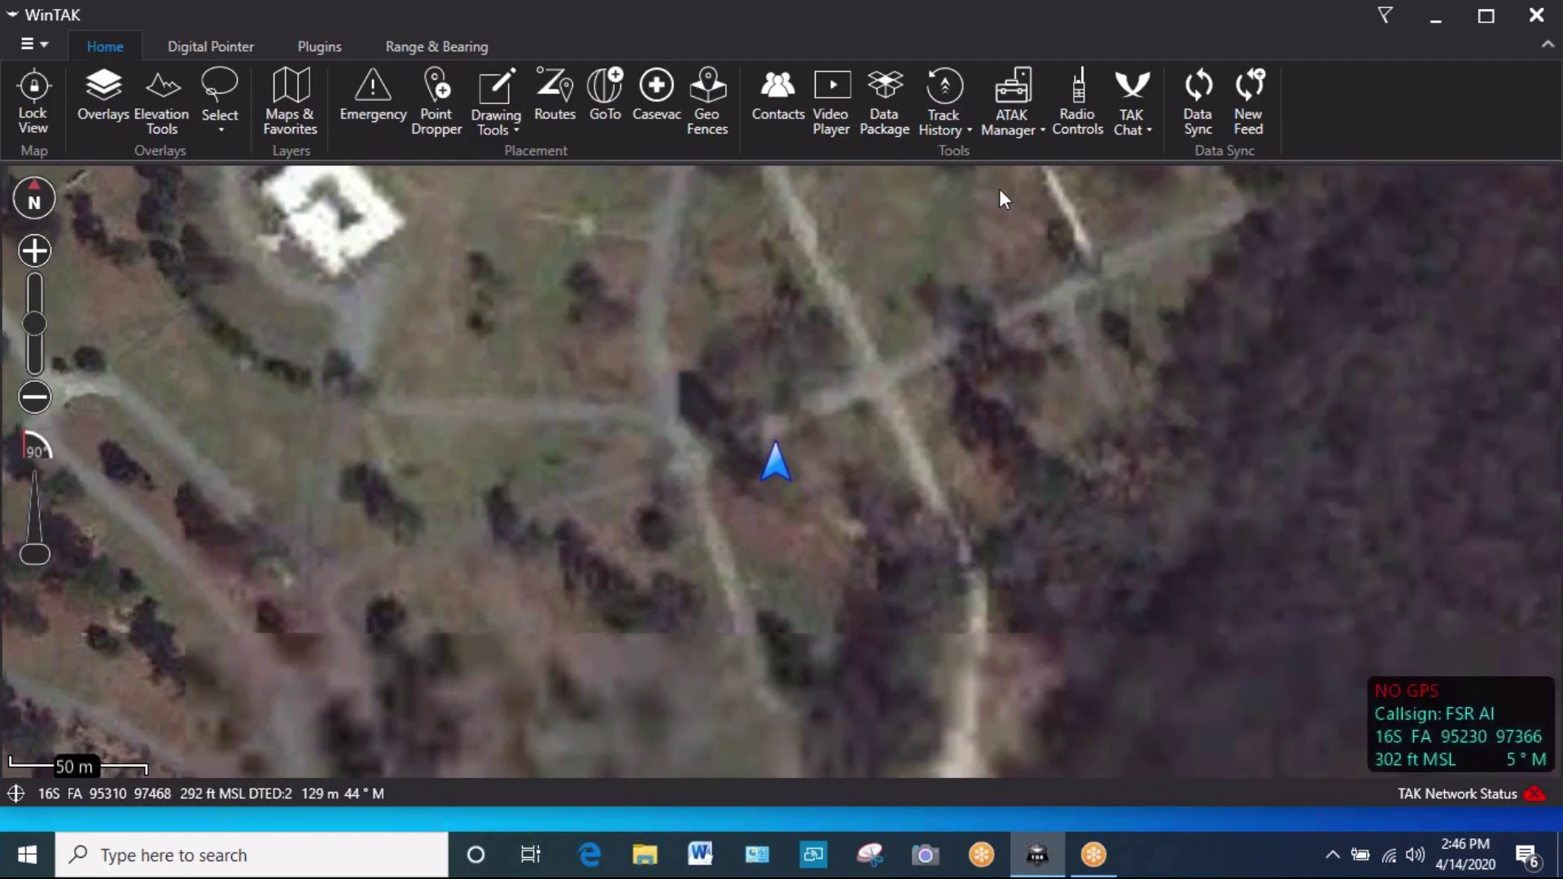
View and dismiss the Drawing Tools shape list, then open the empty Routes panel
left_click(495, 100)
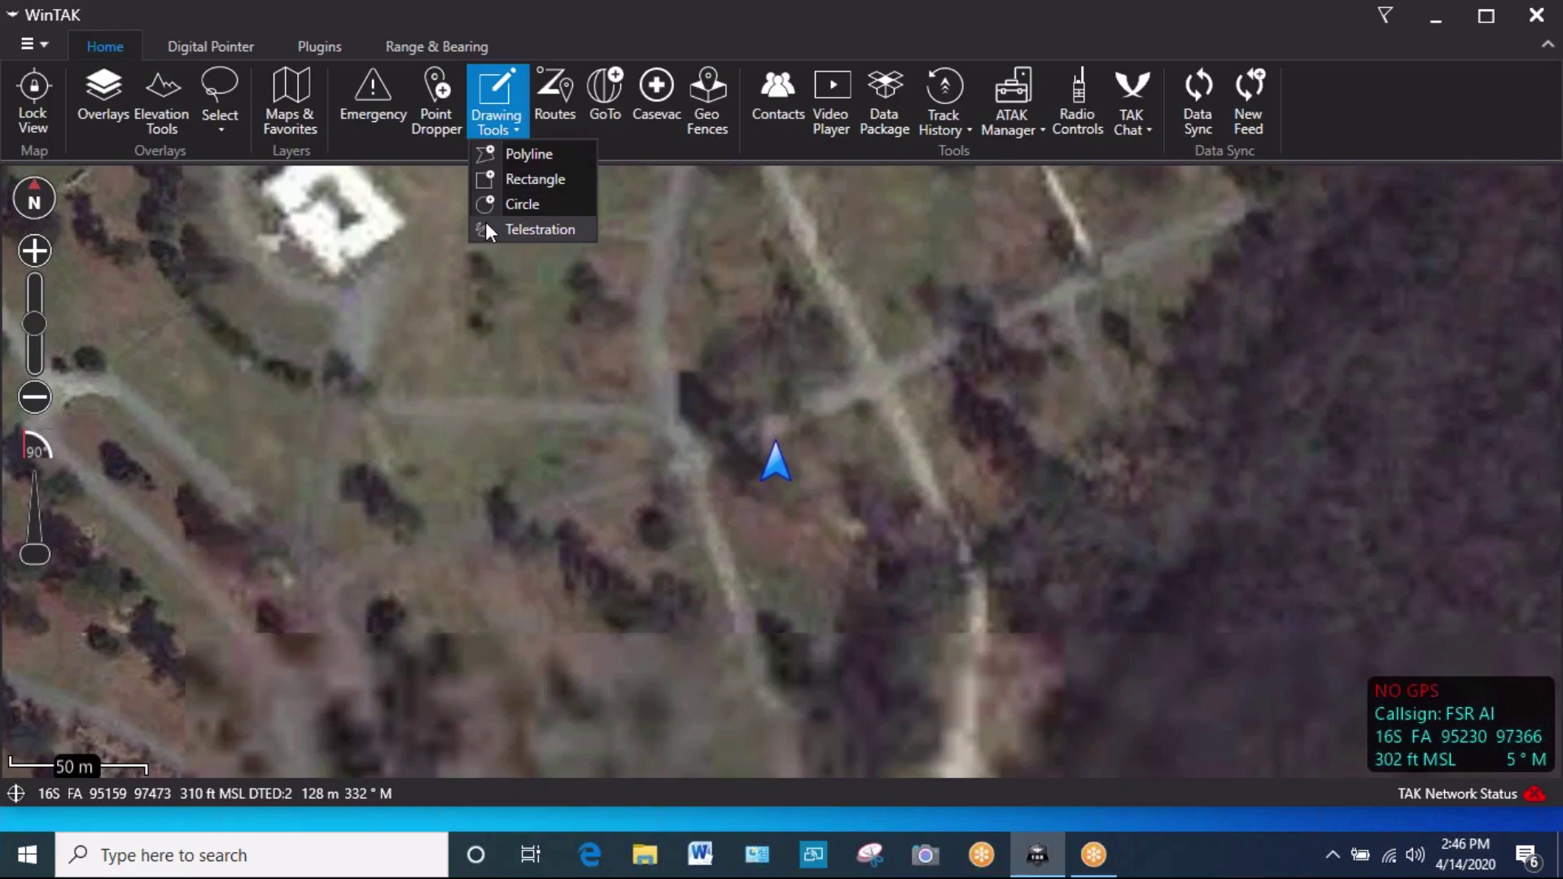
left_click(419, 241)
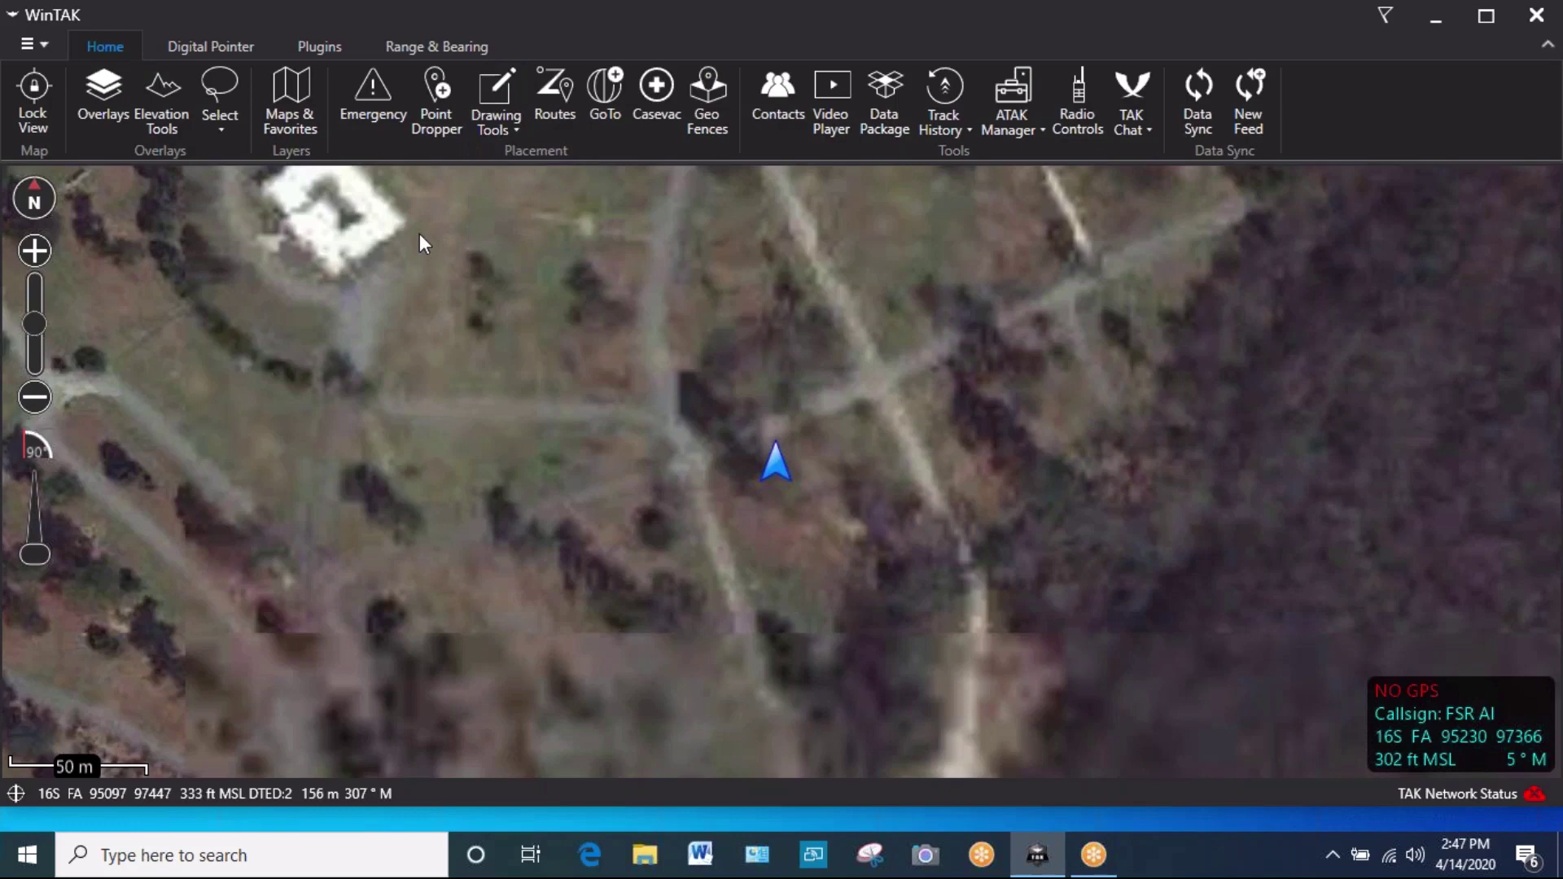
left_click(546, 101)
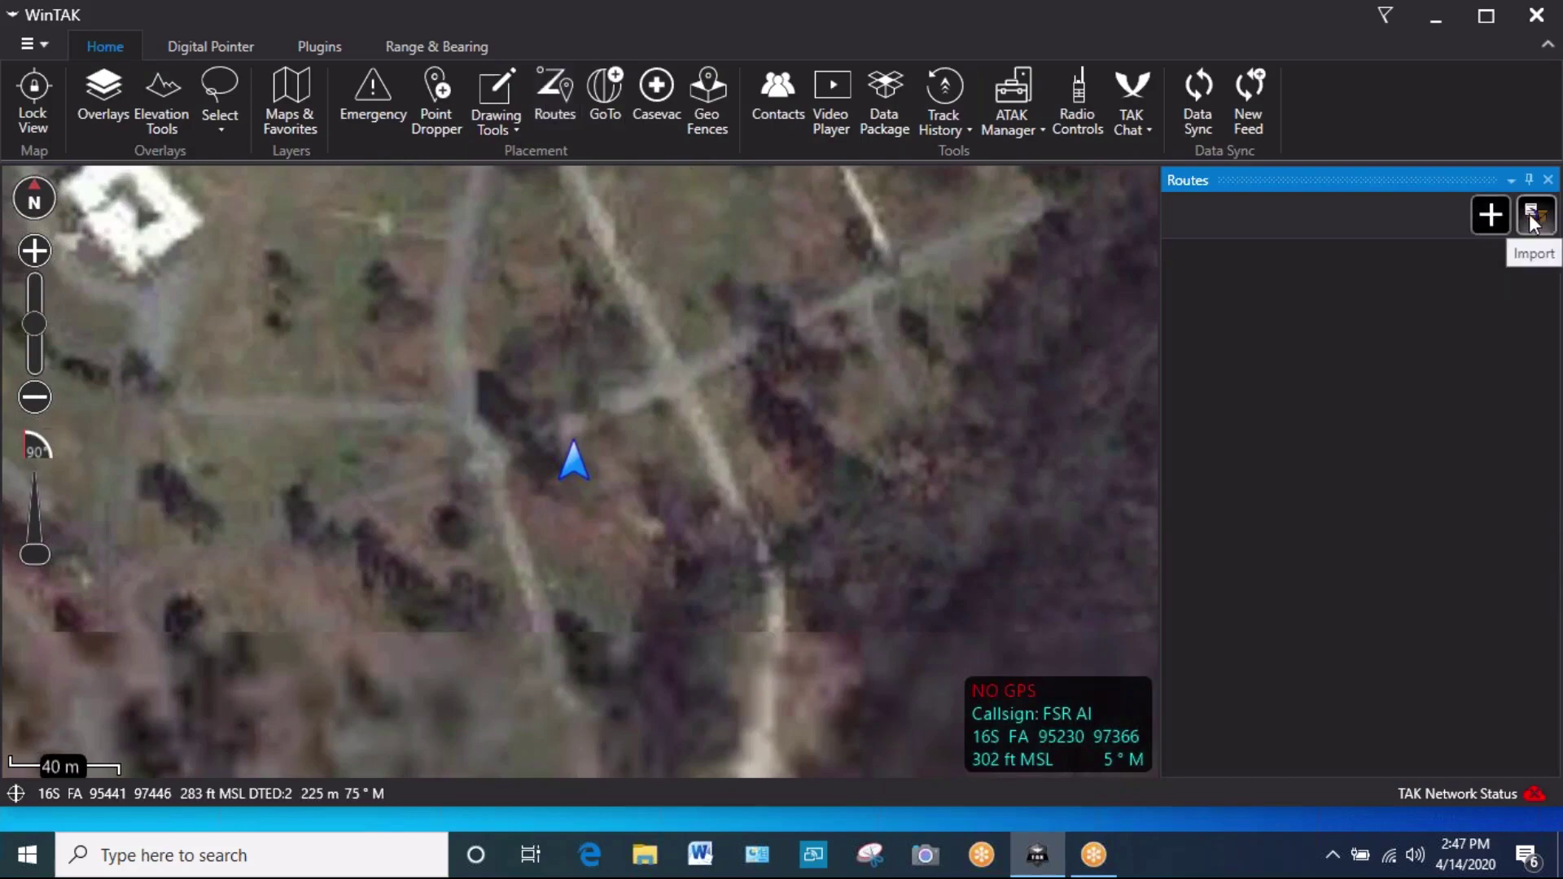
Close the Routes panel, preview then dismiss the GoTo dialog, and start then cancel a CASEVAC placement
left_click(1547, 179)
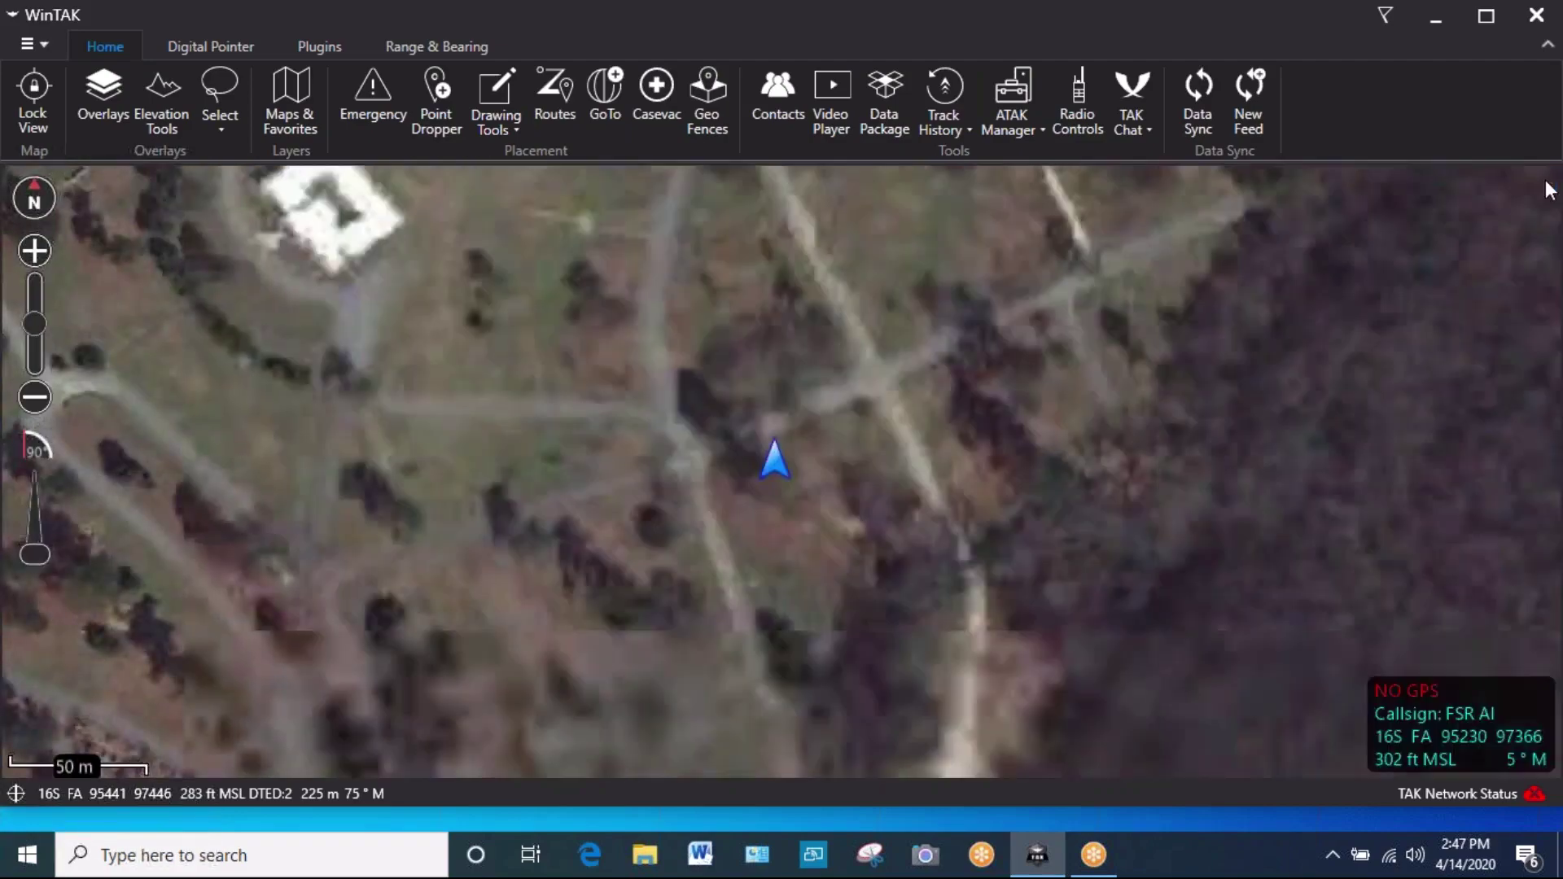
left_click(603, 96)
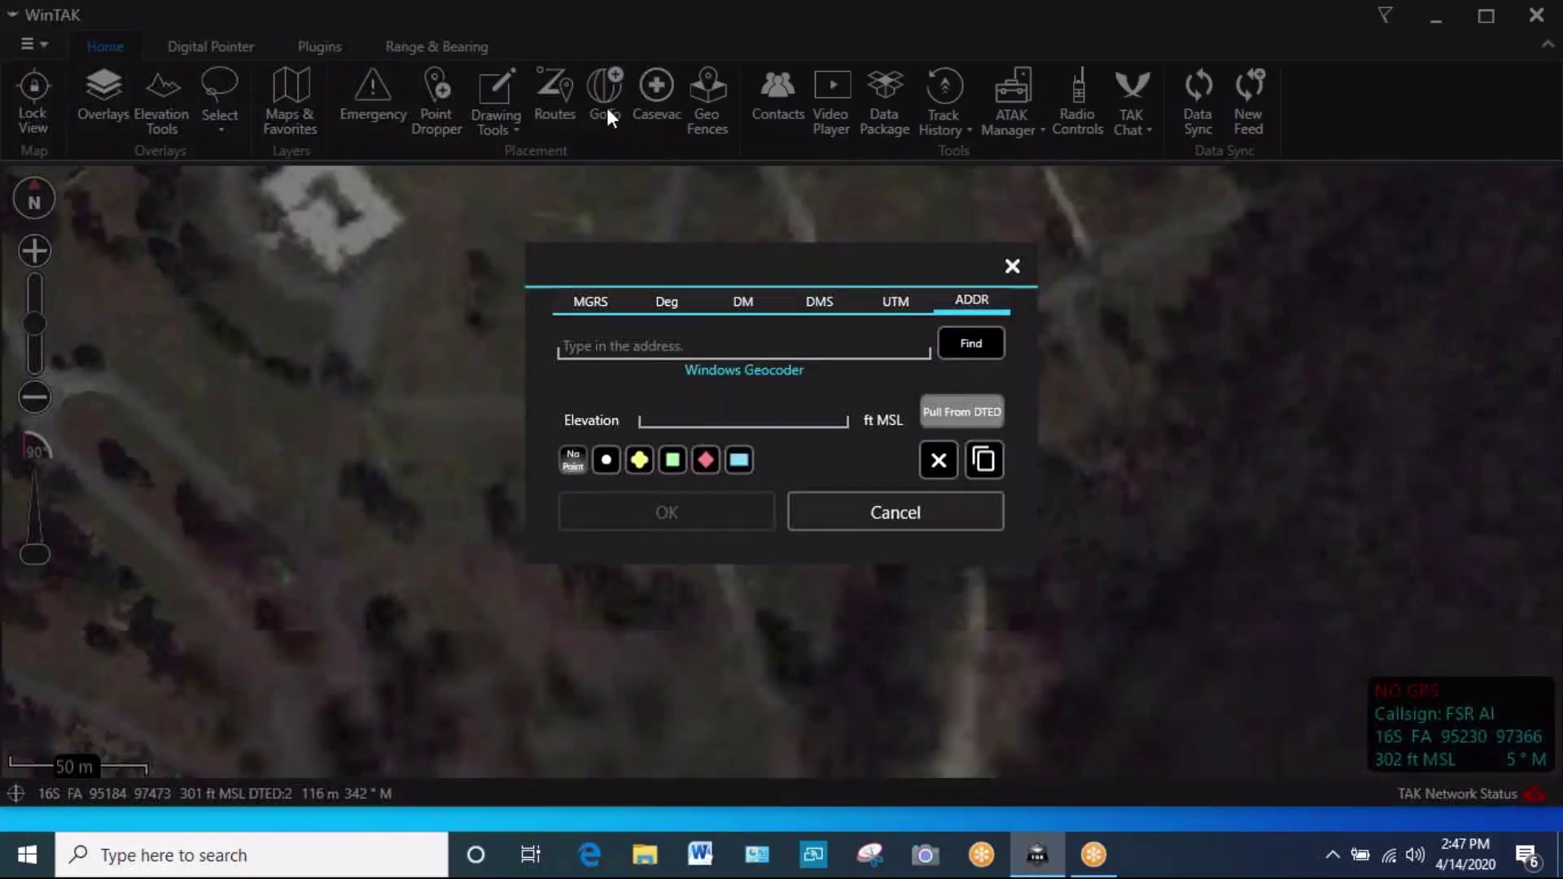
left_click(1011, 275)
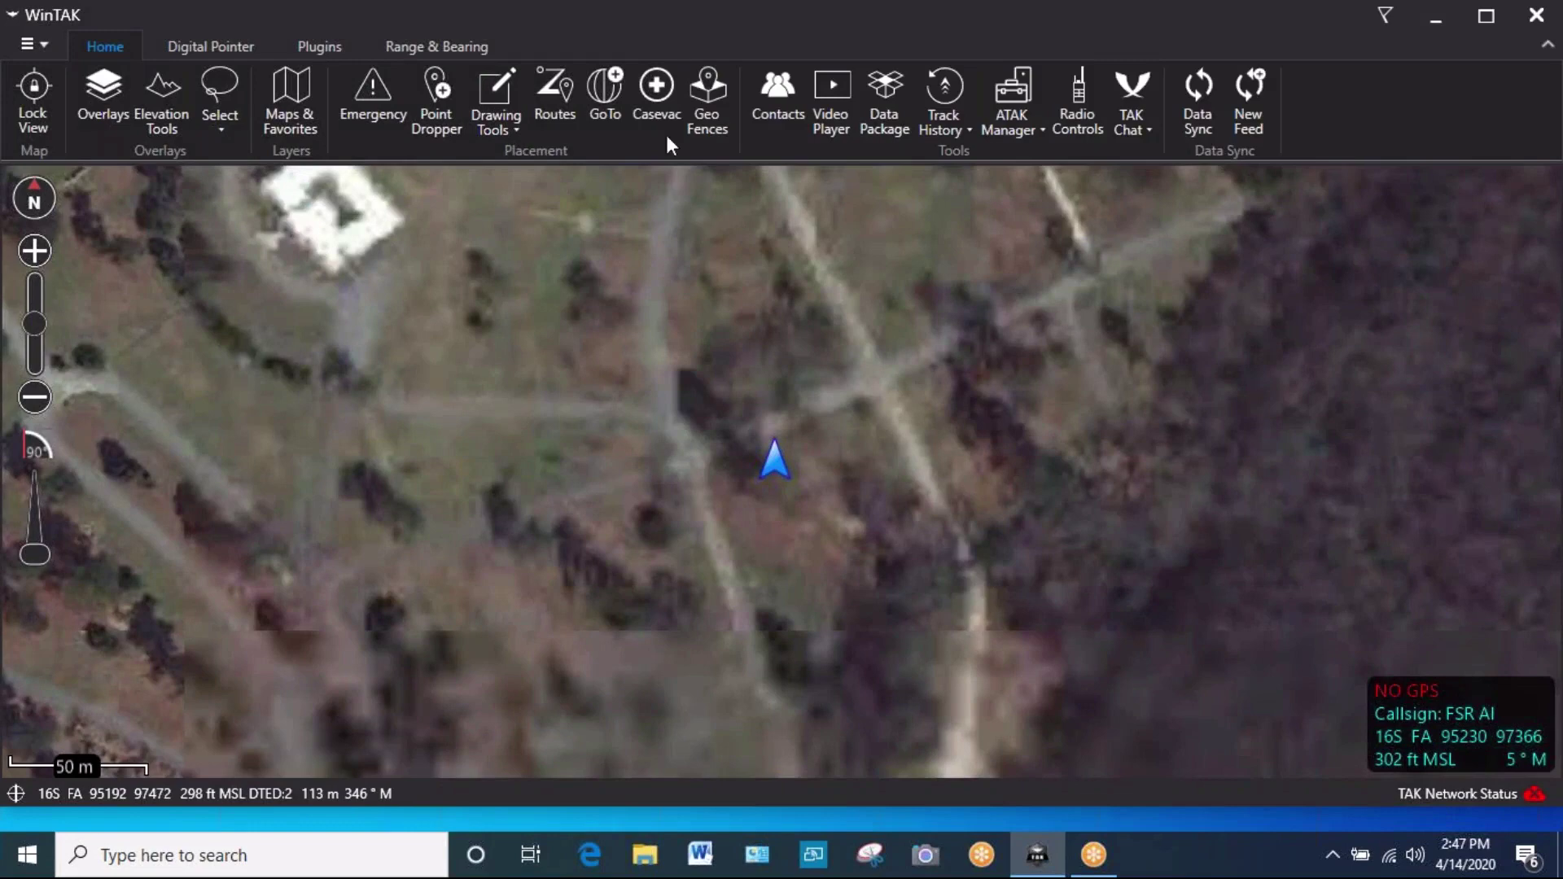
left_click(648, 94)
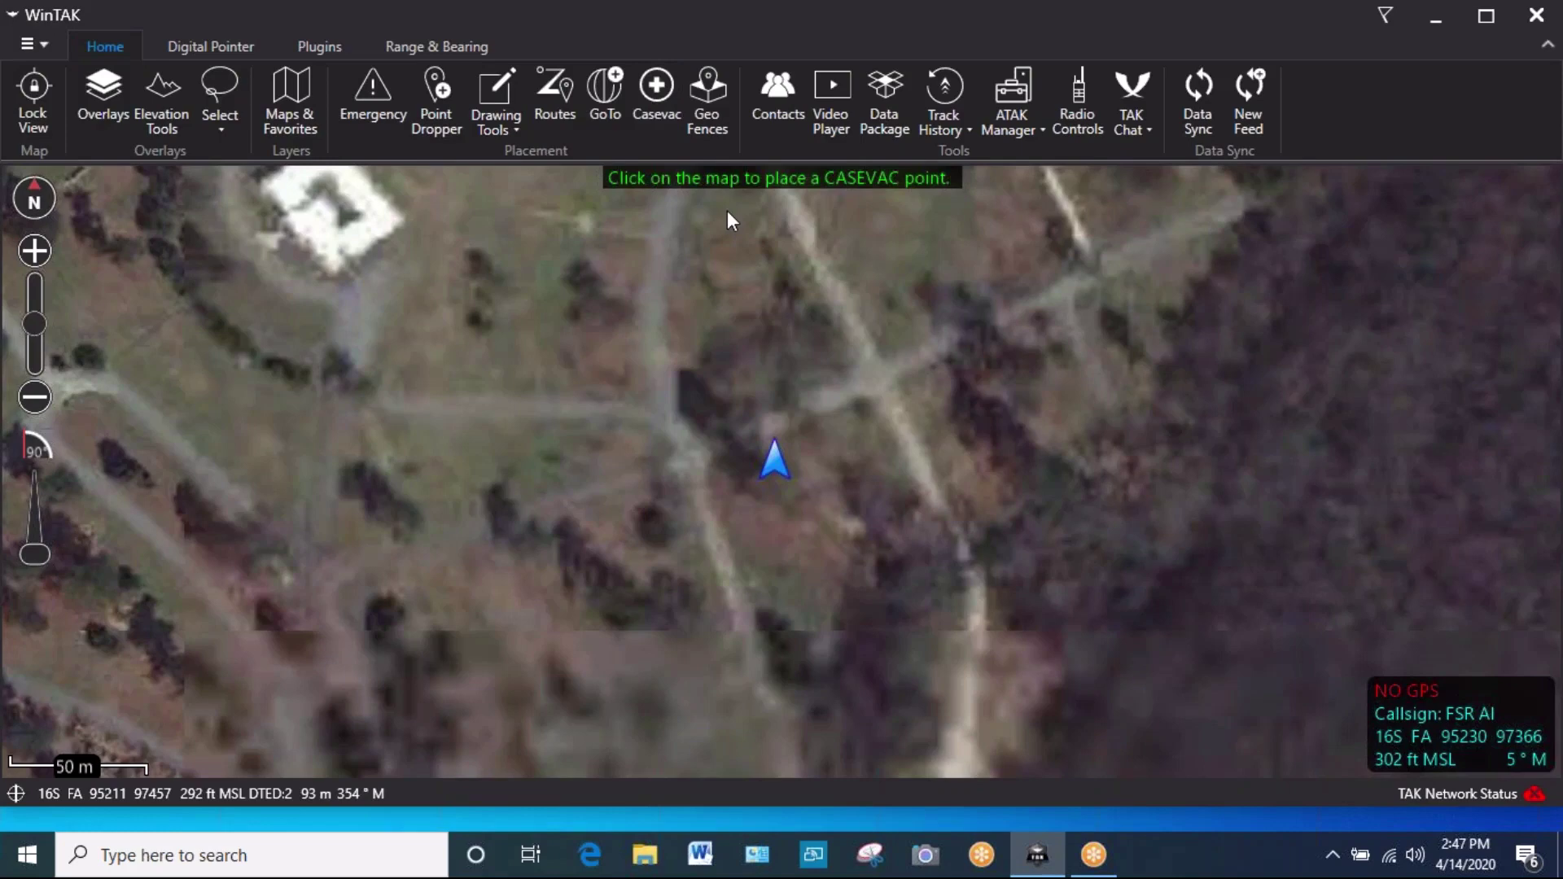
left_click(656, 84)
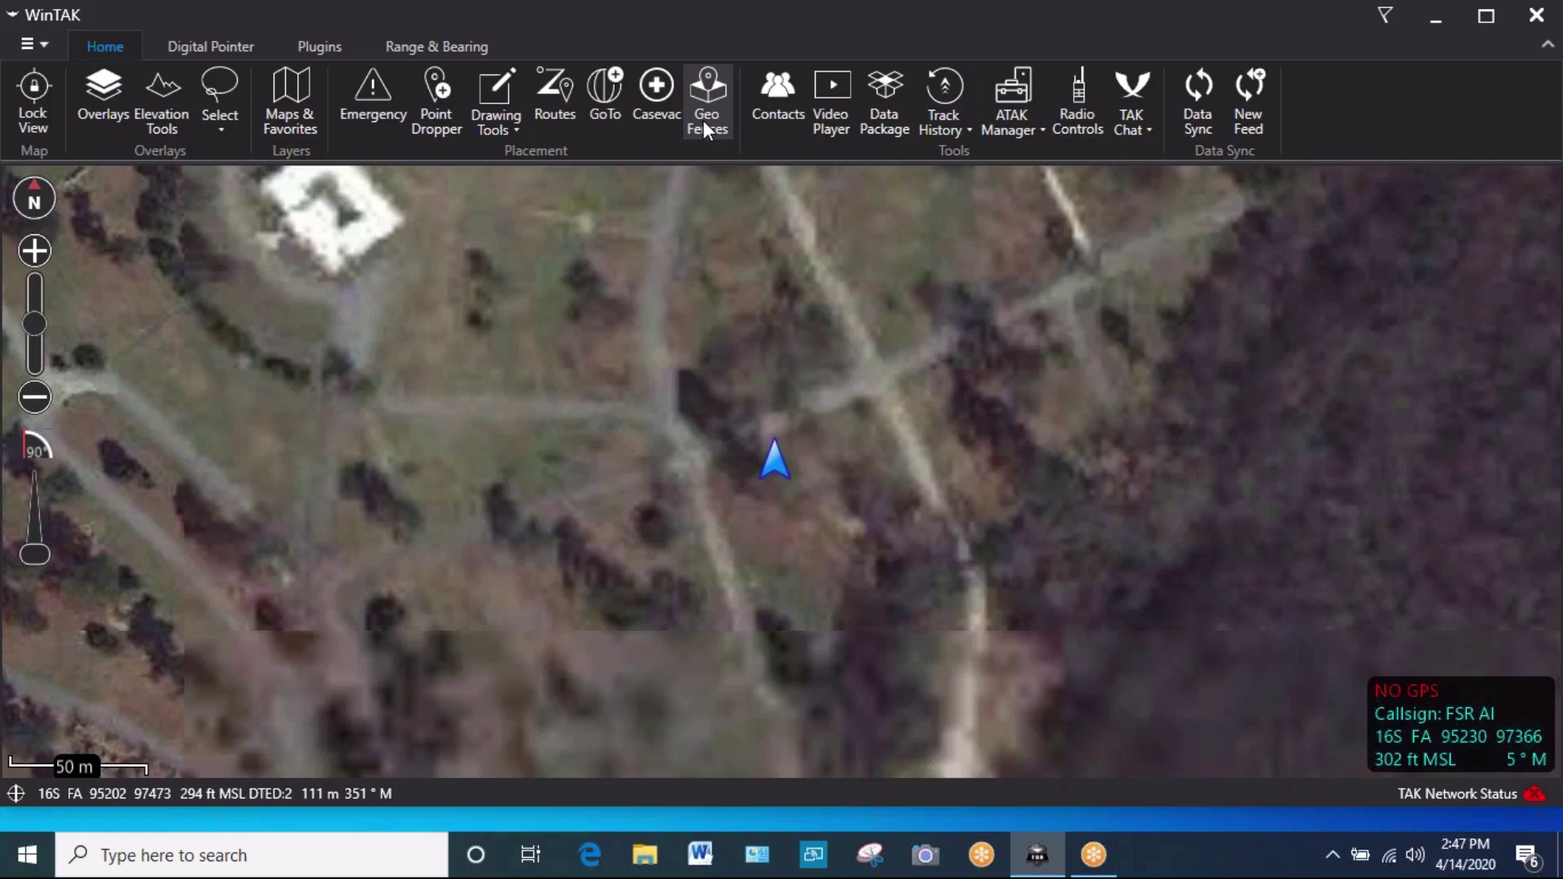
left_click(768, 94)
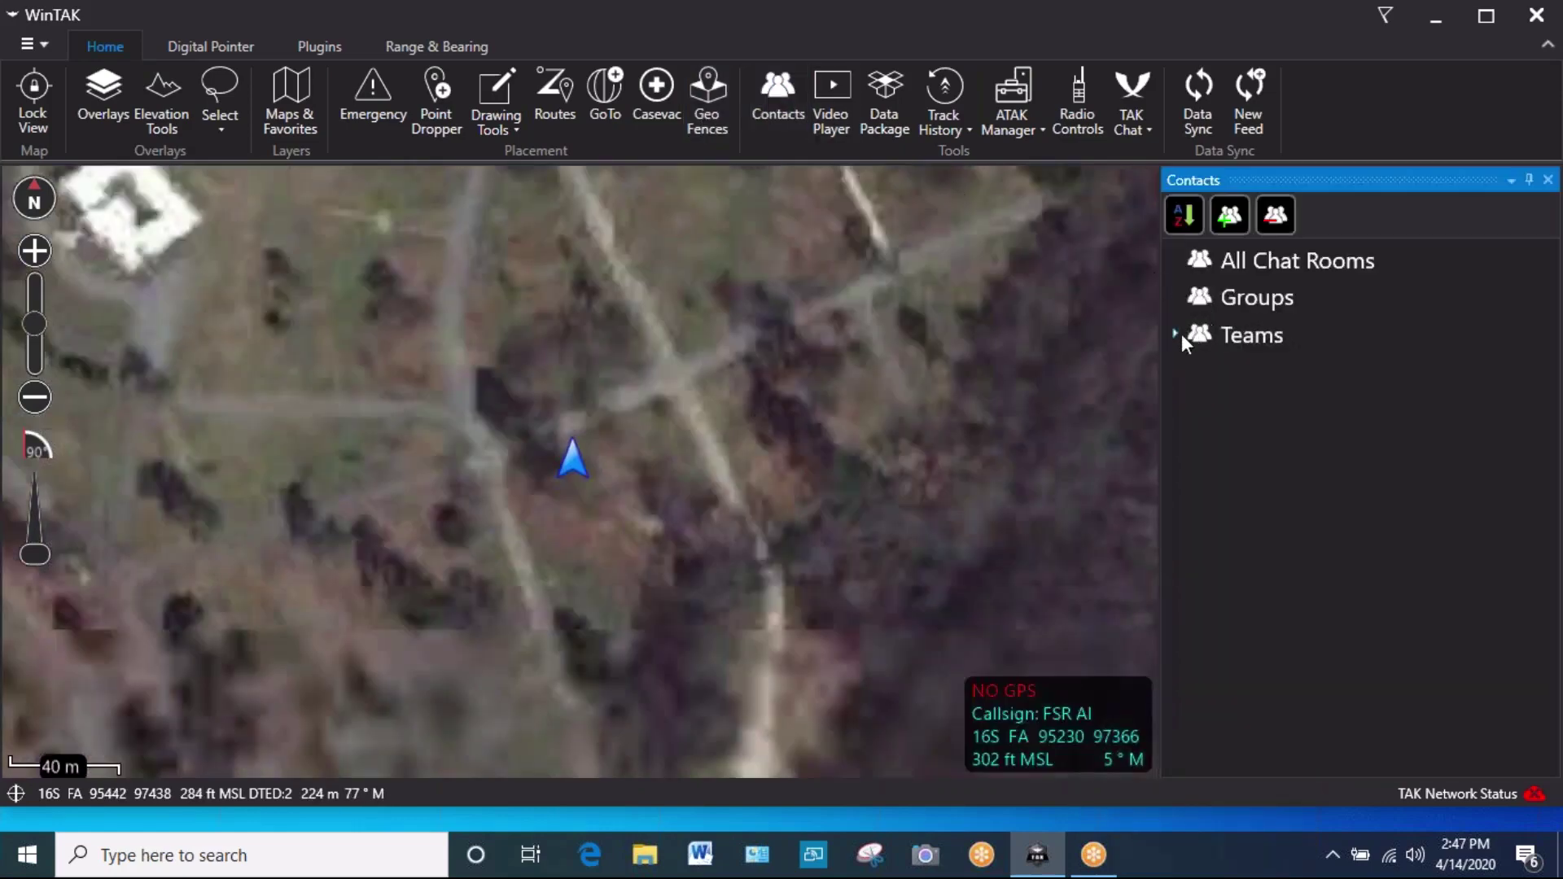
left_click(1174, 335)
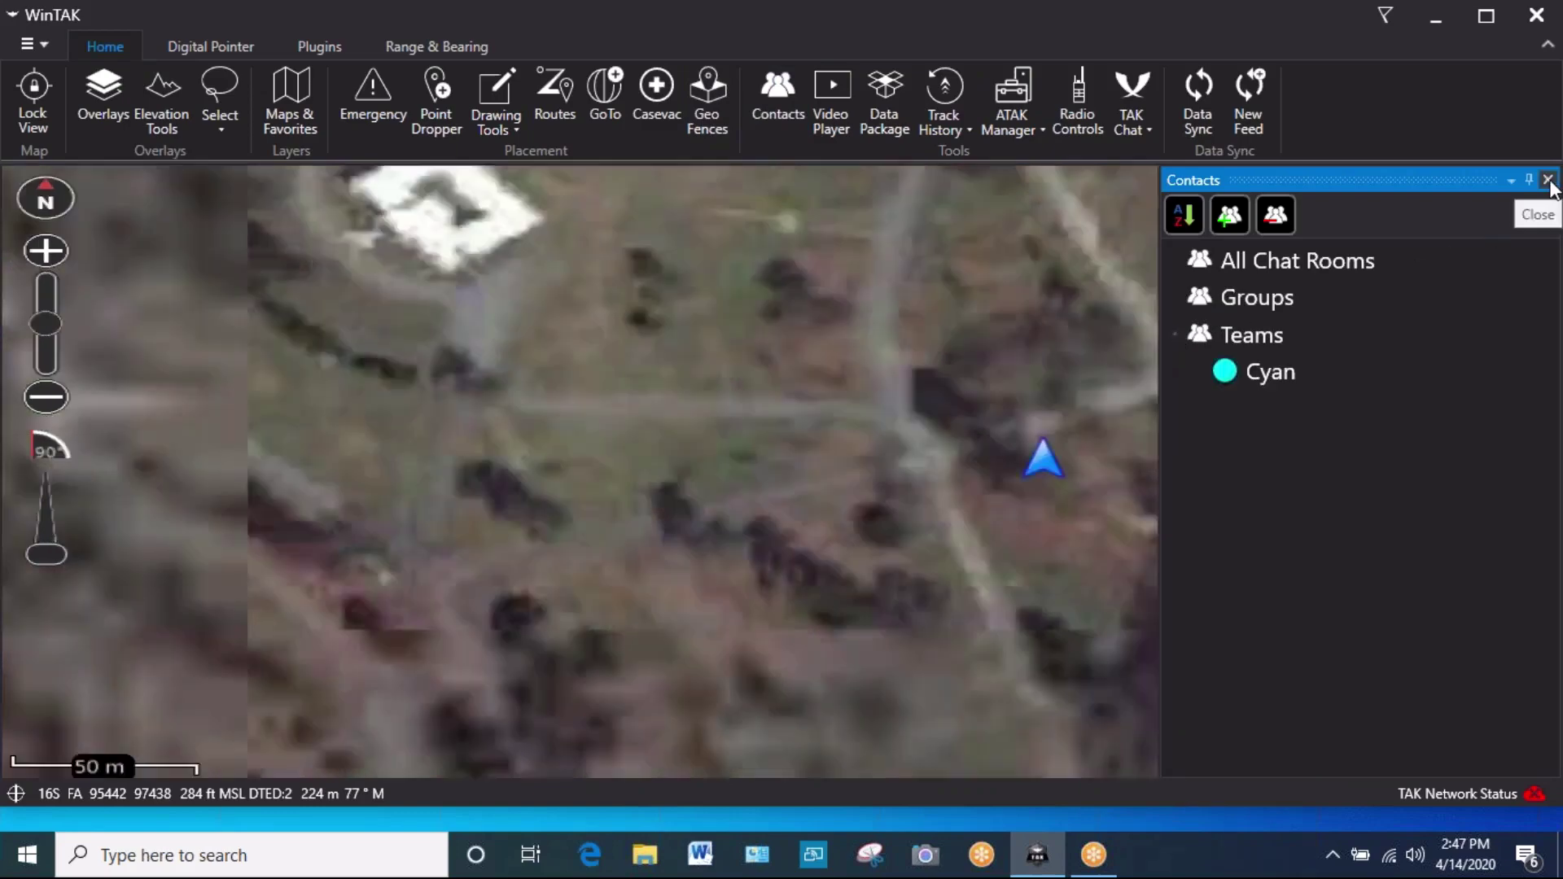
left_click(1549, 181)
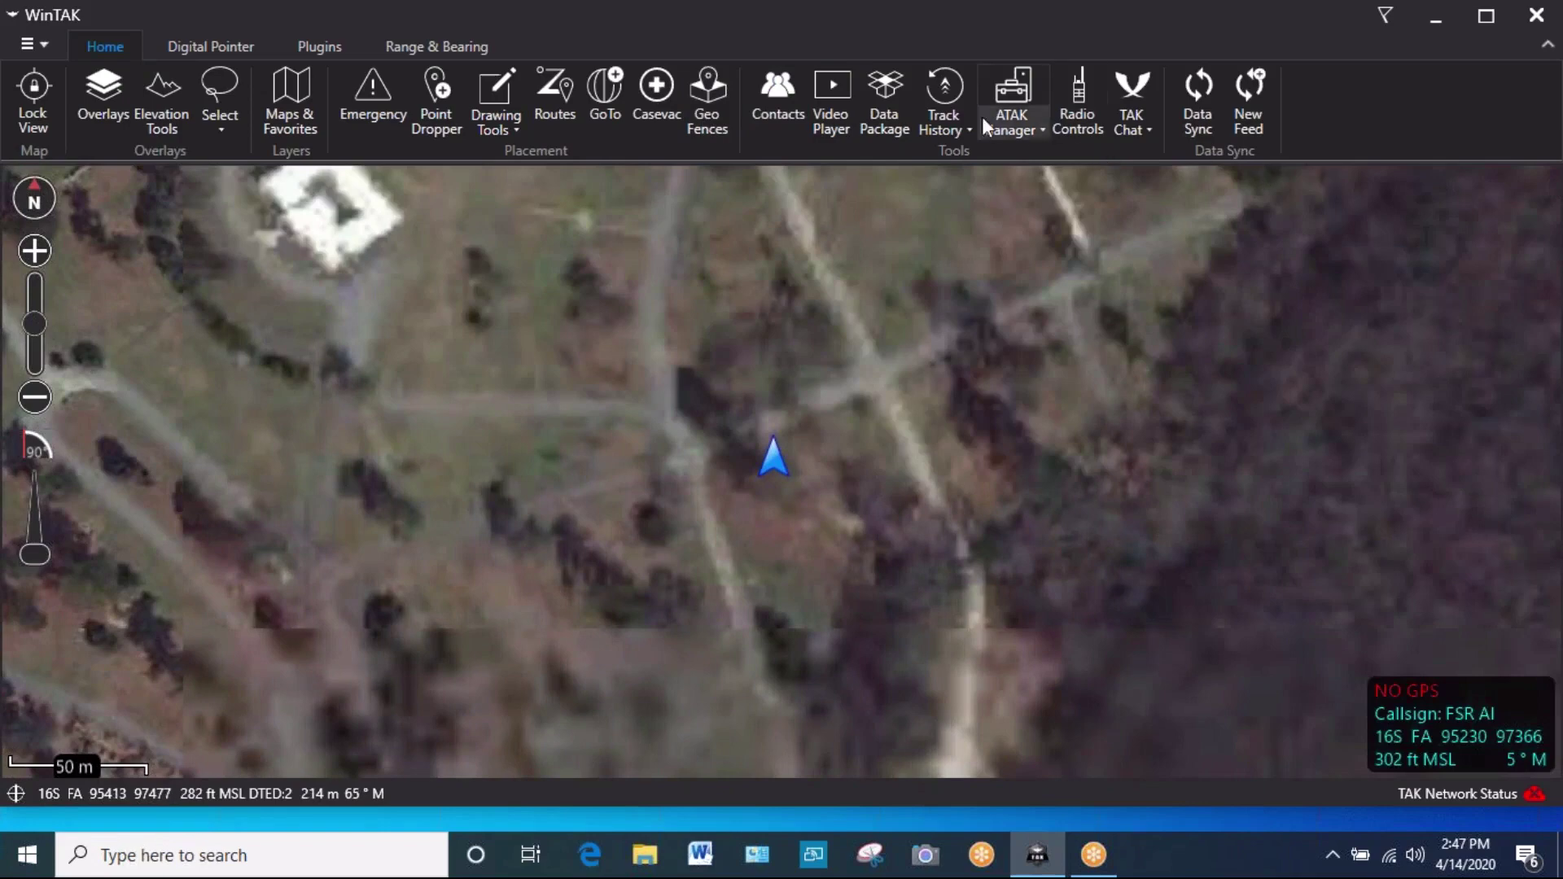
left_click(843, 91)
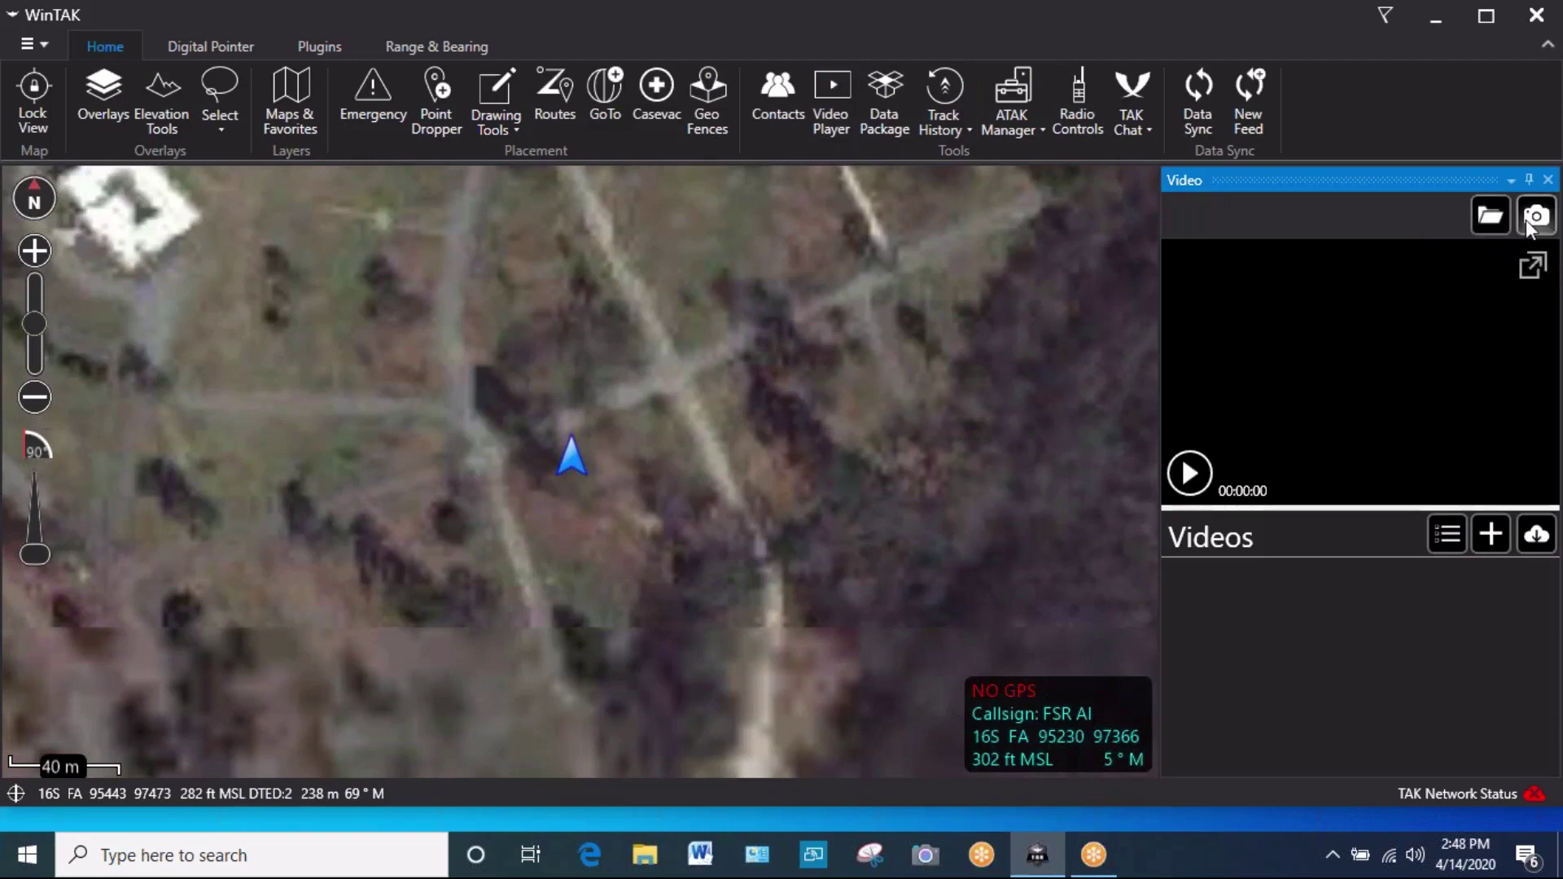
left_click(1547, 180)
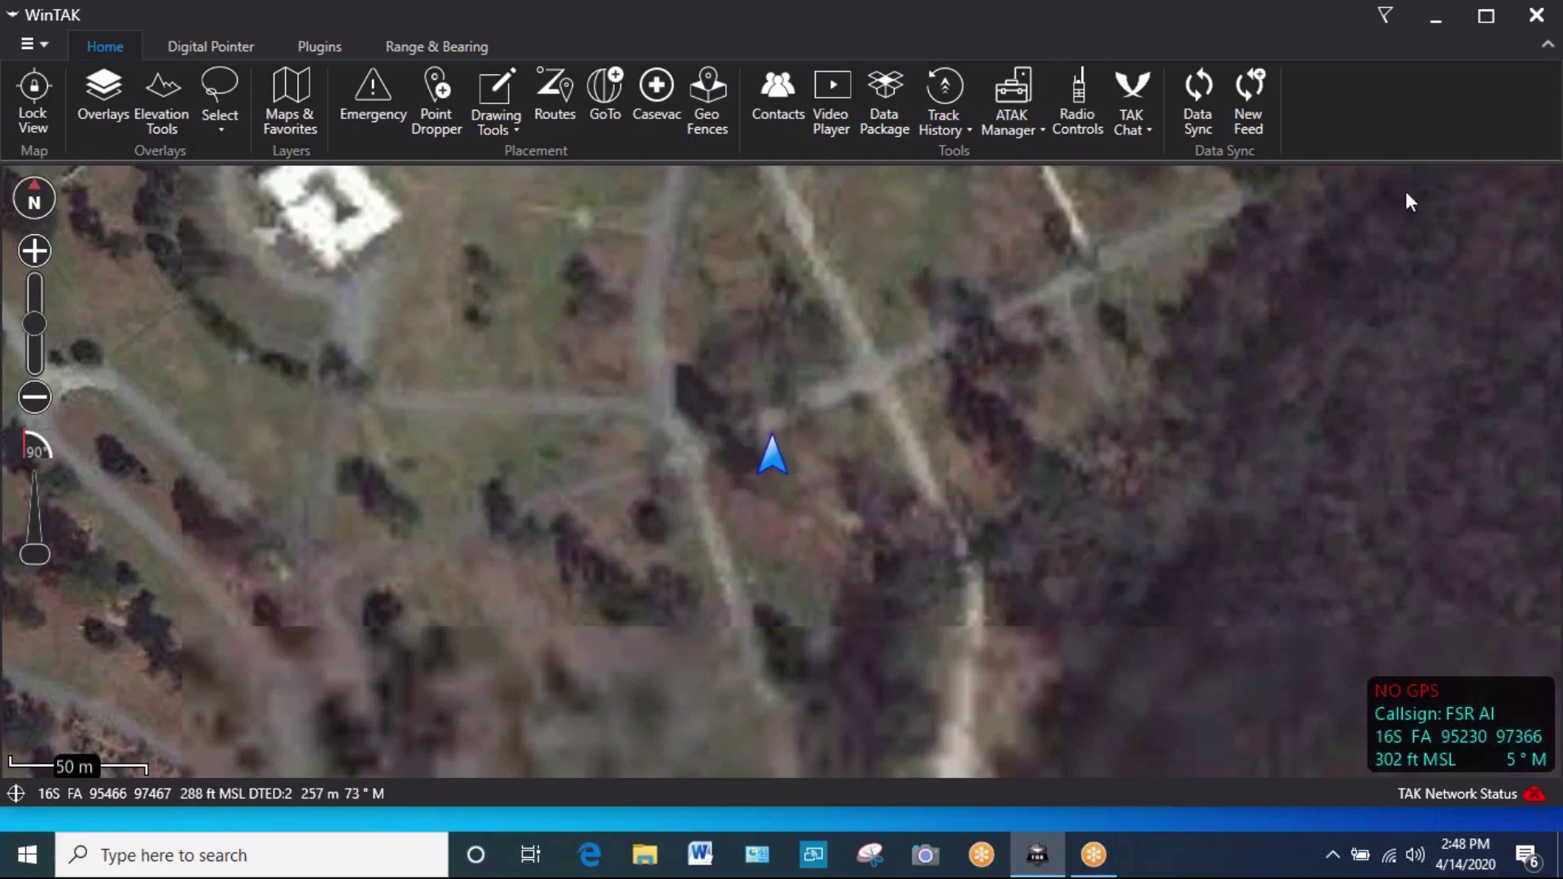
left_click(882, 87)
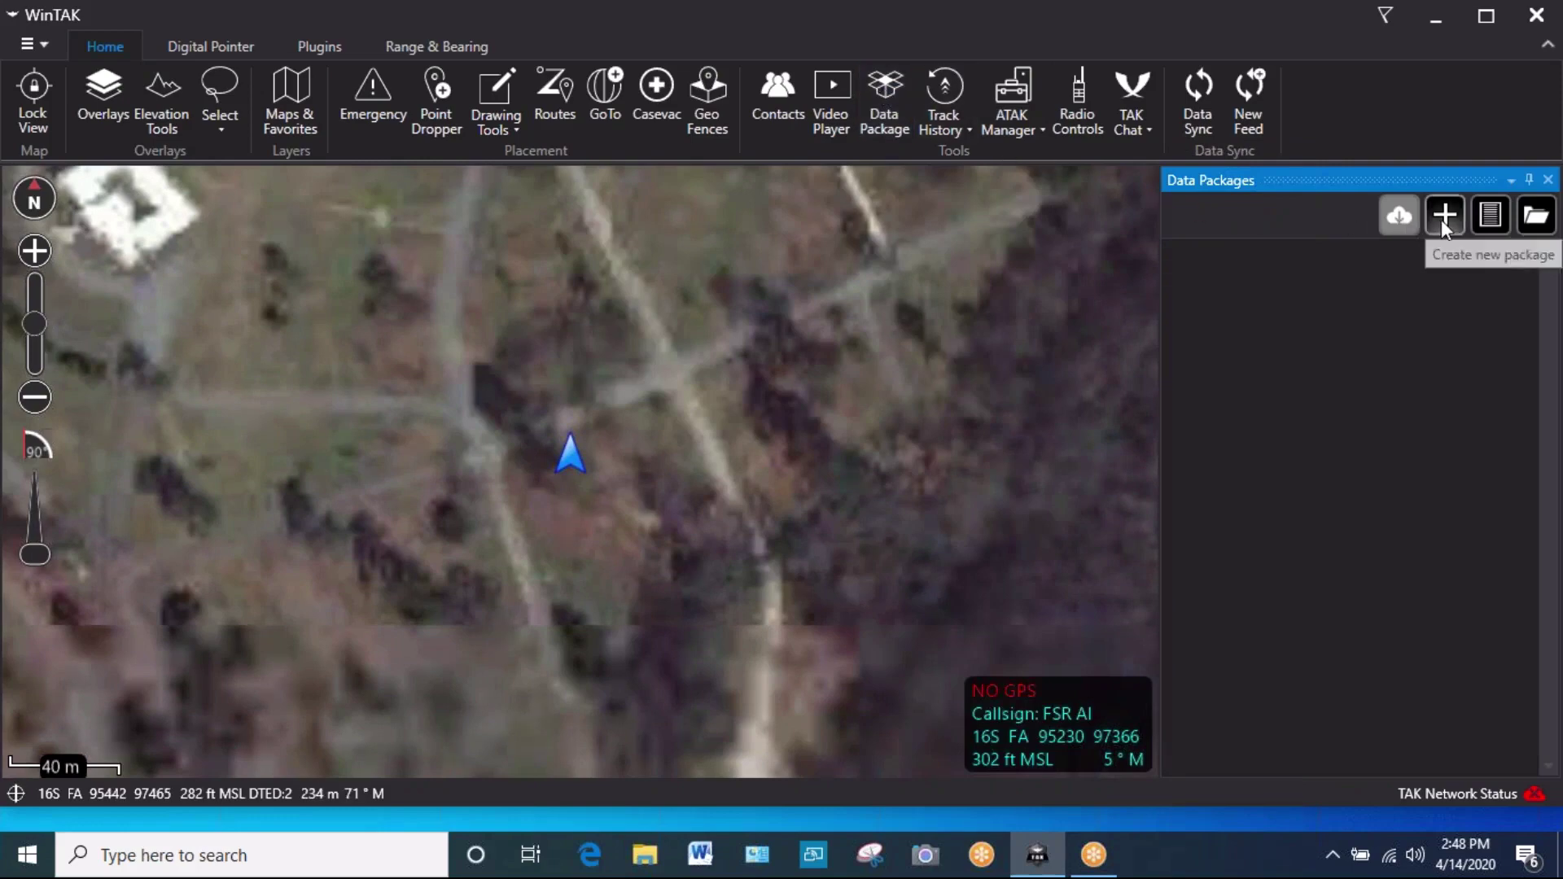
left_click(1548, 180)
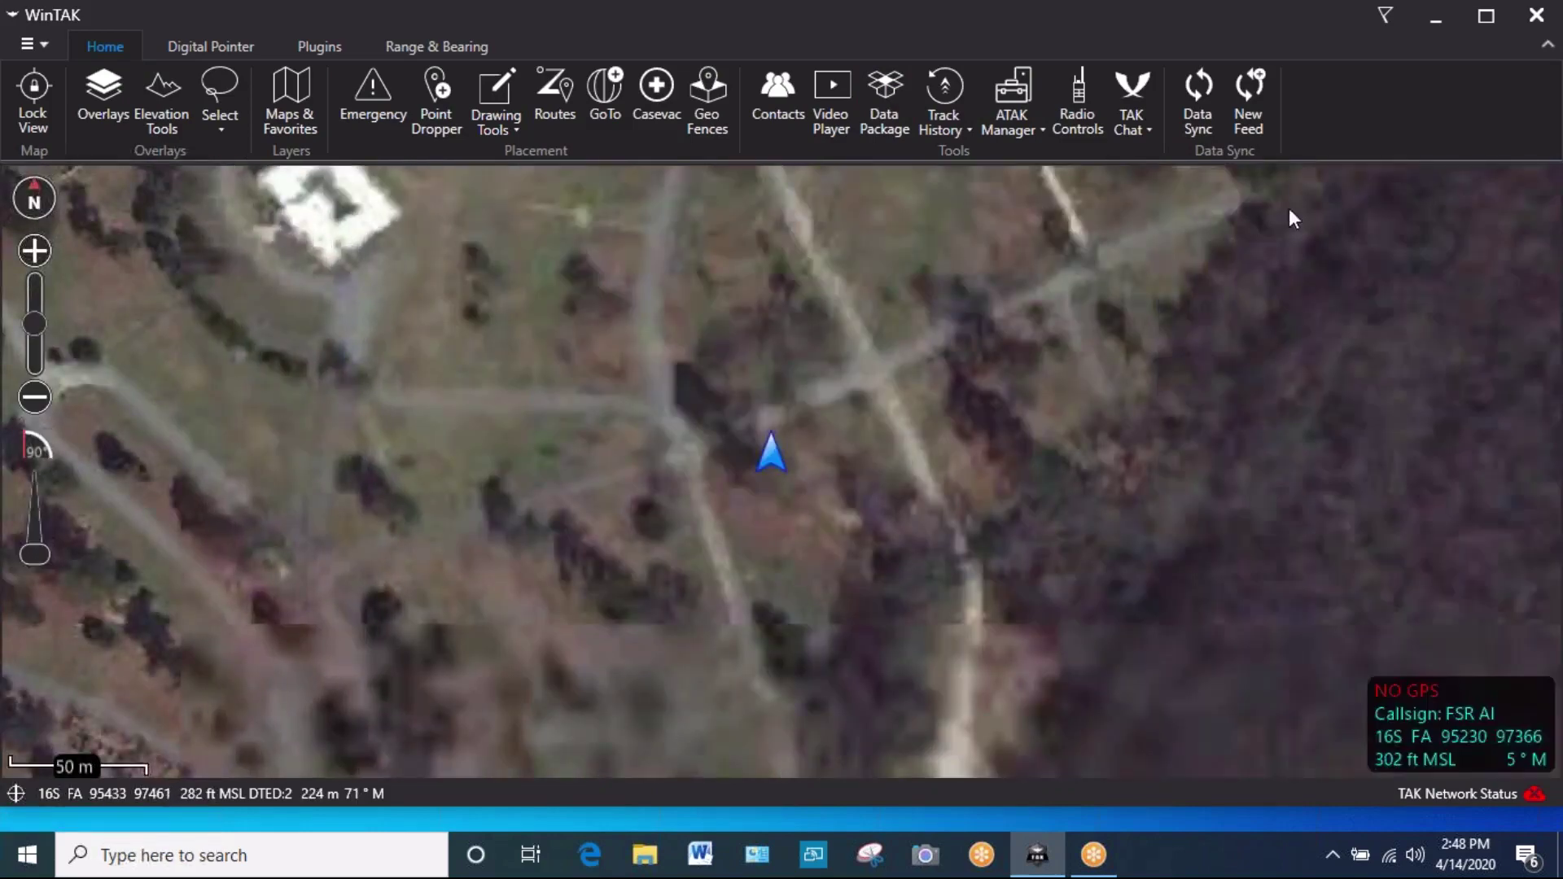
Preview and dismiss the Track History dropdown, then switch the ribbon to the Digital Pointer tab
left_click(933, 100)
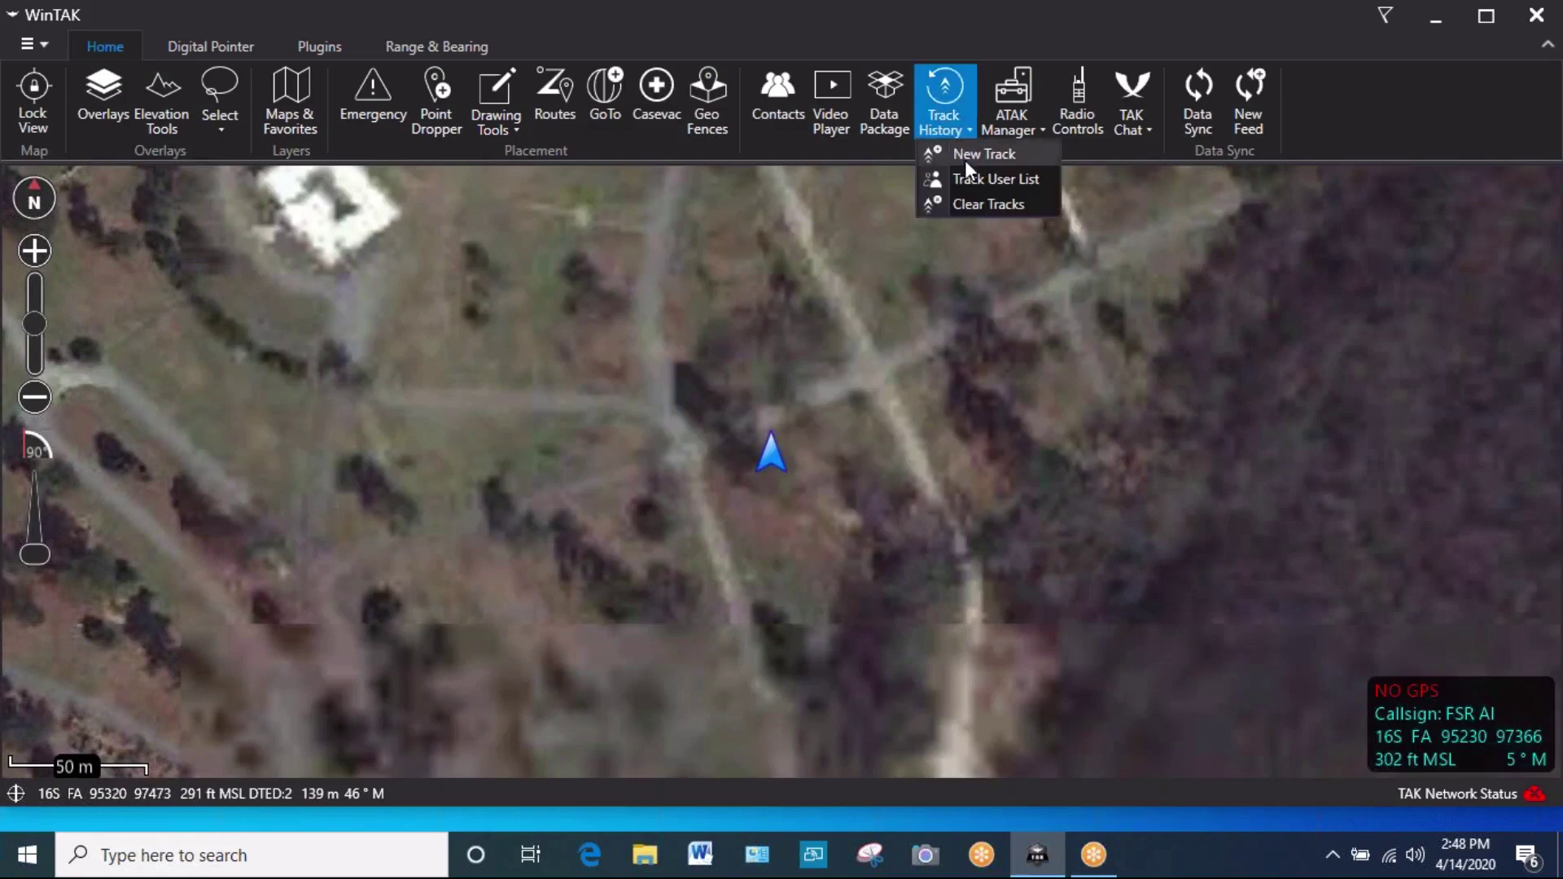
left_click(960, 232)
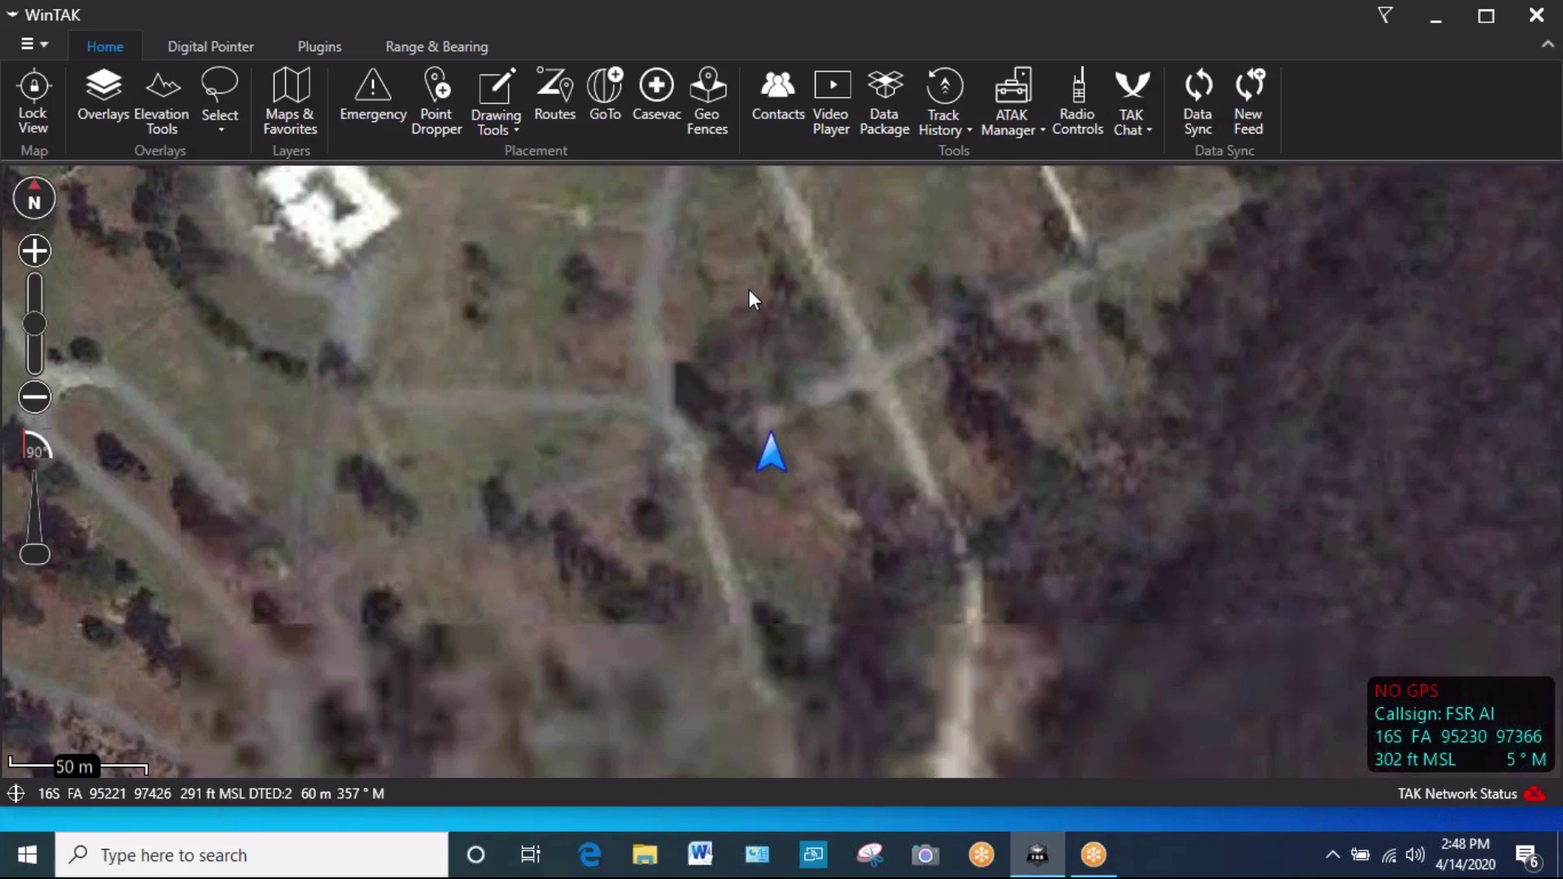
left_click(204, 49)
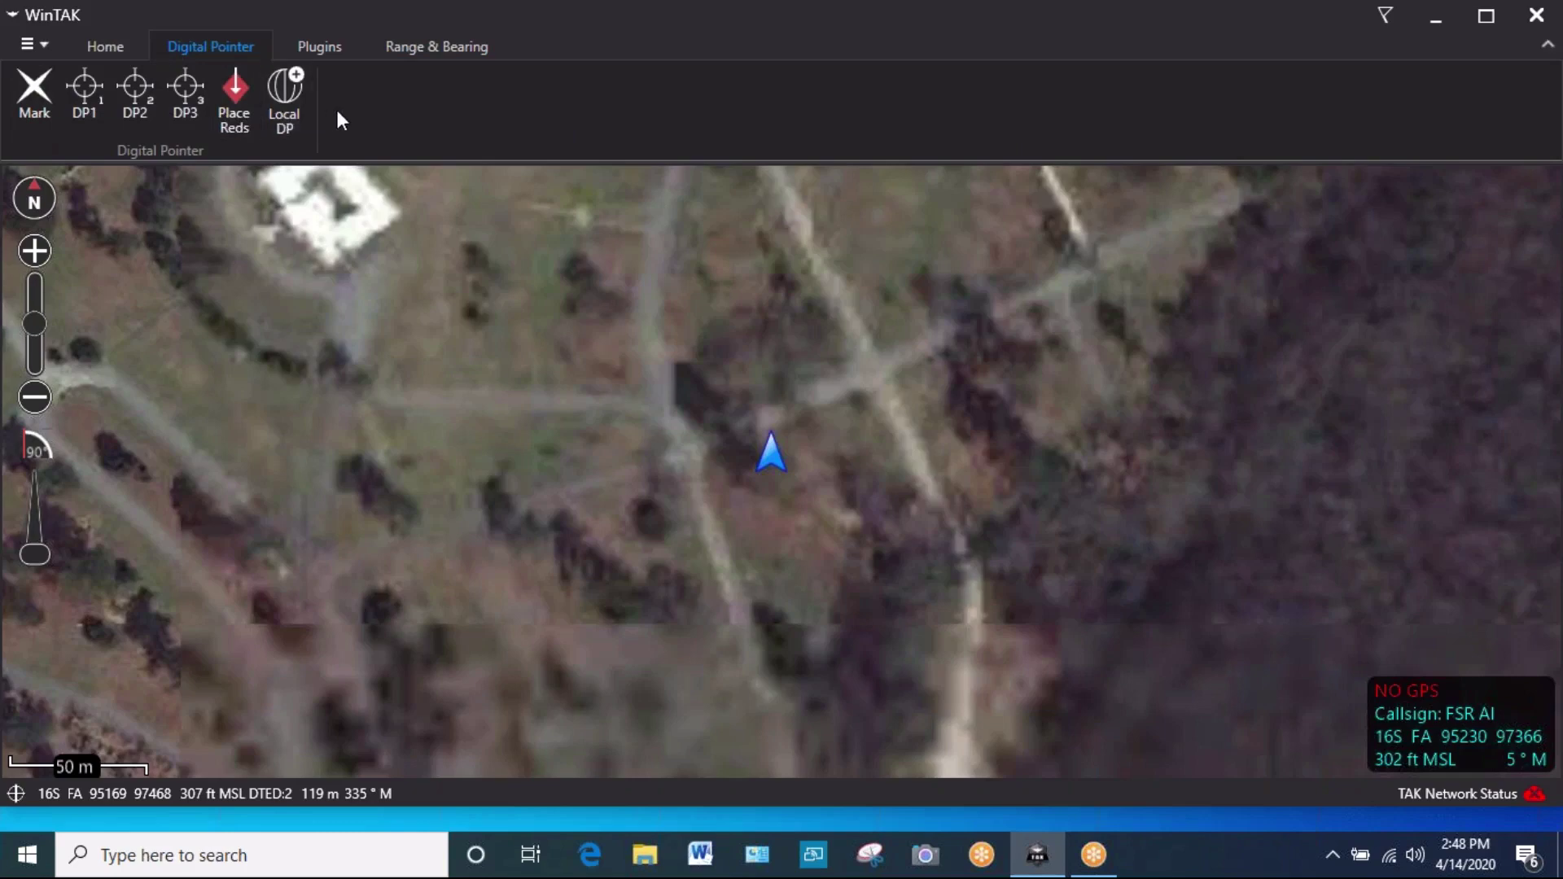
Show the Plugins tab, then the Range & Bearing tab, then return to the Home tab
left_click(324, 46)
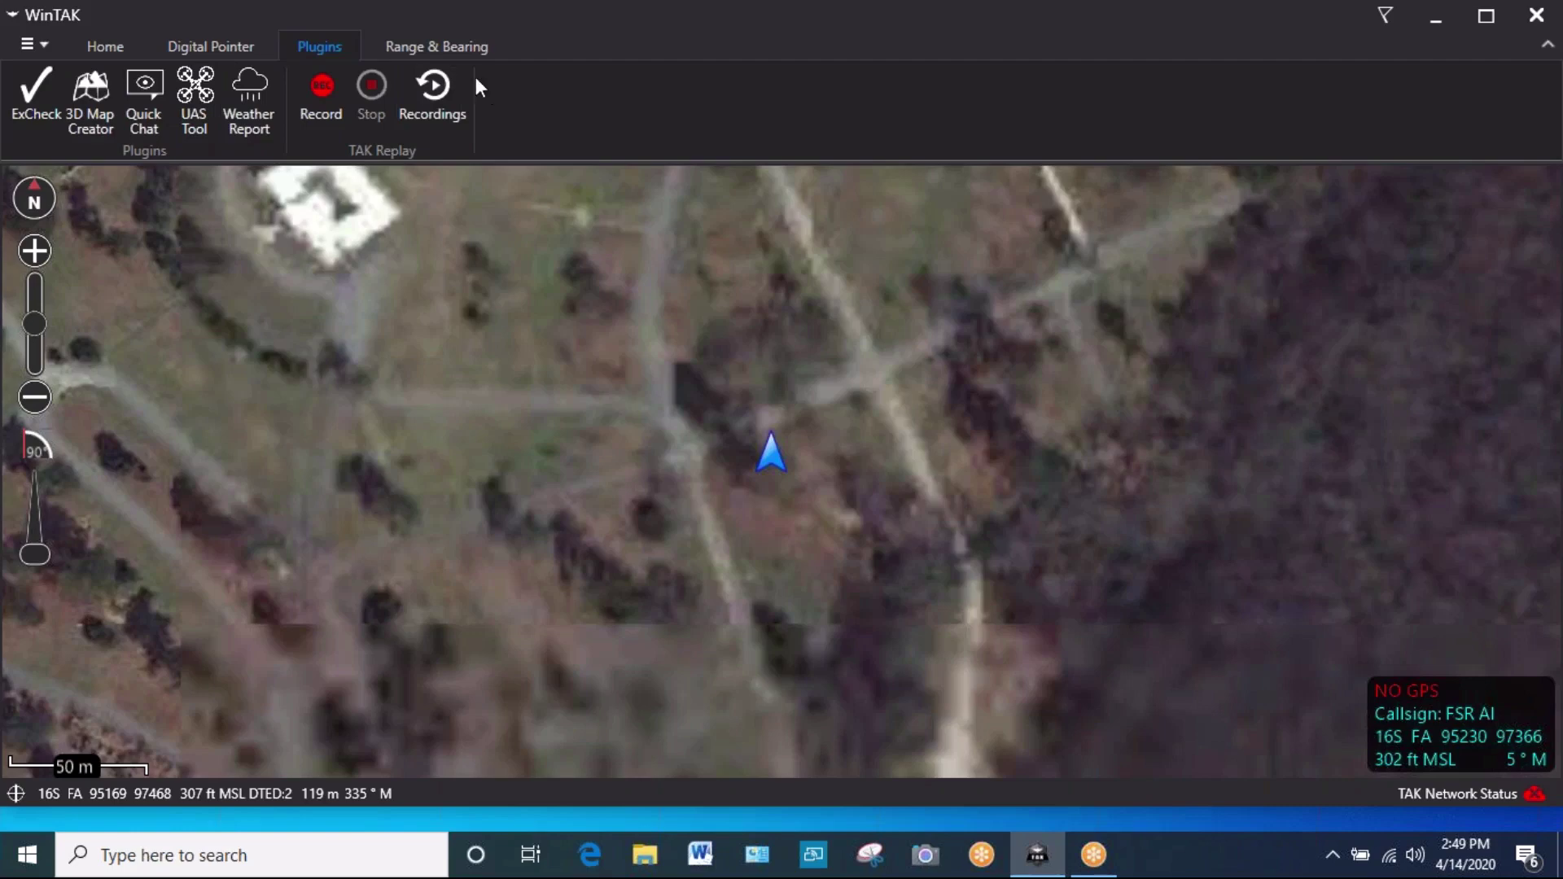
left_click(462, 46)
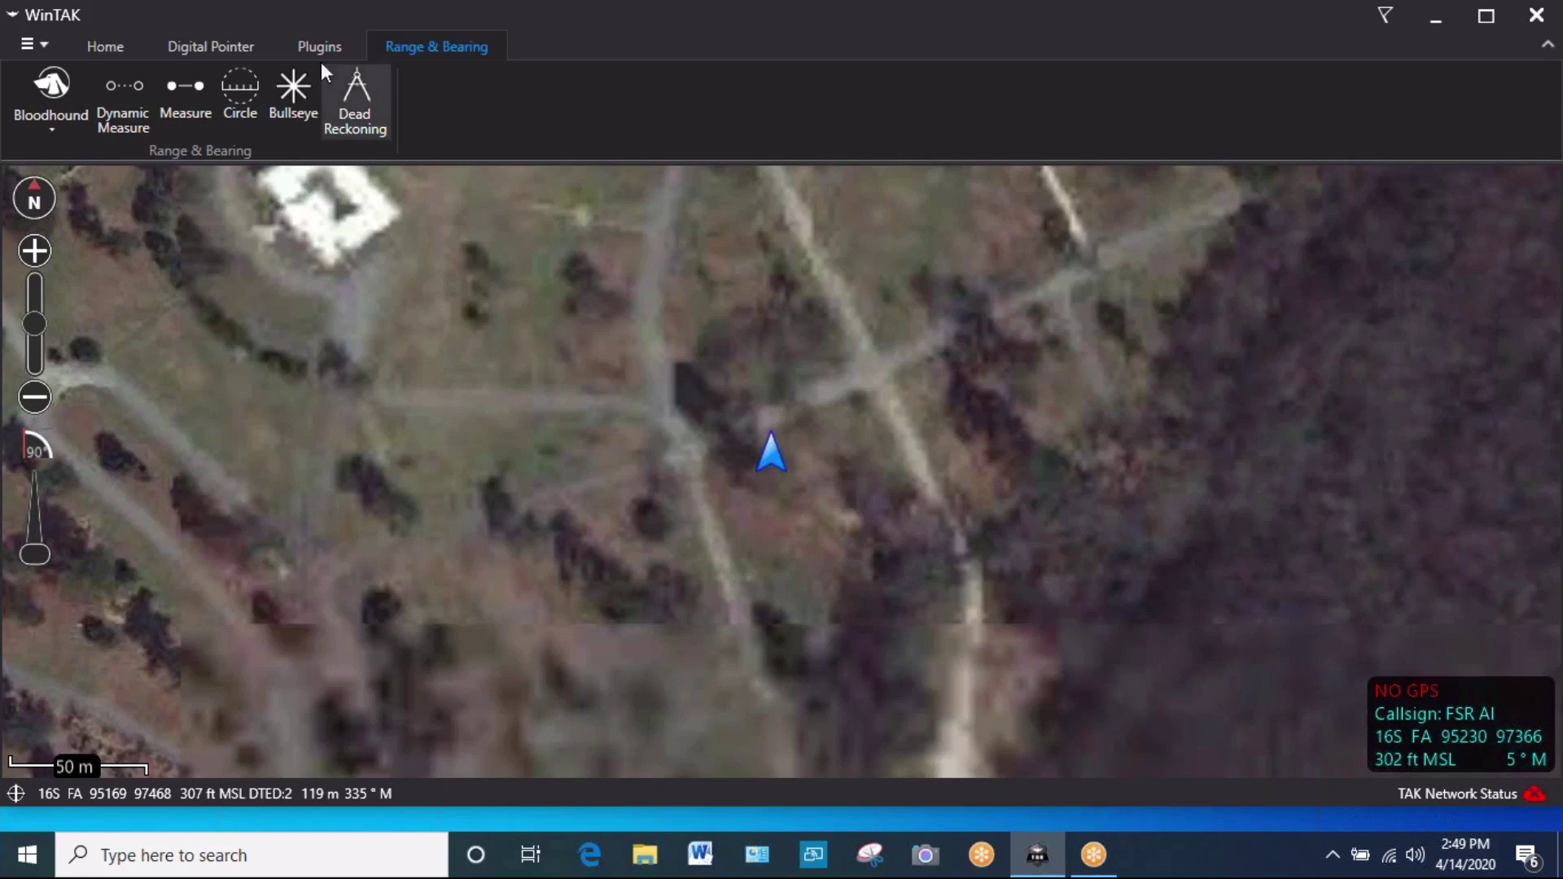
left_click(108, 45)
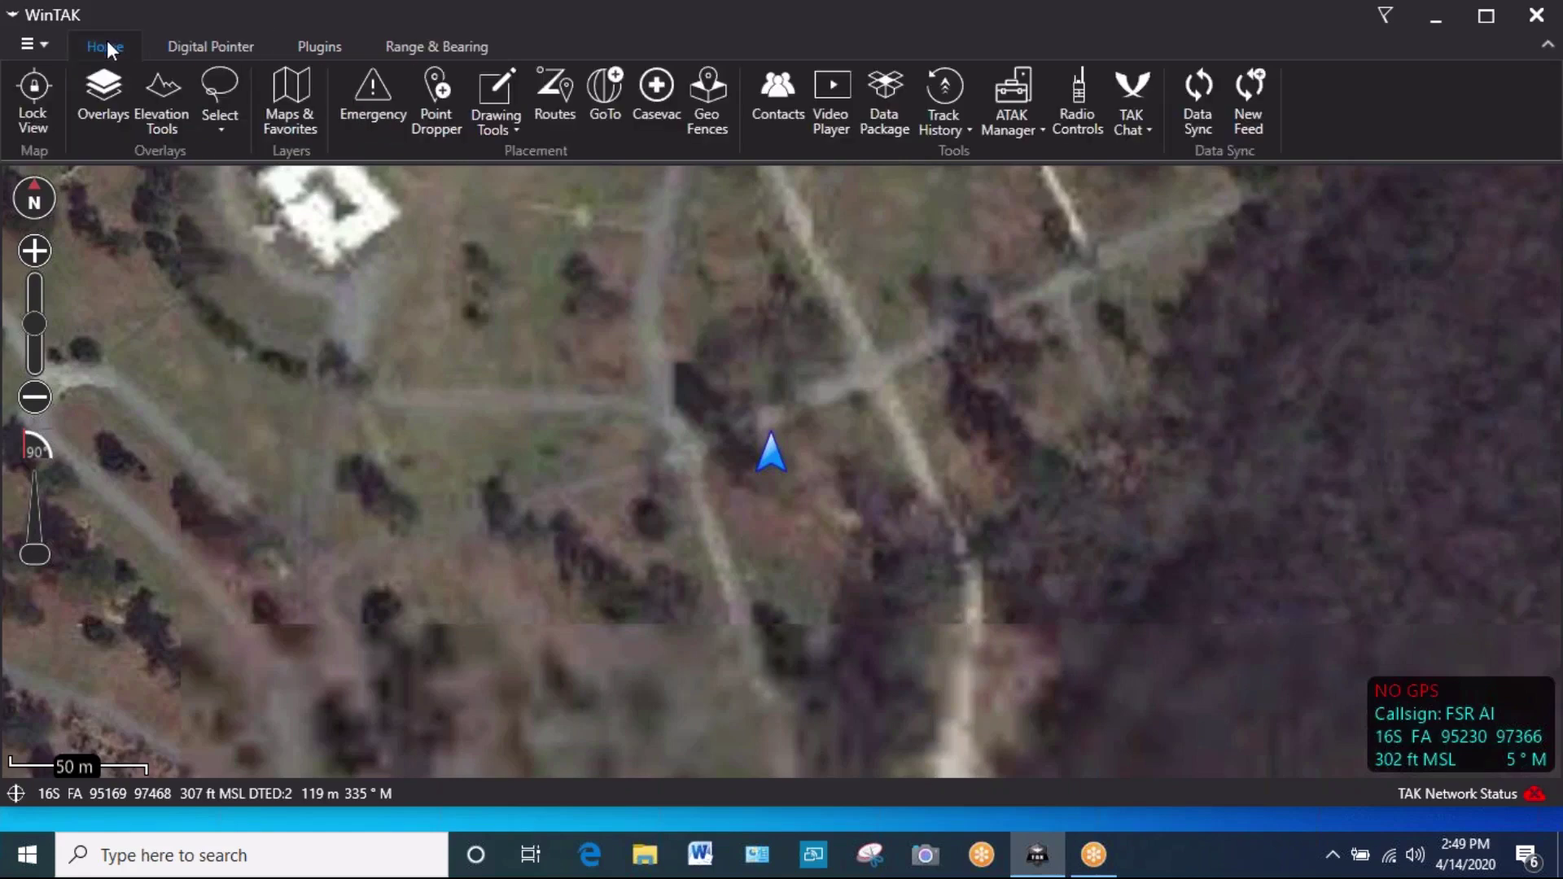